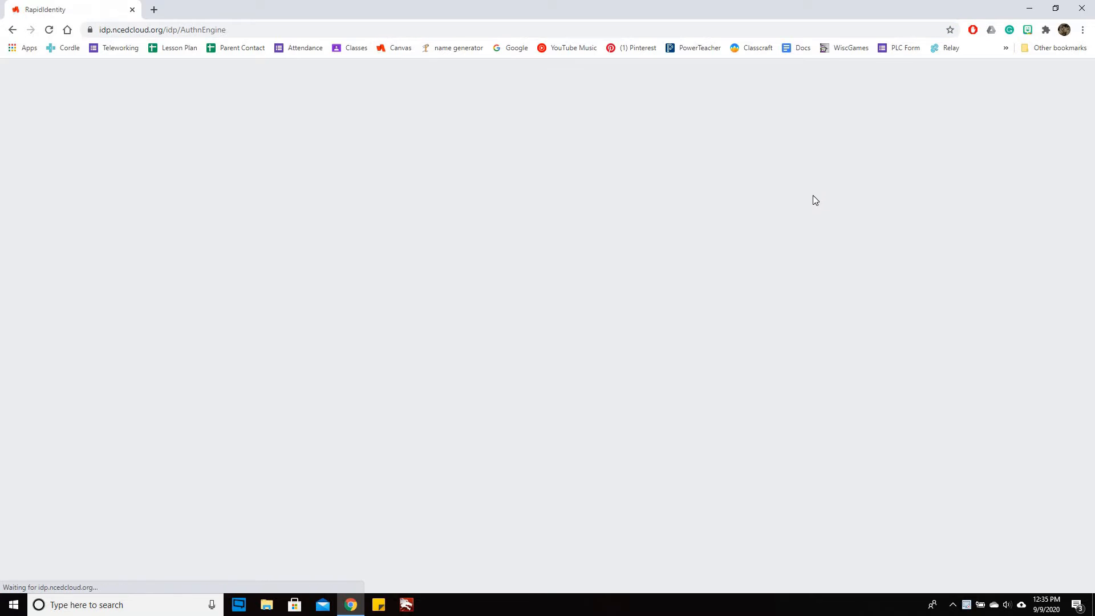
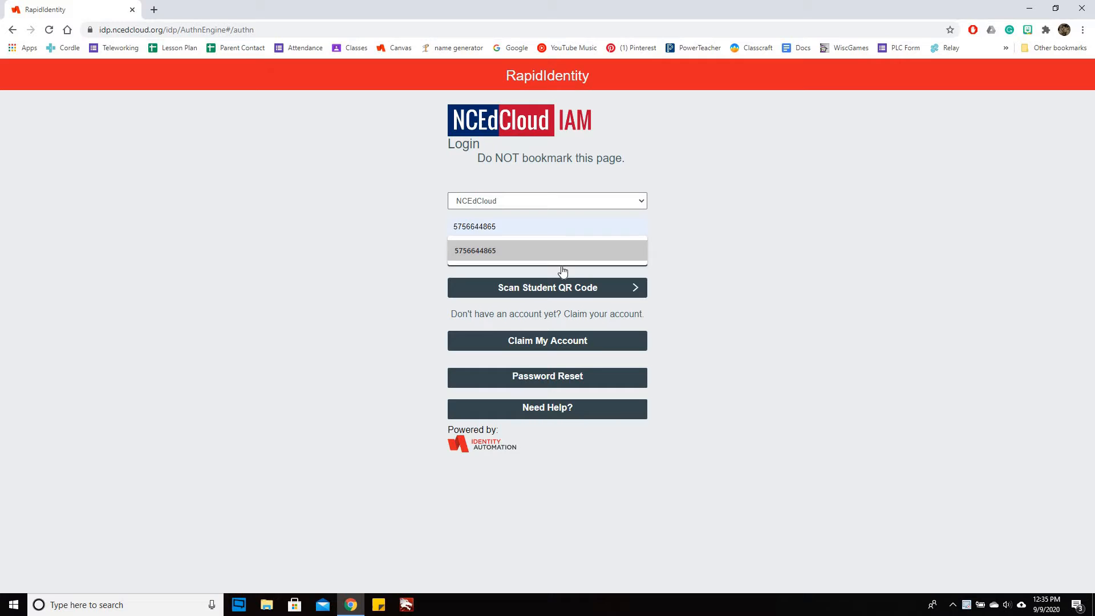
# Sign in to the NCEdCloud account with the user ID
pyautogui.click(557, 257)
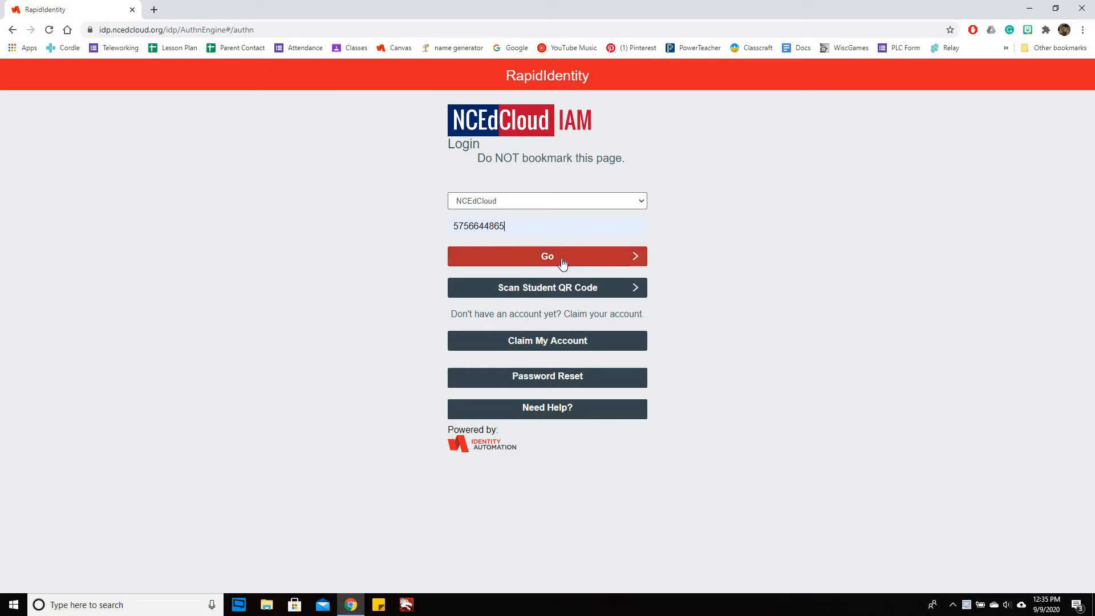
pyautogui.click(561, 260)
pyautogui.click(562, 239)
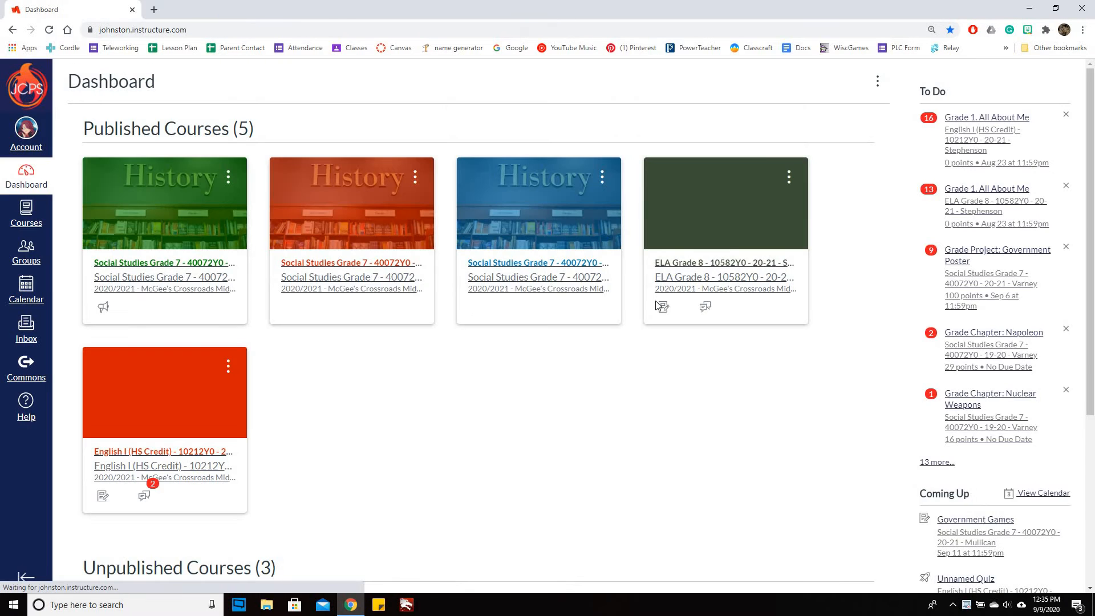
# Open the unpublished Demo SMN course and unpublish its Push Pull Demo Module
pyautogui.scroll(-5, 710, 369)
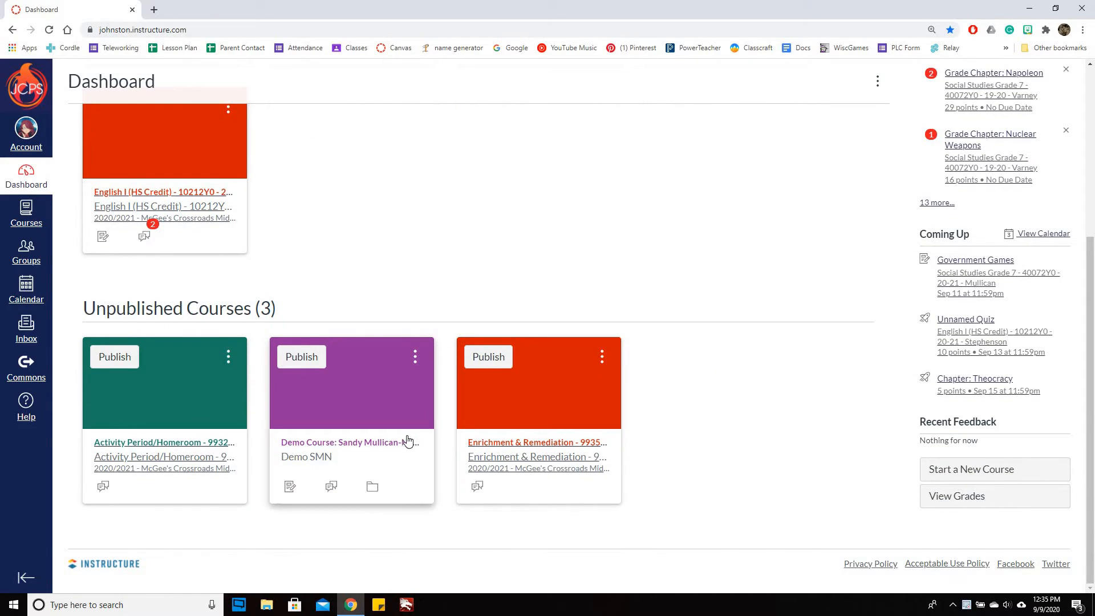
pyautogui.click(407, 443)
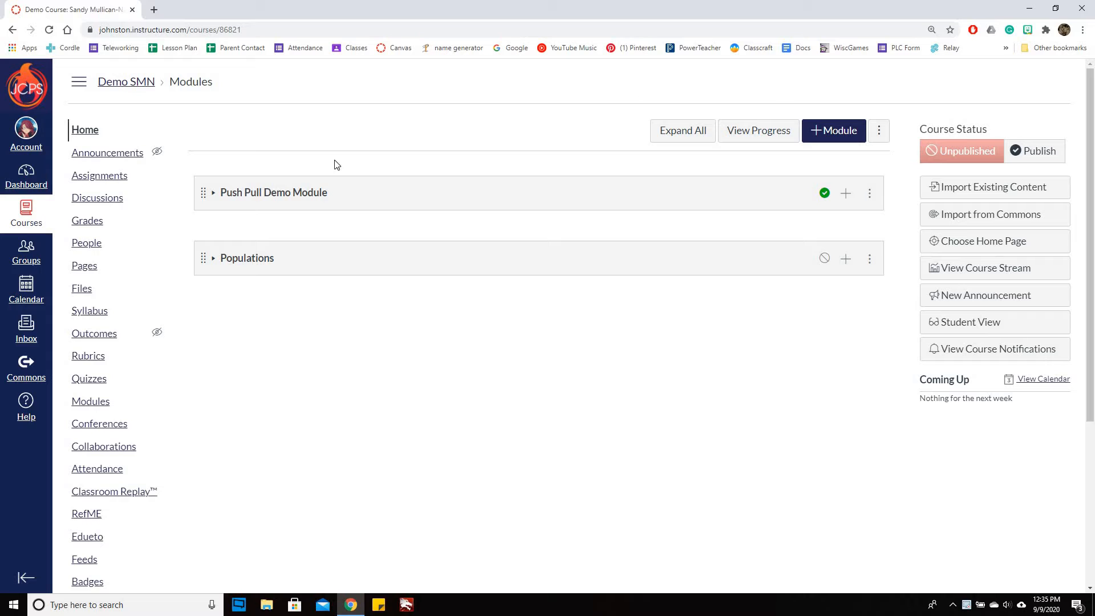
pyautogui.click(831, 197)
# Add a new module named Demos to the course
pyautogui.click(835, 136)
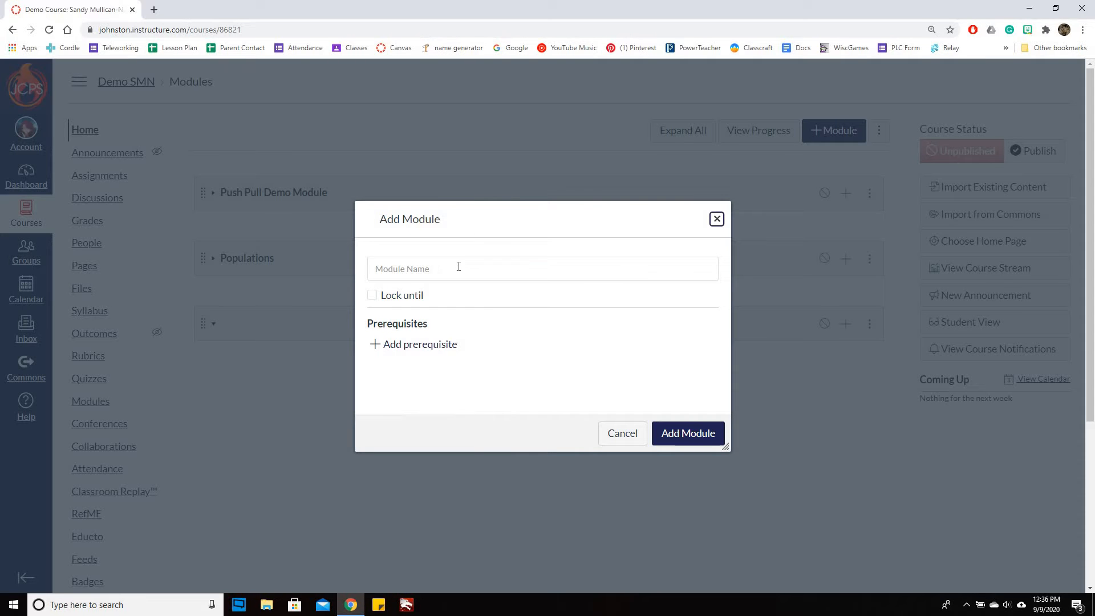
pyautogui.click(459, 266)
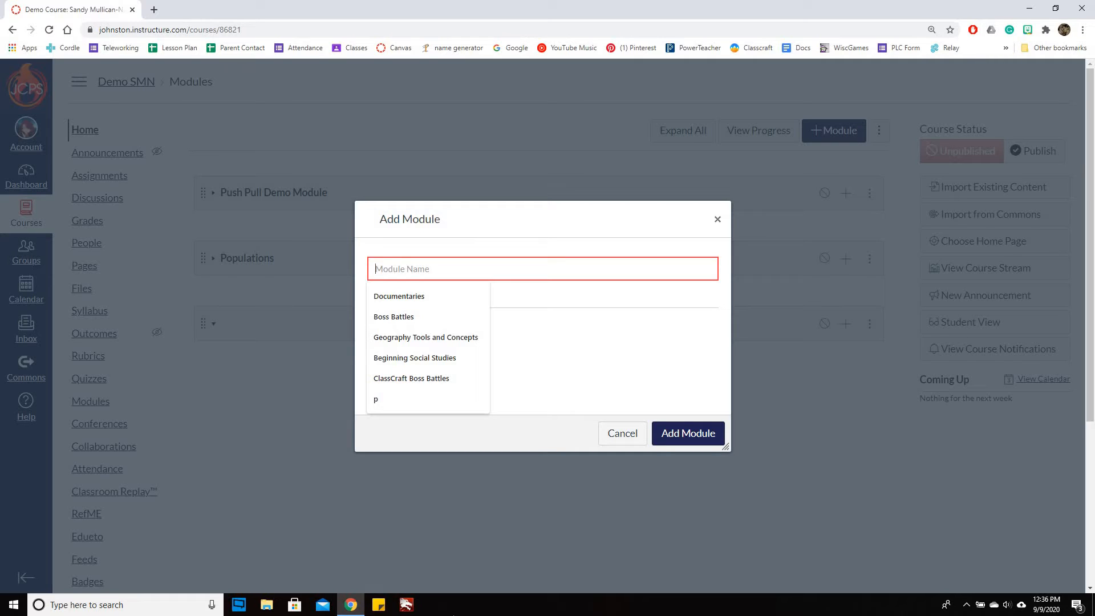
pyautogui.write('DEmo')
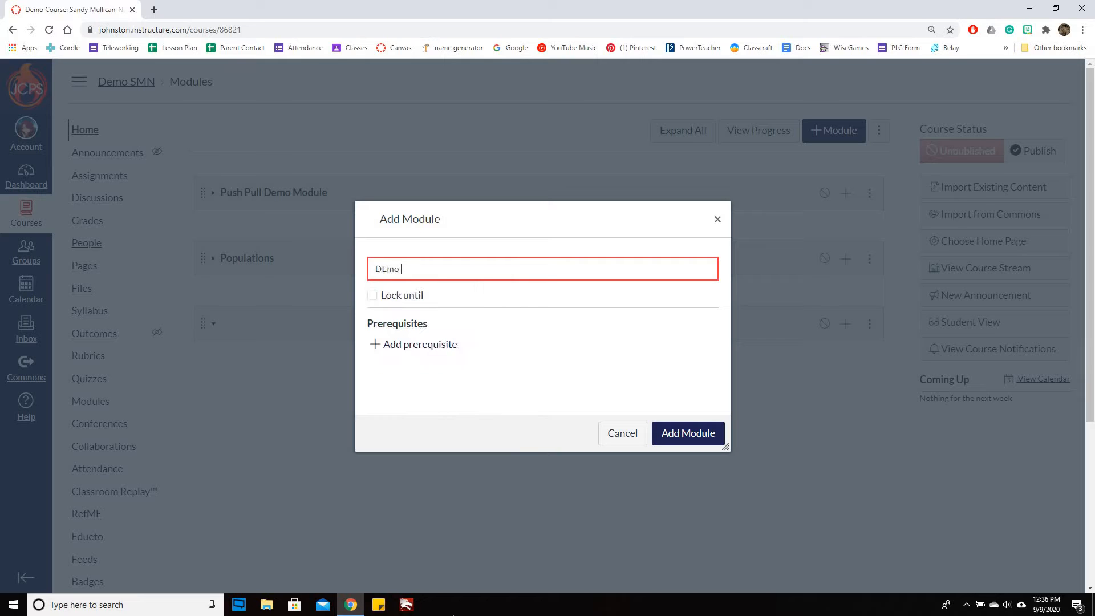
pyautogui.write('m')
pyautogui.press('BackSpace')
pyautogui.press('BackSpace')
pyautogui.write('e')
pyautogui.click(674, 444)
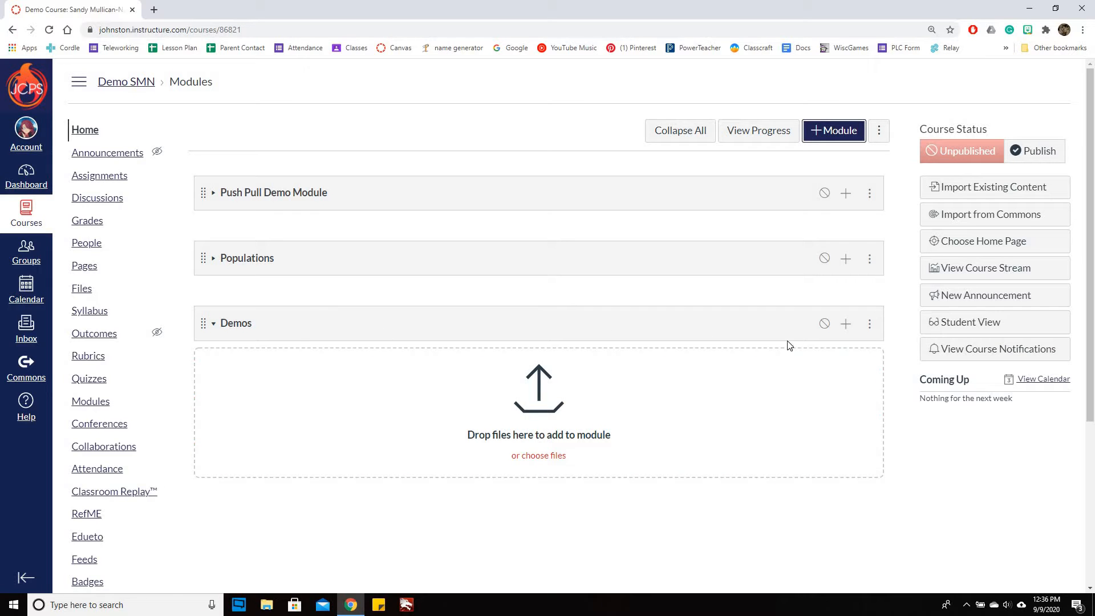
# Start adding a new quiz to the Demos module and name it Demo Test 1
pyautogui.click(845, 324)
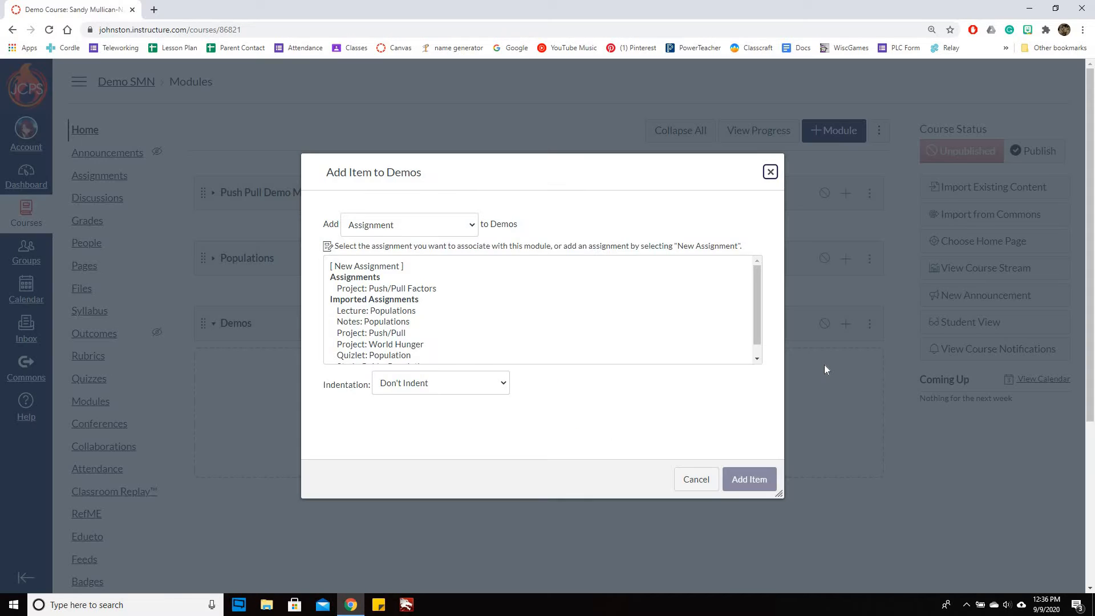
pyautogui.click(437, 230)
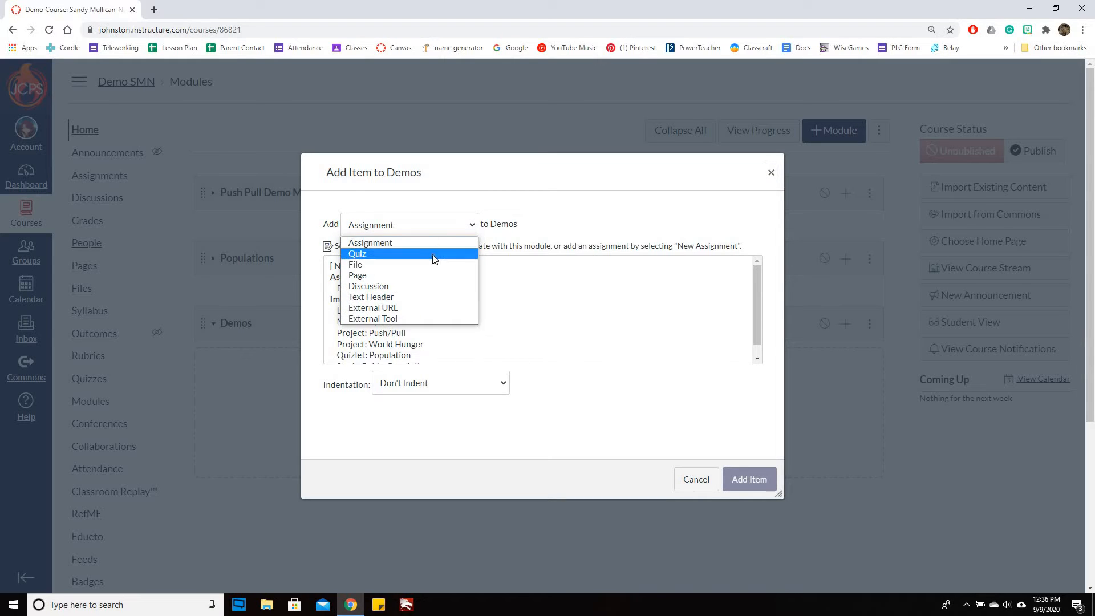
pyautogui.click(434, 254)
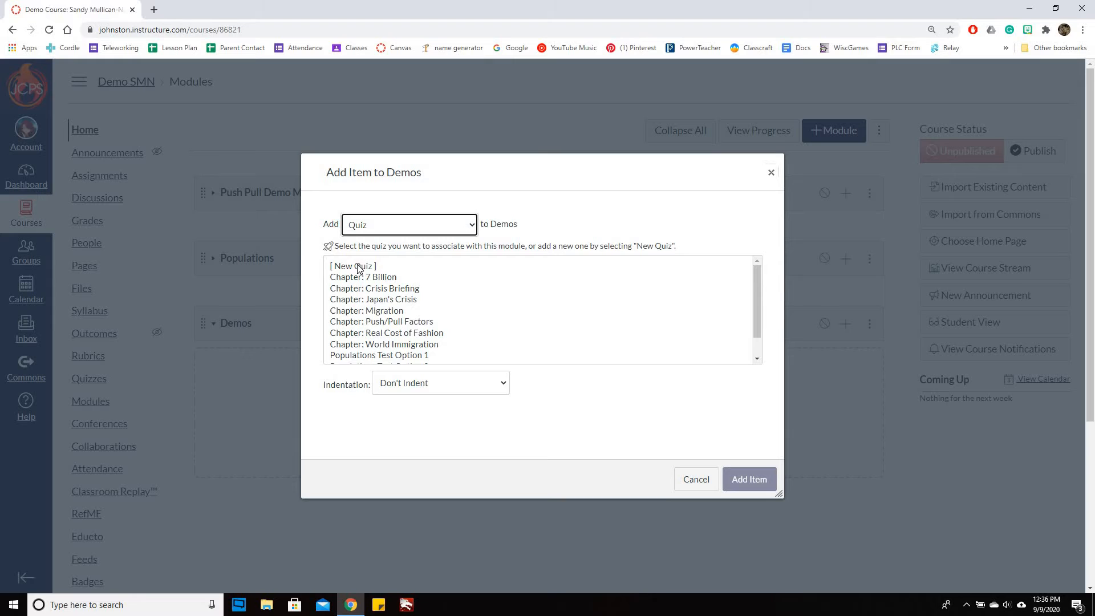
pyautogui.click(358, 266)
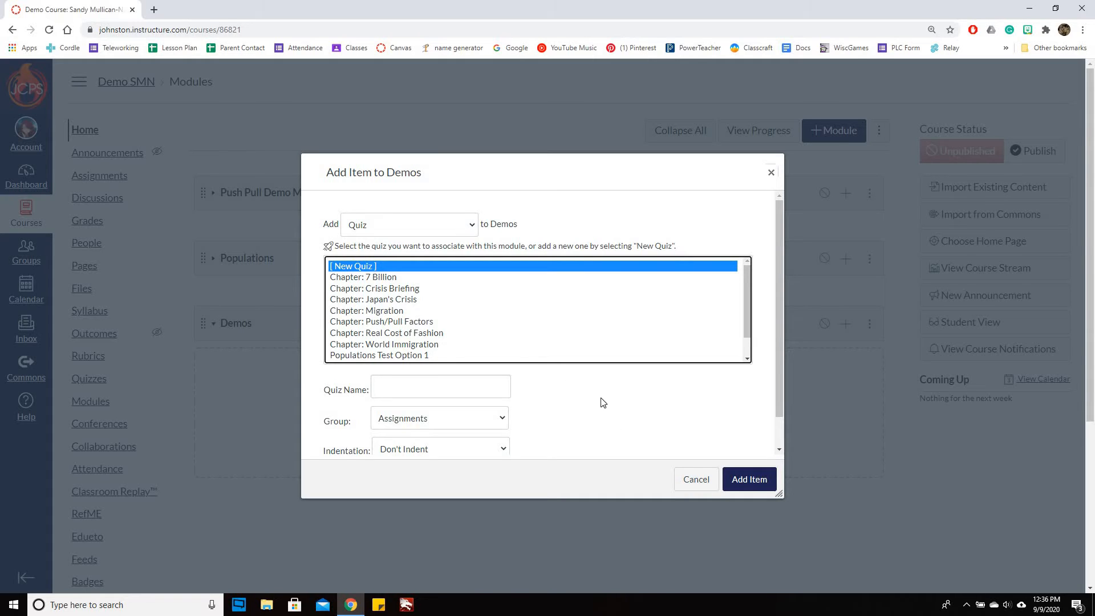
pyautogui.click(422, 391)
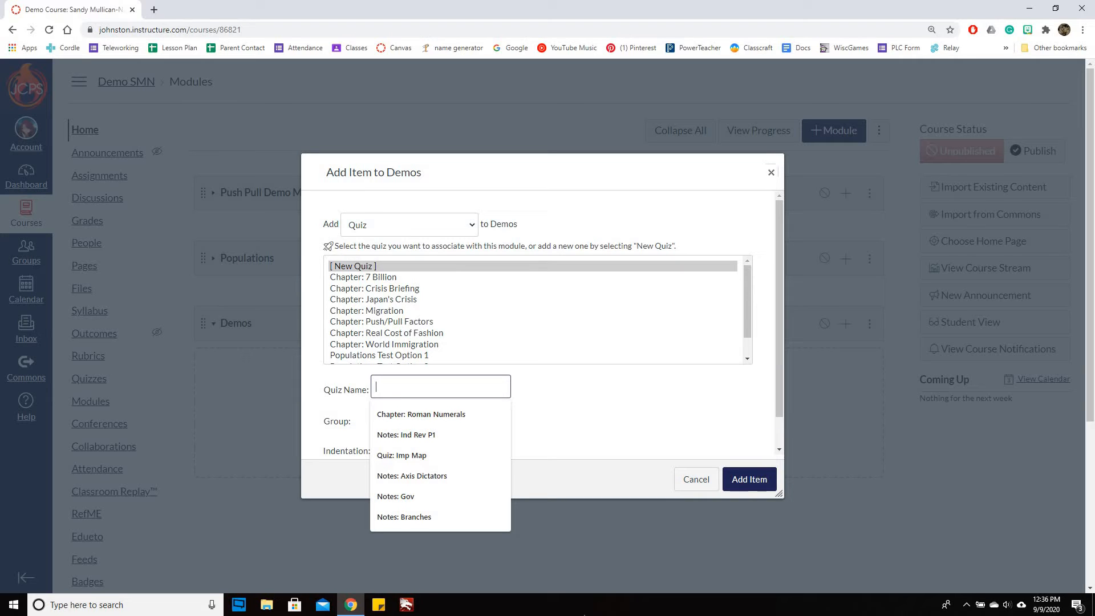
pyautogui.write('T')
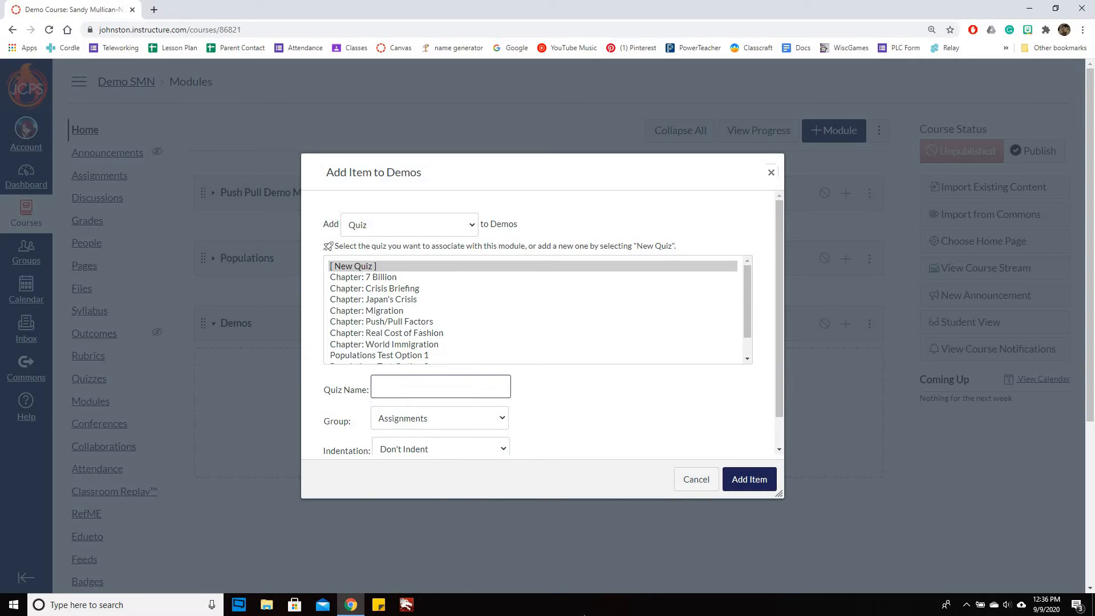
pyautogui.write('Demo Test 1')
# Keep the new quiz in the Assignments group and add it to the Demos module
pyautogui.click(476, 418)
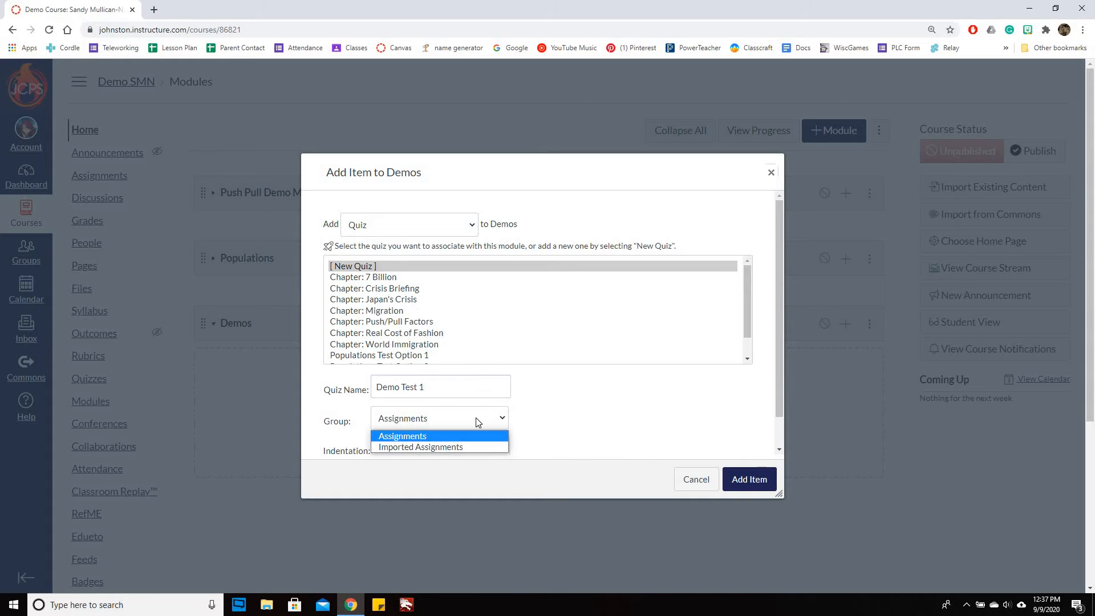
pyautogui.click(391, 422)
pyautogui.click(391, 422)
pyautogui.click(528, 435)
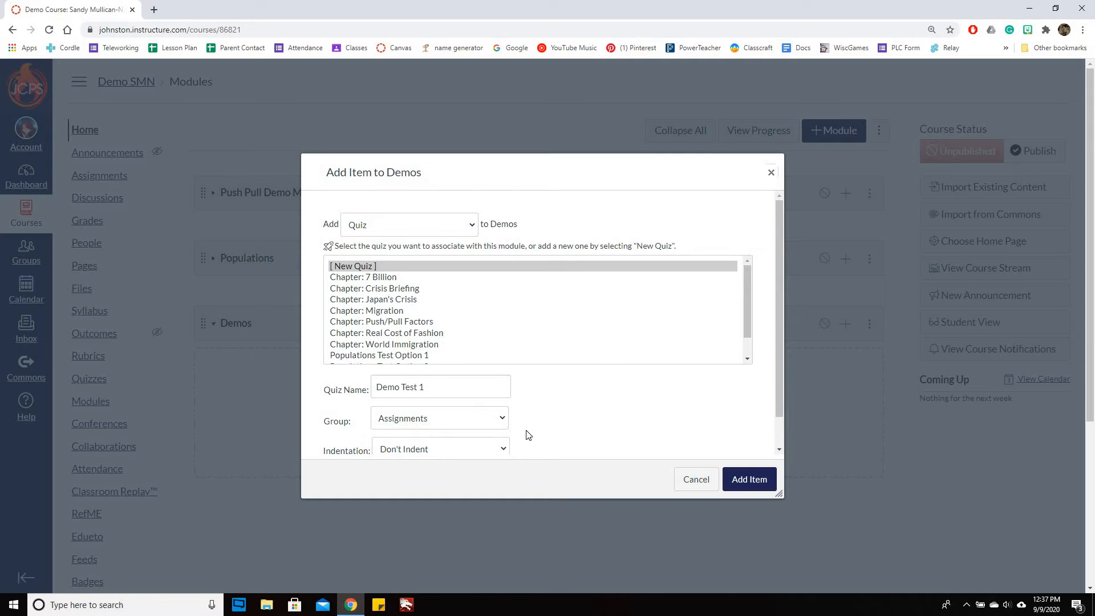
pyautogui.click(748, 478)
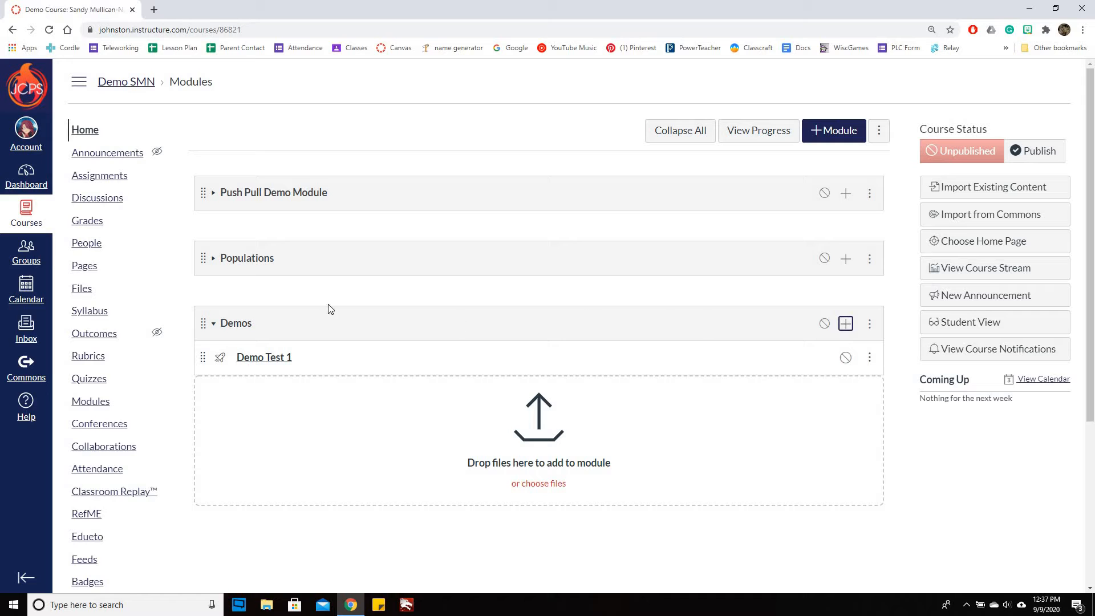
# Open the Demo Test 1 quiz for editing and make its quiz instructions box taller
pyautogui.click(282, 363)
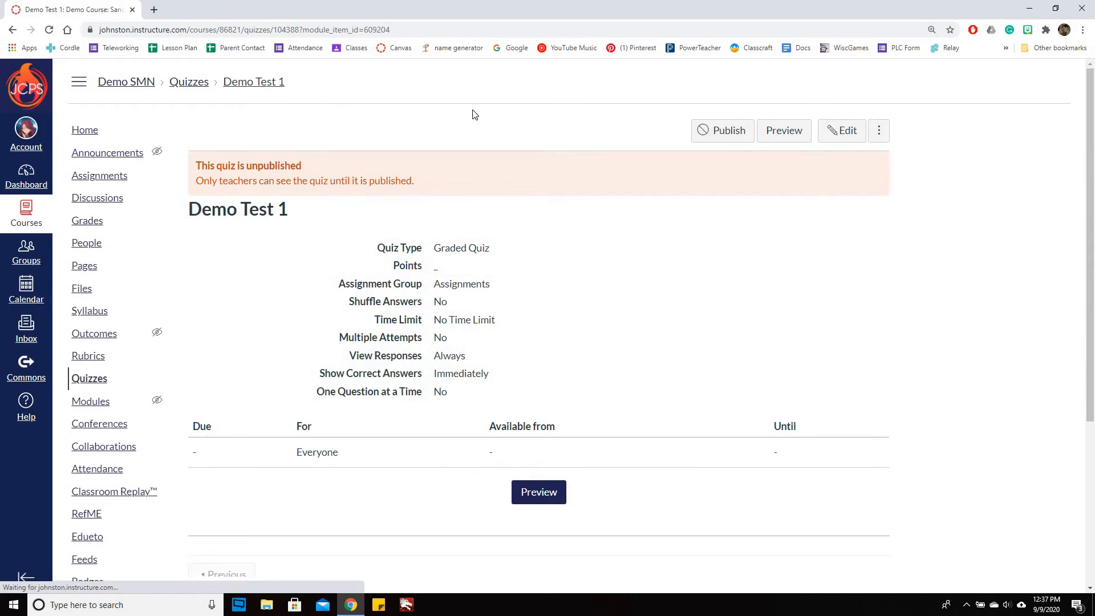
pyautogui.click(840, 131)
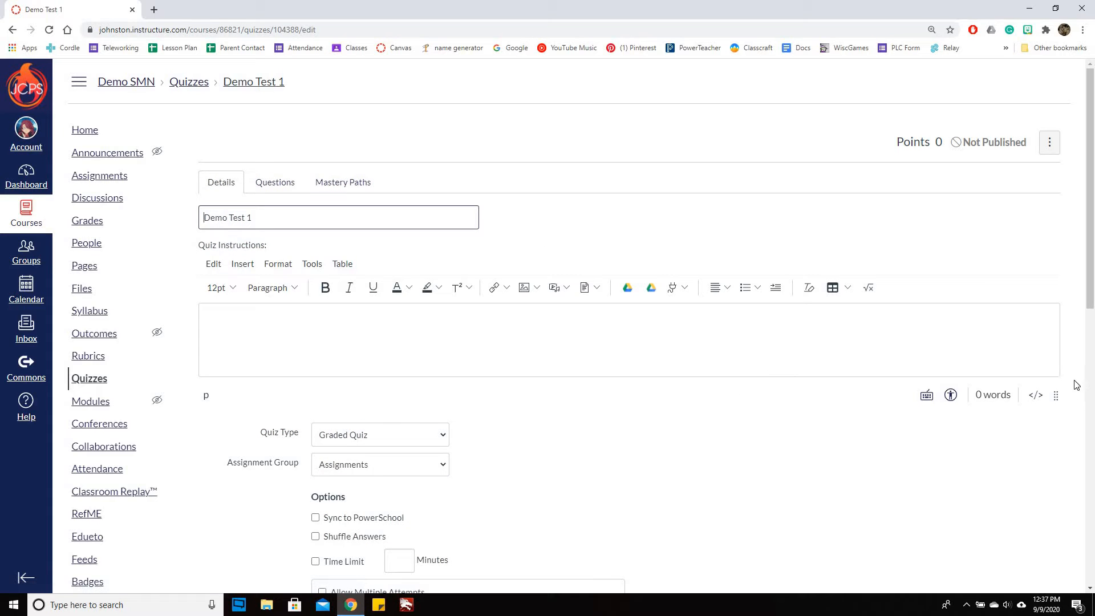
pyautogui.scroll(-1, 1056, 352)
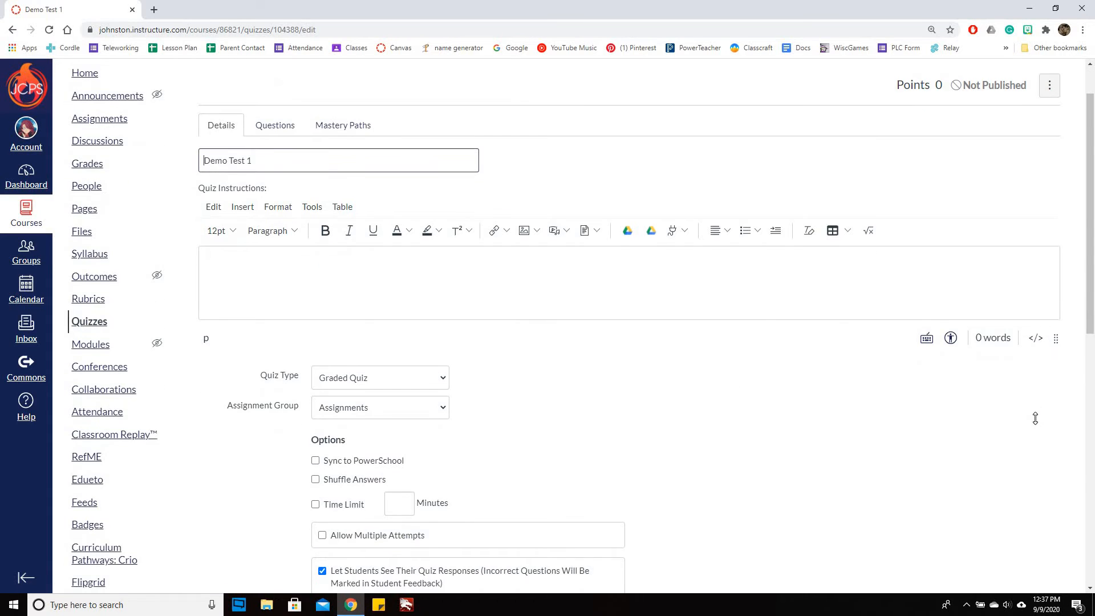
pyautogui.moveTo(1056, 338); pyautogui.dragTo(1035, 419)
pyautogui.scroll(1, 284, 250)
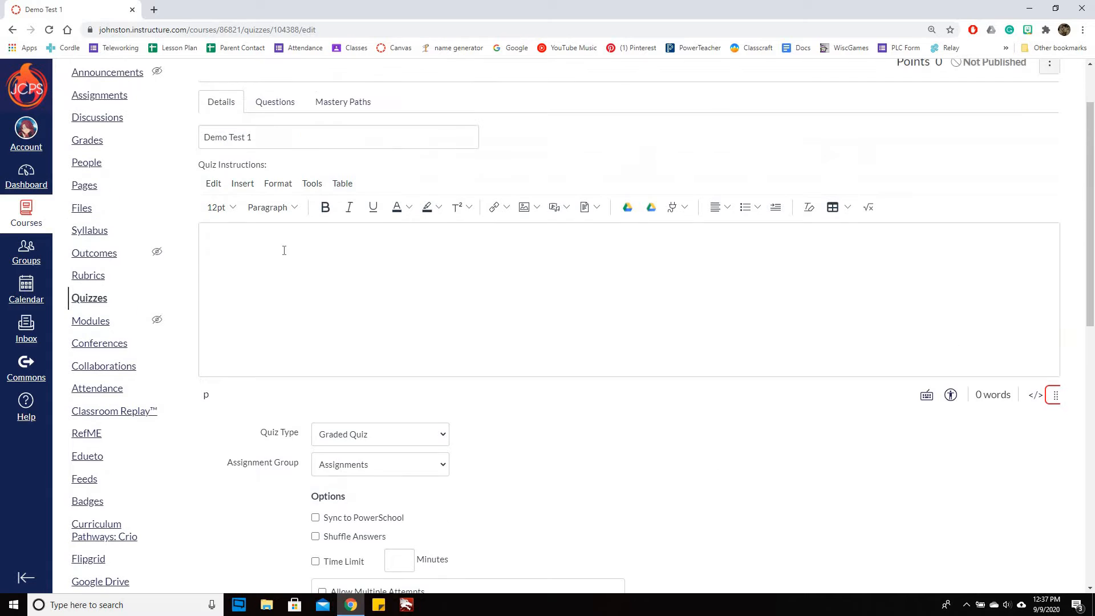
# Write the quiz instructions on two lines: "This is a demo test." and "Make sure you answer all the questions and click submit."
pyautogui.click(286, 242)
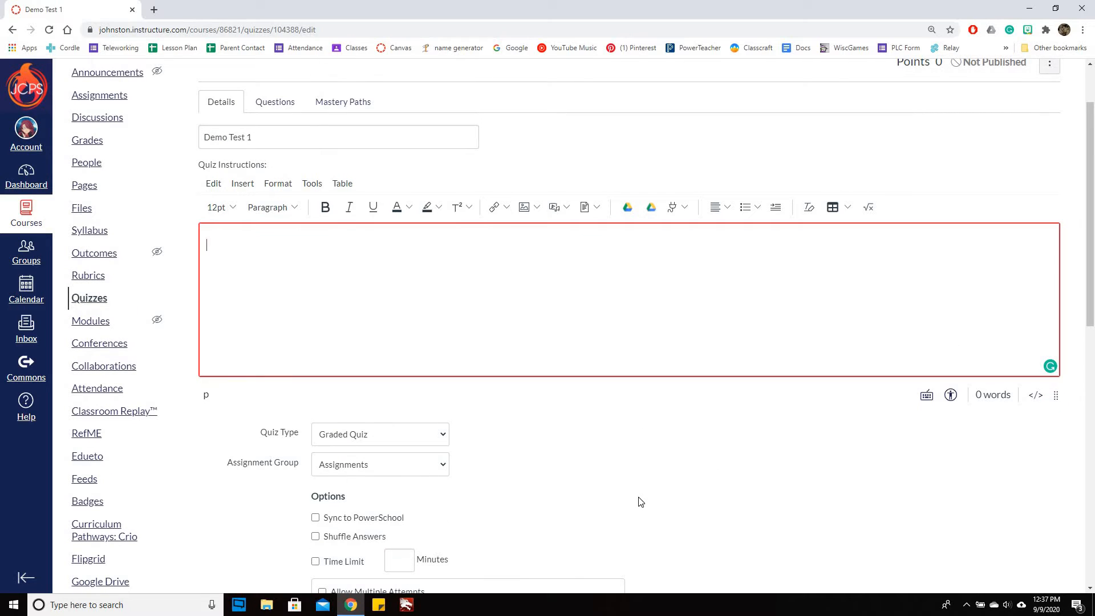
pyautogui.write('This is a demo test.')
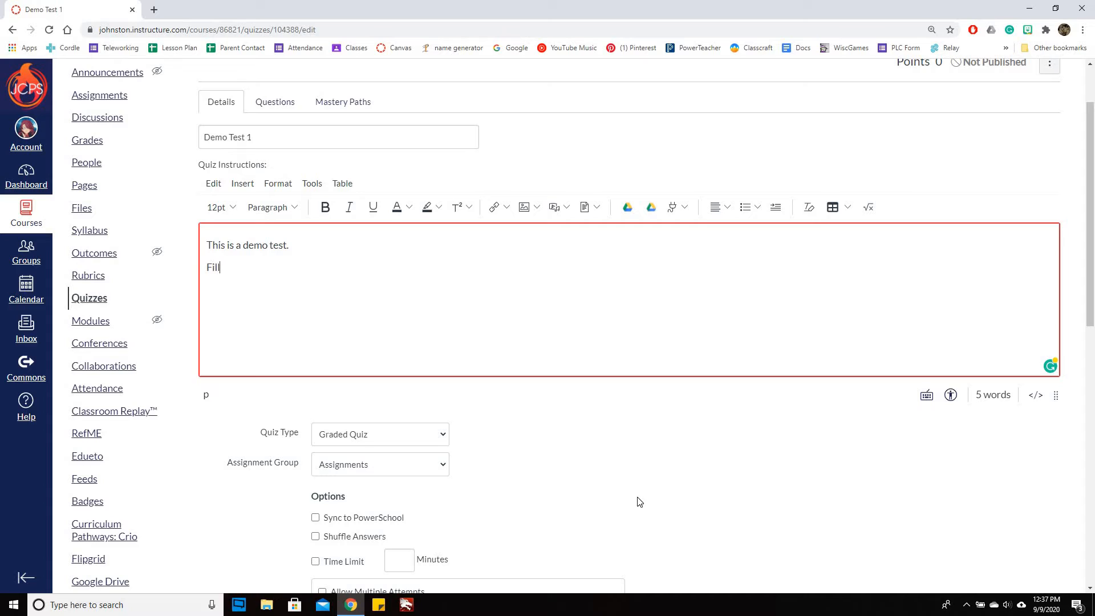
pyautogui.write('ake sure you answer')
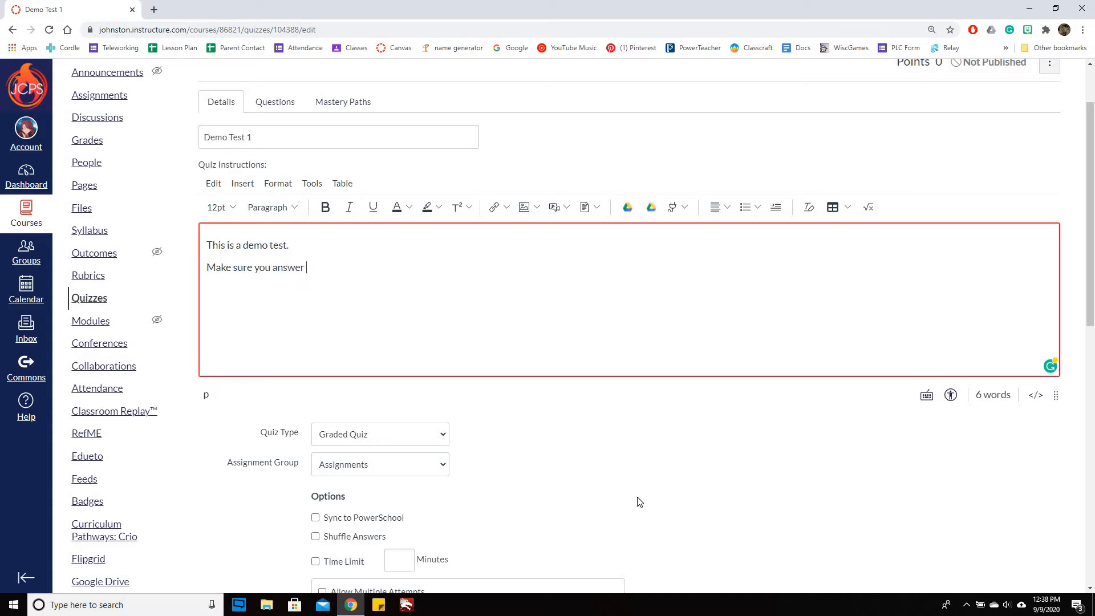
pyautogui.write(' all the questions')
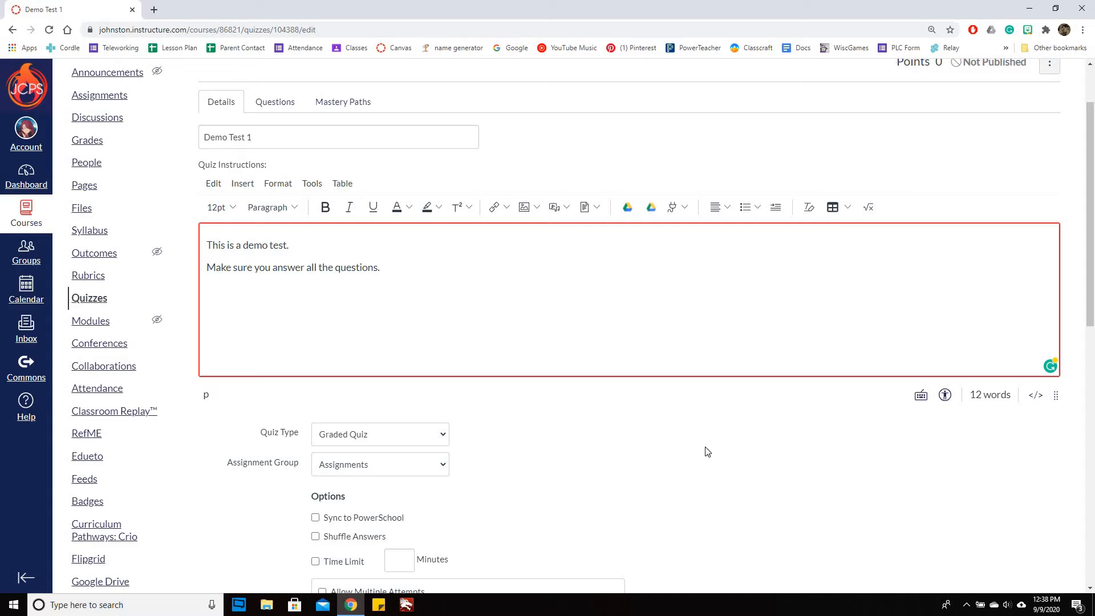
pyautogui.write('and click submit.')
# Review the quiz type and assignment group choices, keeping Graded Quiz and Assignments
pyautogui.scroll(-3, 496, 261)
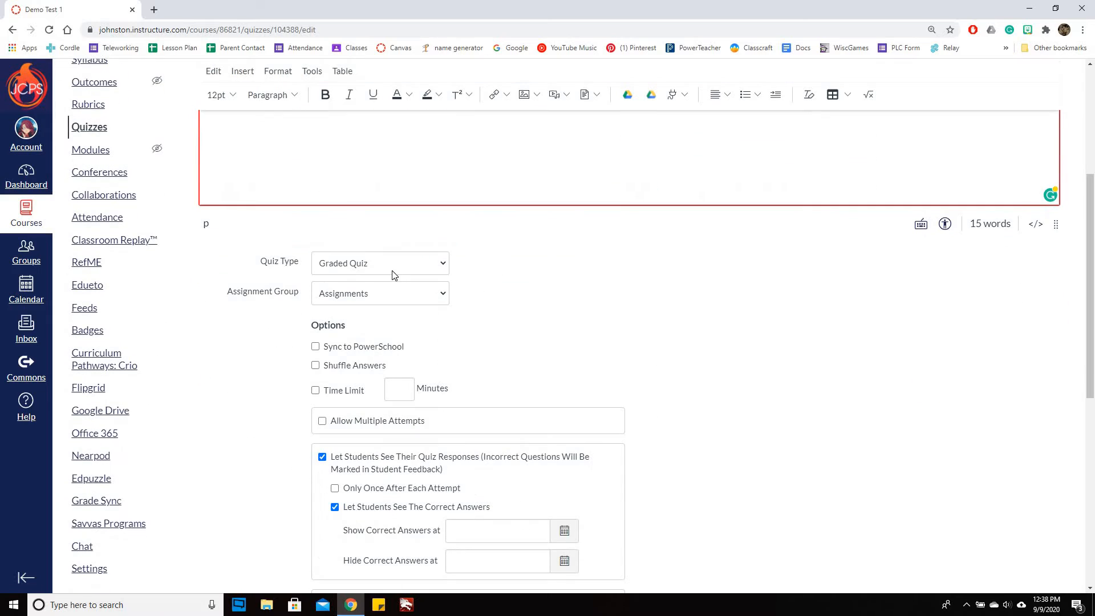
pyautogui.click(389, 269)
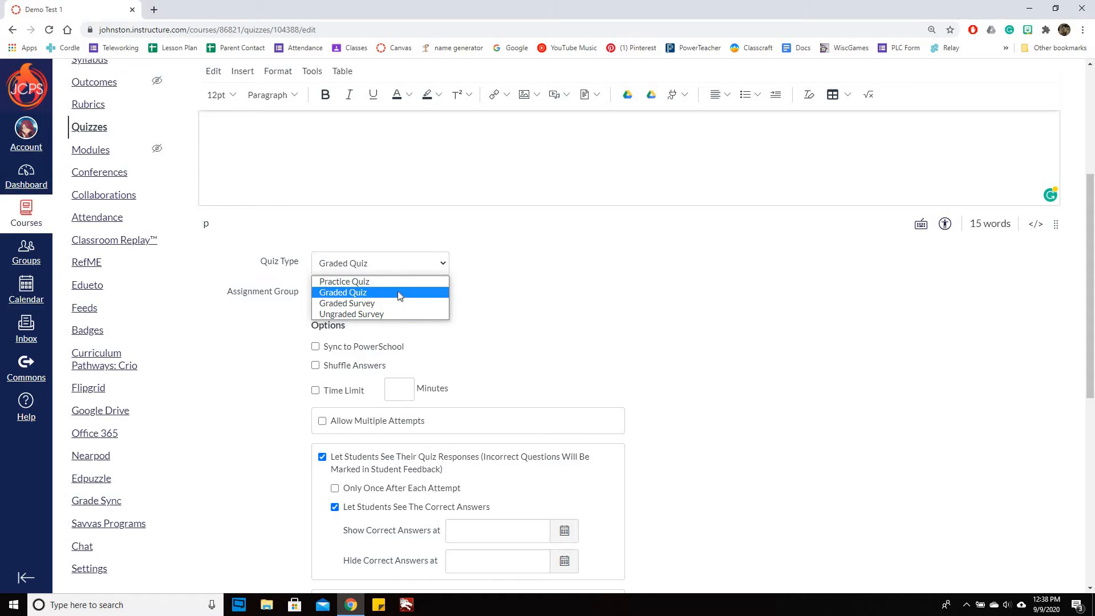
pyautogui.click(538, 340)
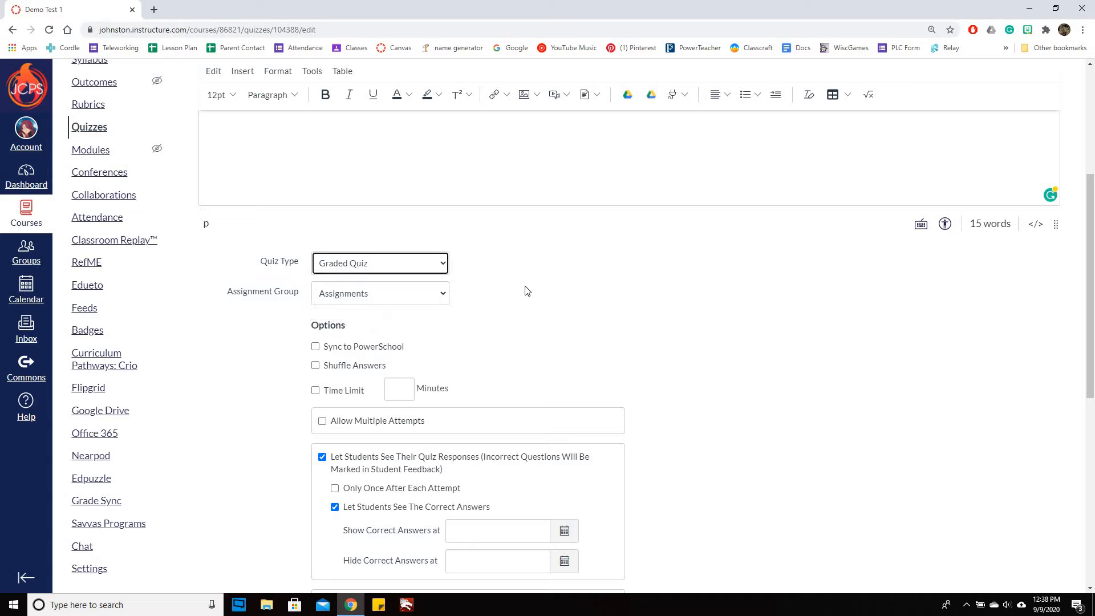
pyautogui.click(424, 299)
pyautogui.click(770, 363)
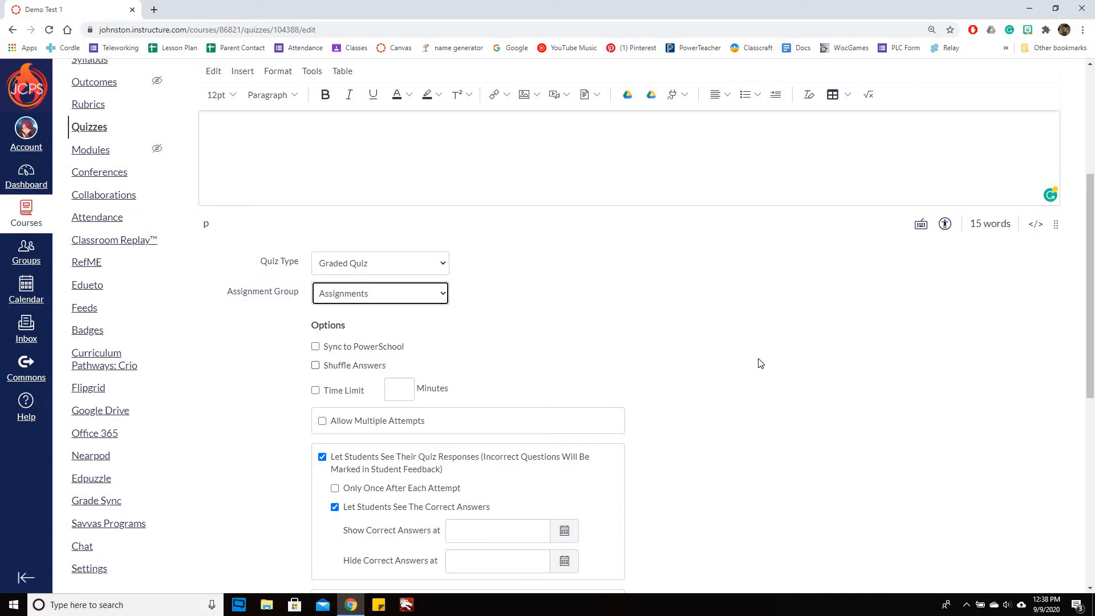
# Enable Sync to PowerSchool and Shuffle Answers for the quiz, leaving Time Limit off
pyautogui.scroll(-2, 761, 365)
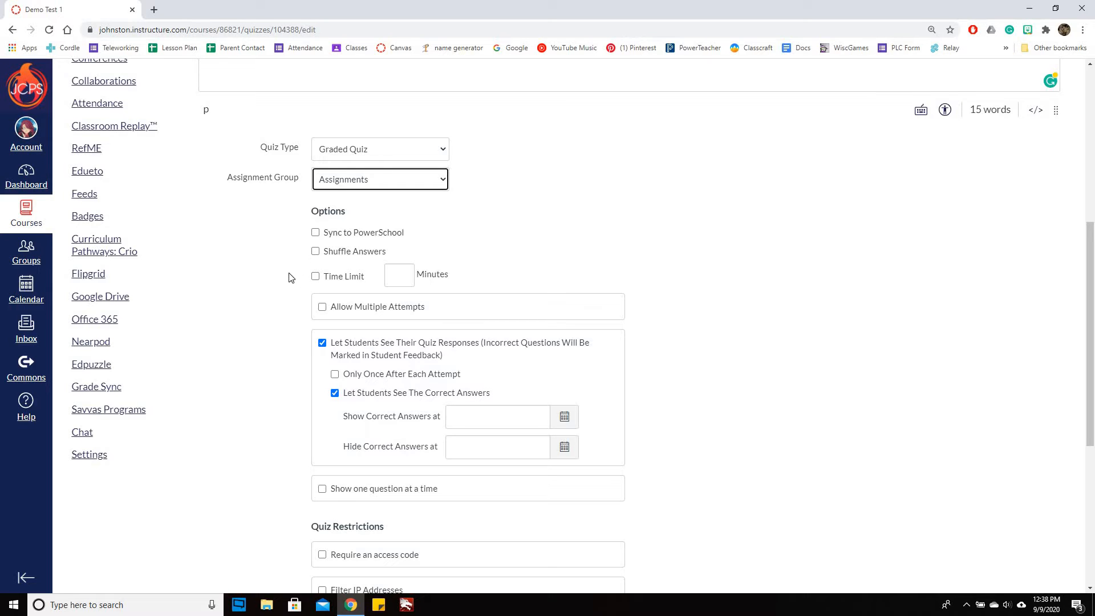
pyautogui.click(316, 233)
pyautogui.click(316, 253)
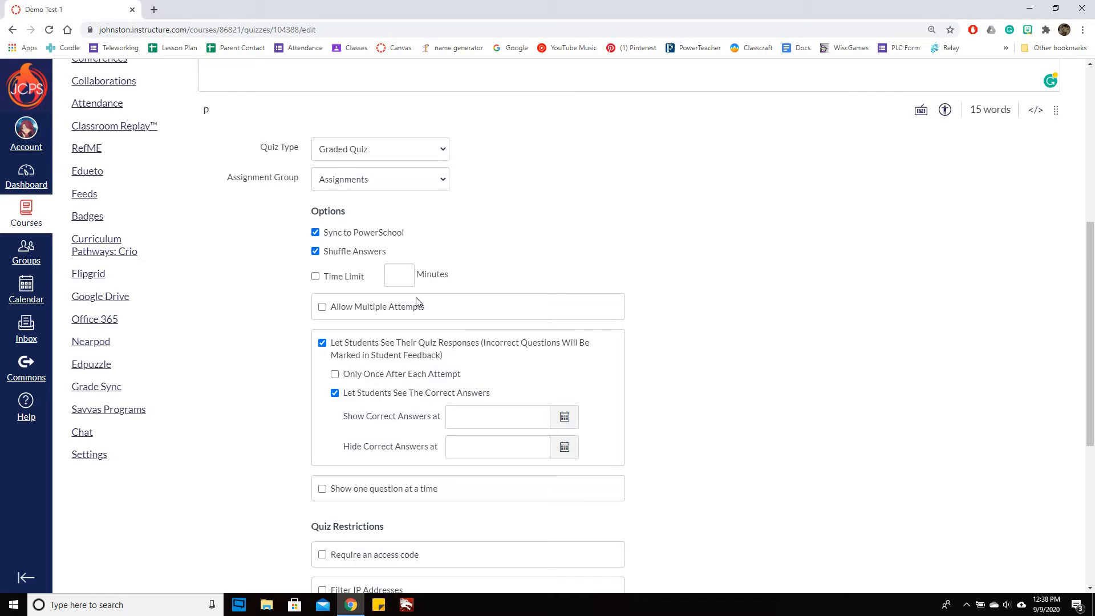
pyautogui.click(316, 277)
pyautogui.click(316, 277)
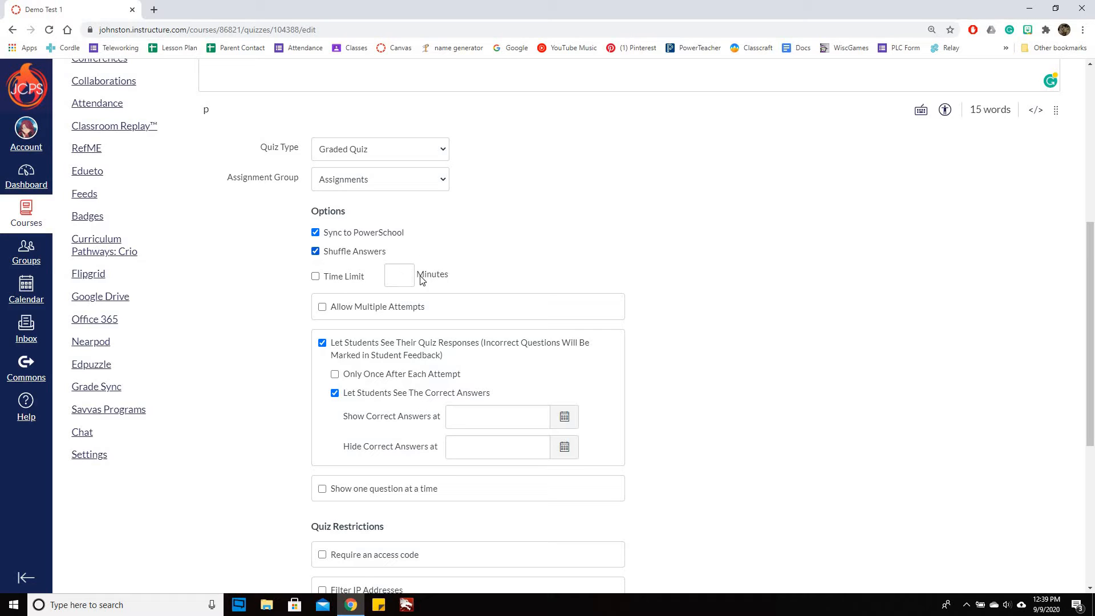
# Allow multiple attempts with Average as the quiz score to keep, and turn off letting students see their quiz responses
pyautogui.click(322, 308)
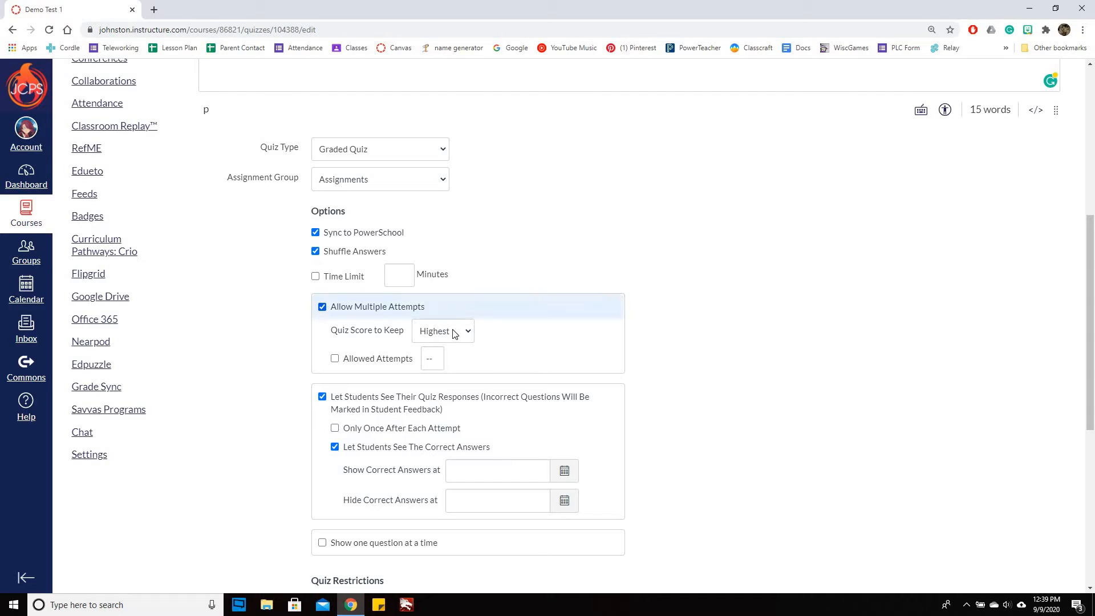
pyautogui.click(429, 337)
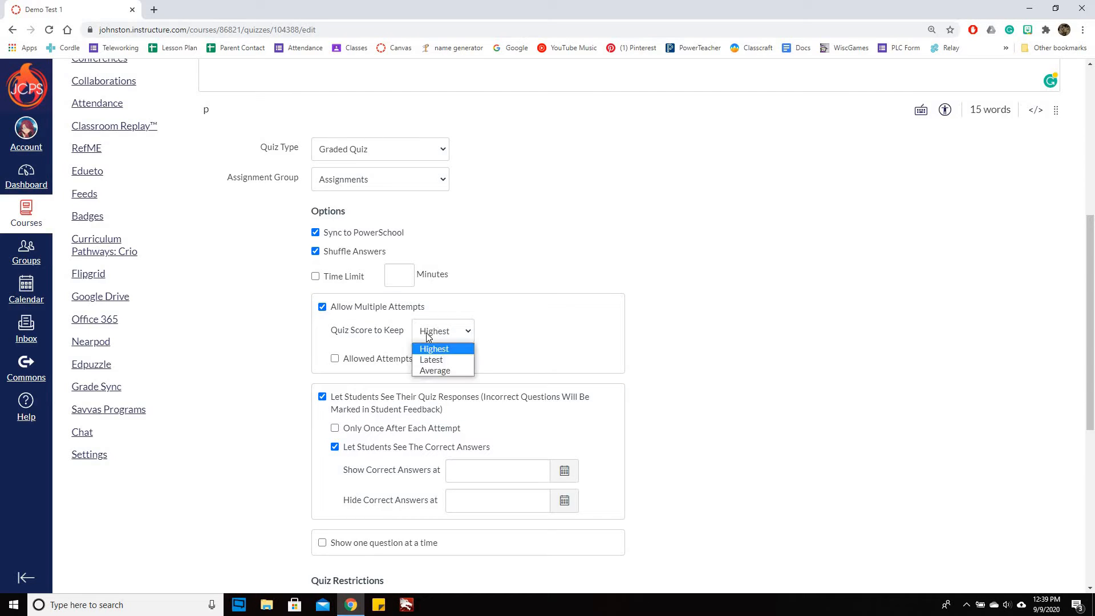
pyautogui.click(428, 338)
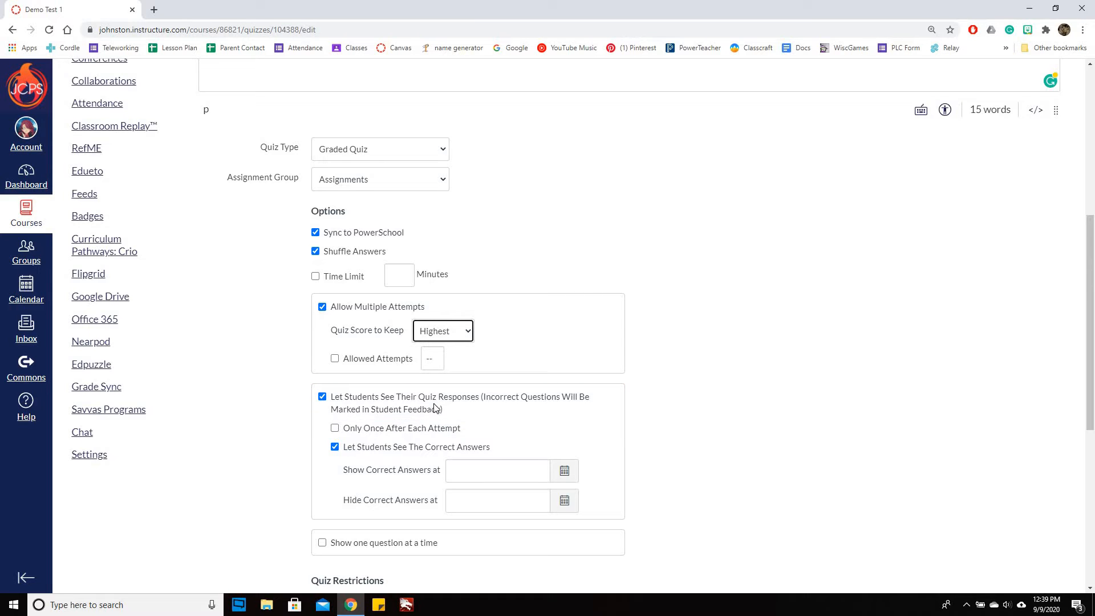
pyautogui.click(323, 397)
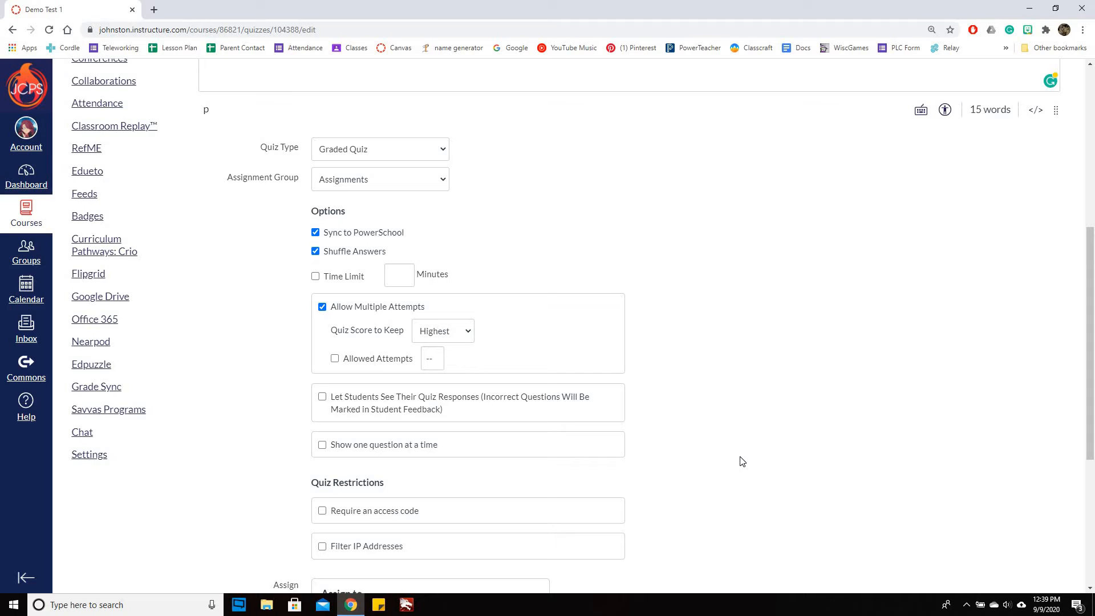
pyautogui.click(431, 335)
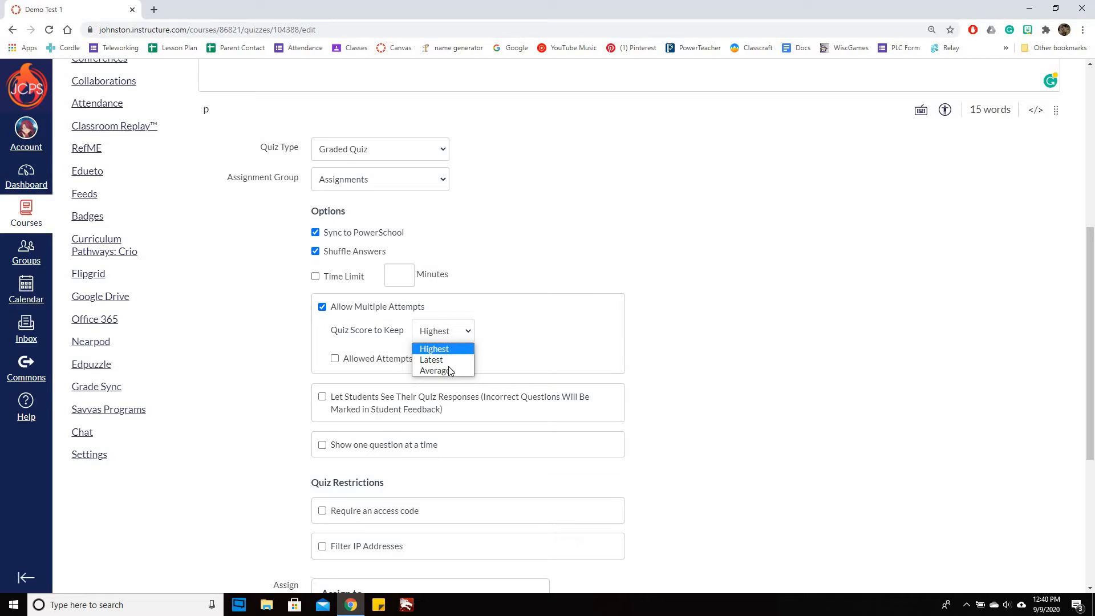
pyautogui.click(451, 372)
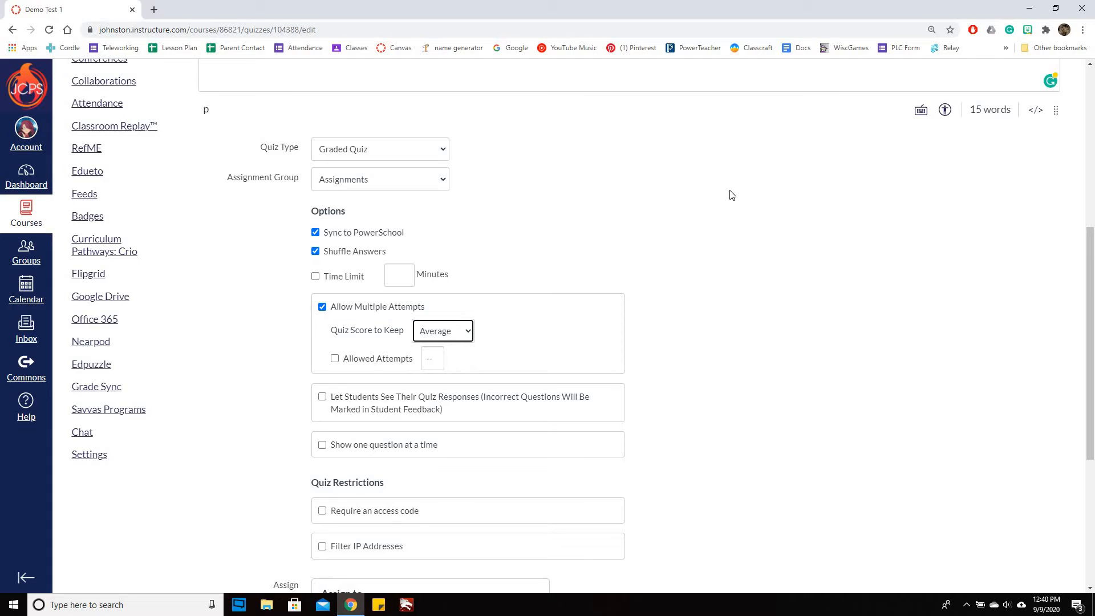
pyautogui.click(447, 334)
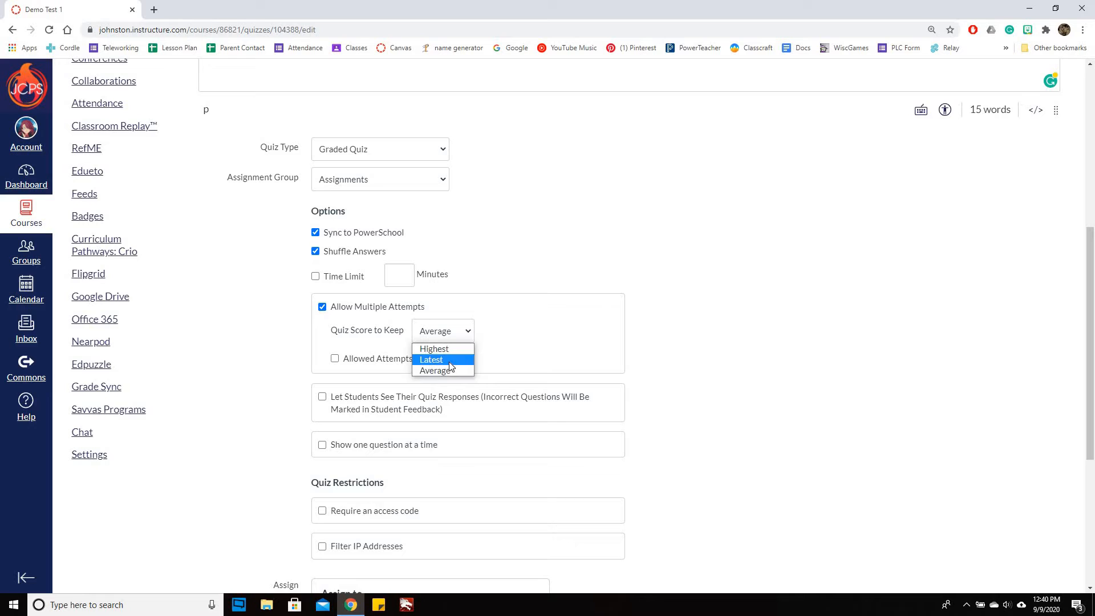
pyautogui.click(461, 372)
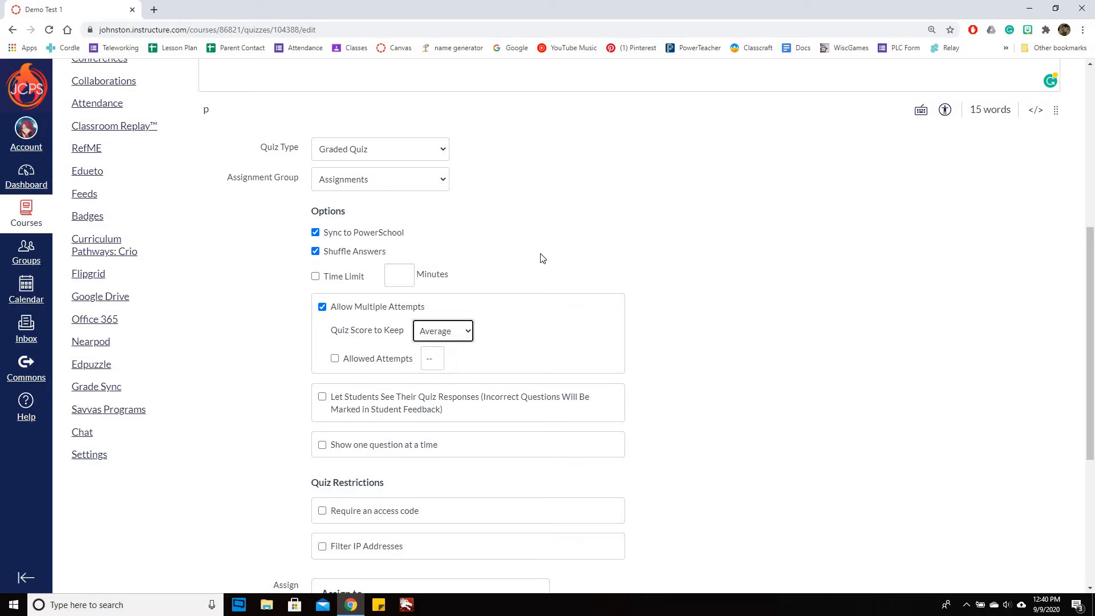
# Try limiting the allowed attempts to 2, and remove the limit again
pyautogui.click(336, 360)
pyautogui.write('1')
pyautogui.press('BackSpace')
pyautogui.write('2')
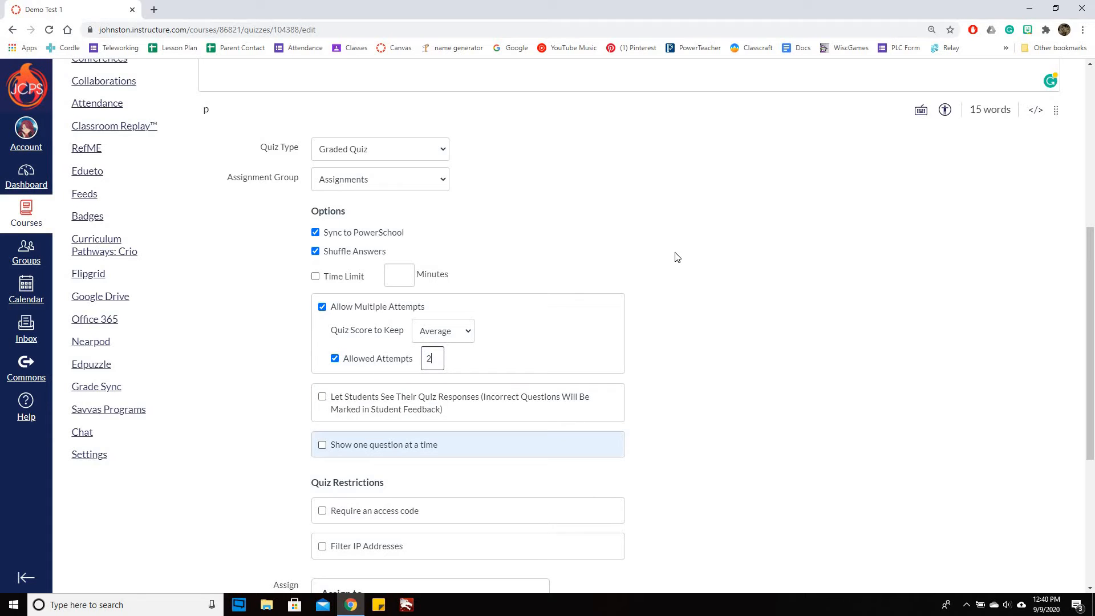
pyautogui.click(883, 352)
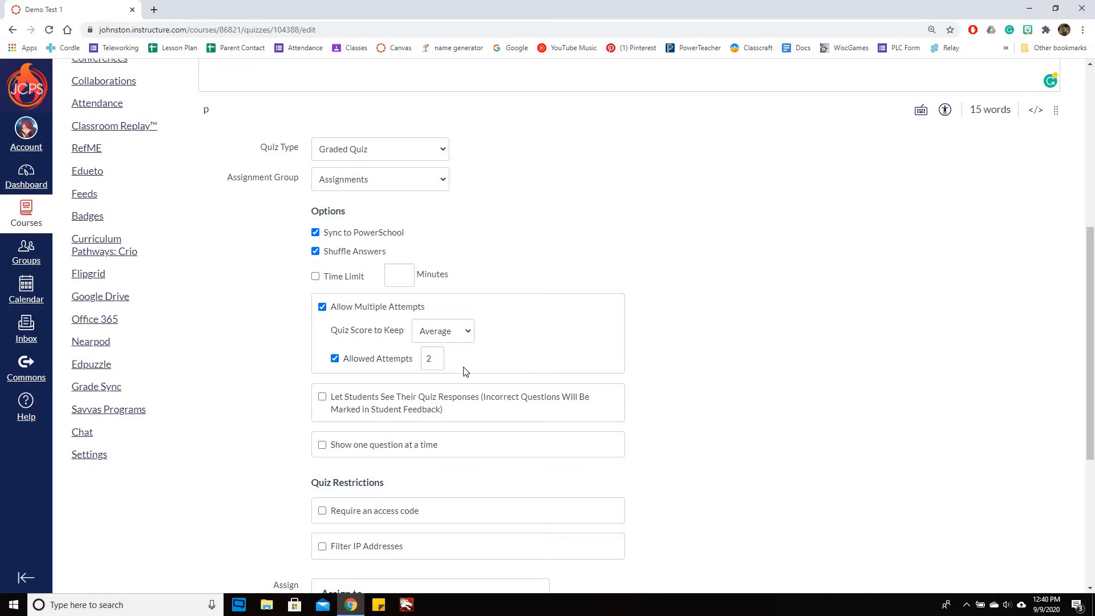
pyautogui.click(335, 358)
# Let students see their quiz responses and the correct answers, showing the answers from Sep 11, 2020 and hiding them from Sep 14, 2020
pyautogui.scroll(-3, 741, 312)
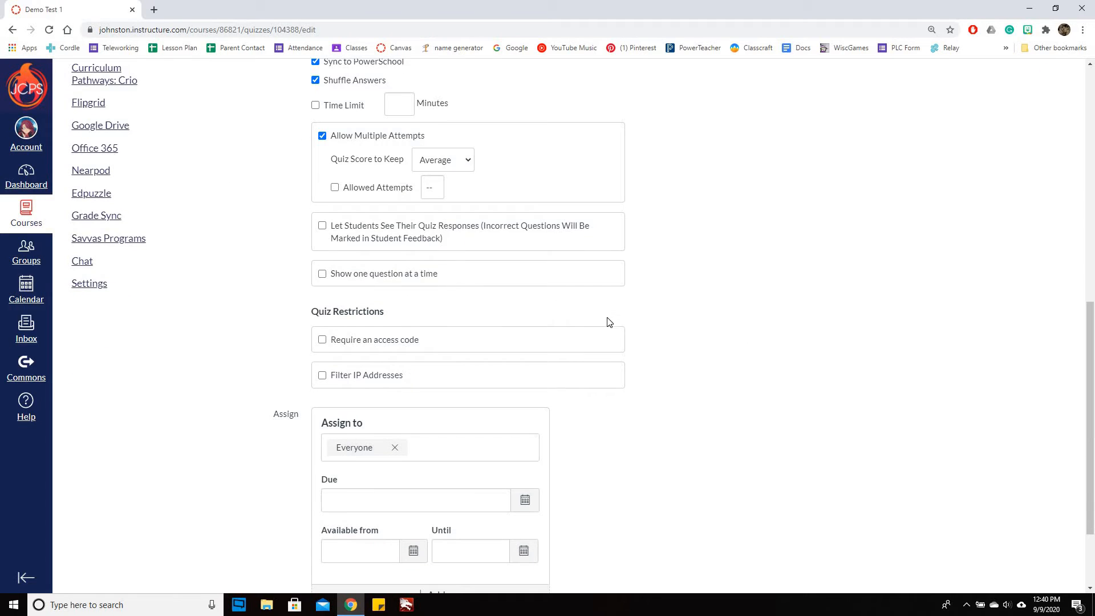
pyautogui.click(323, 227)
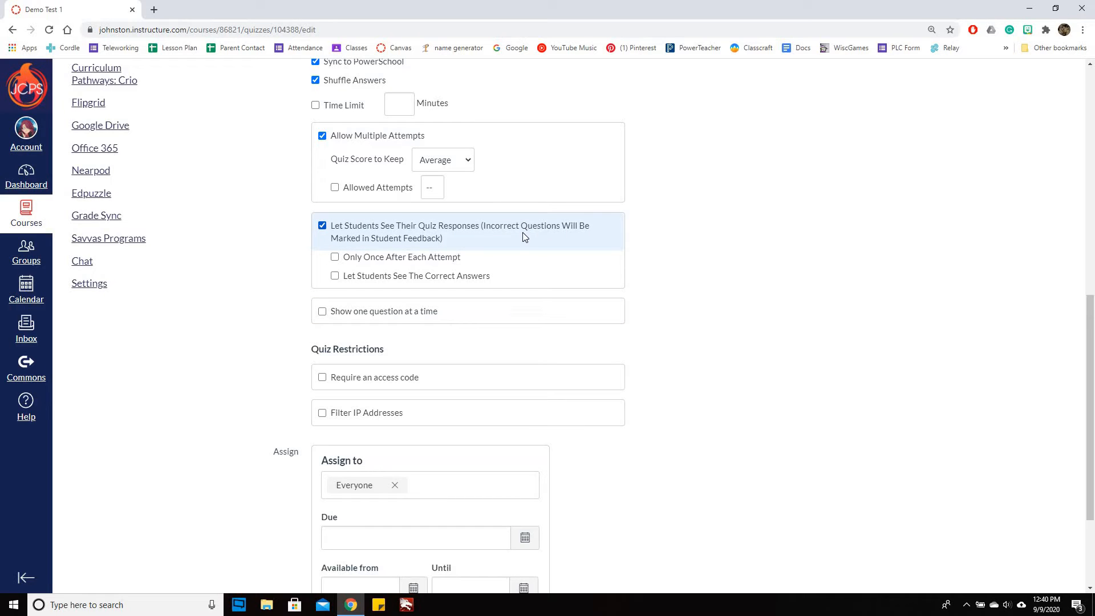
pyautogui.click(335, 277)
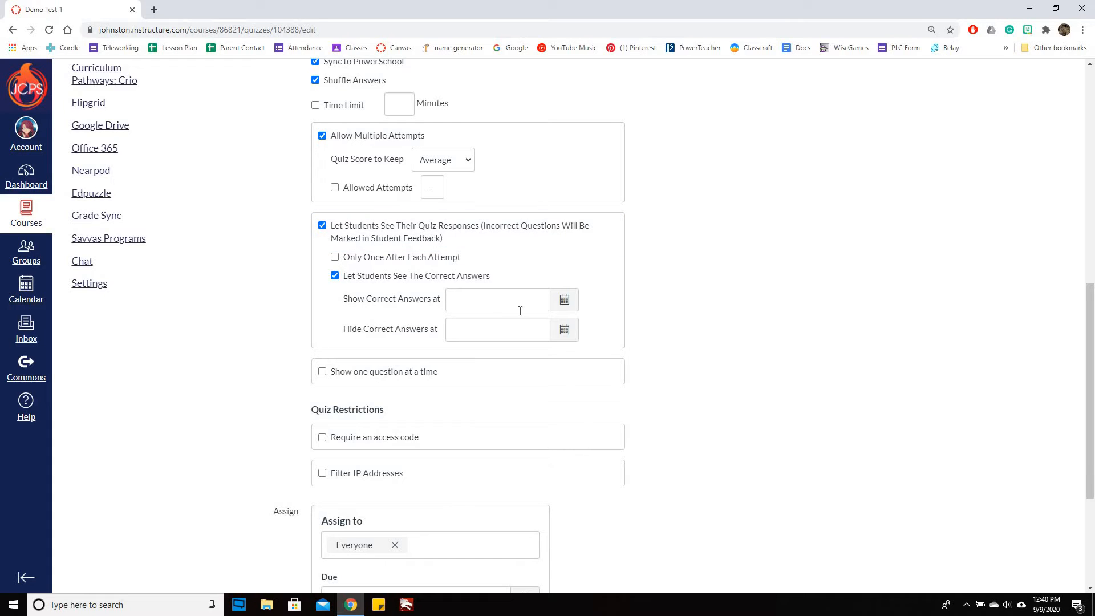
pyautogui.click(565, 301)
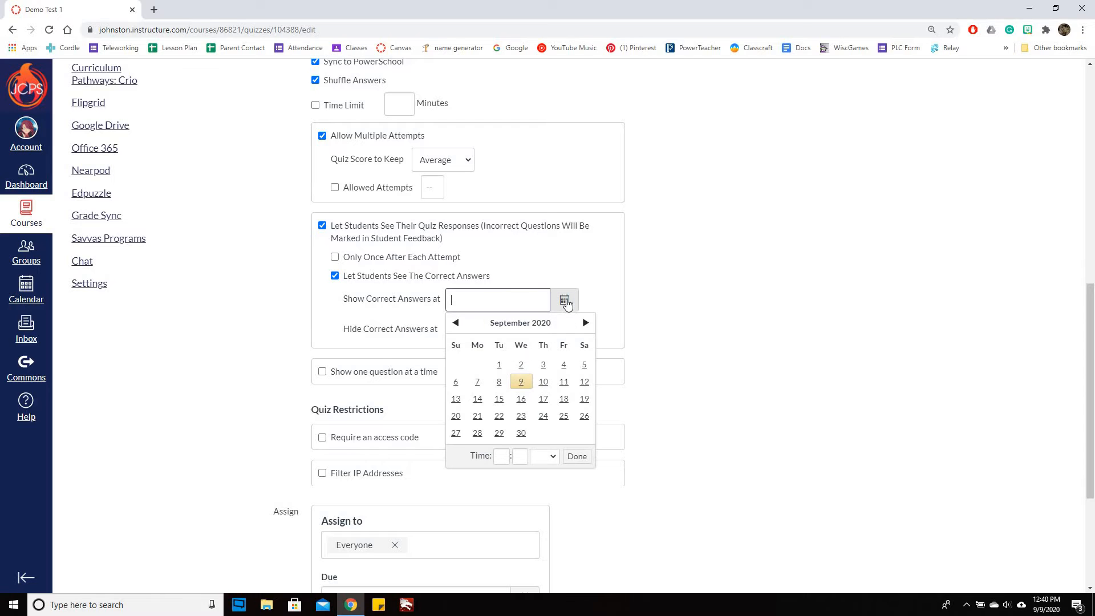
pyautogui.click(564, 383)
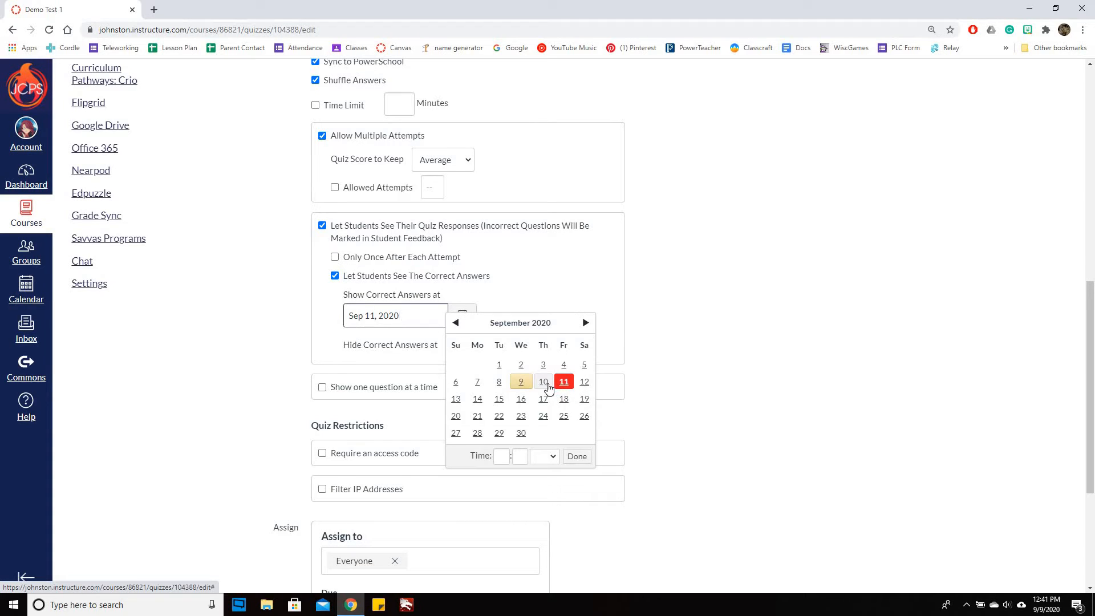
pyautogui.click(340, 327)
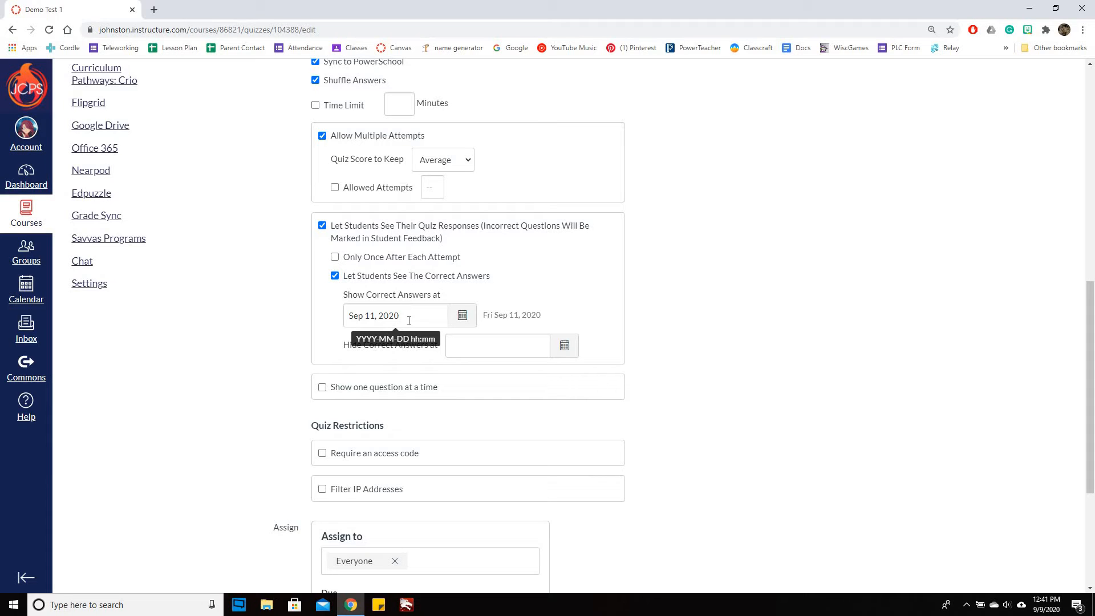
pyautogui.click(564, 346)
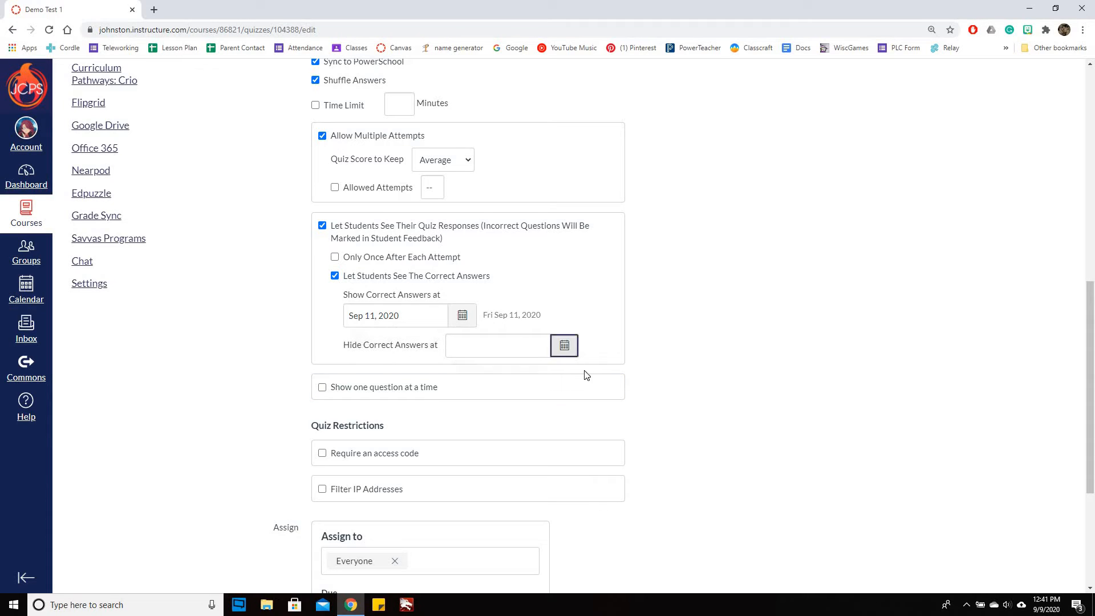
pyautogui.click(477, 445)
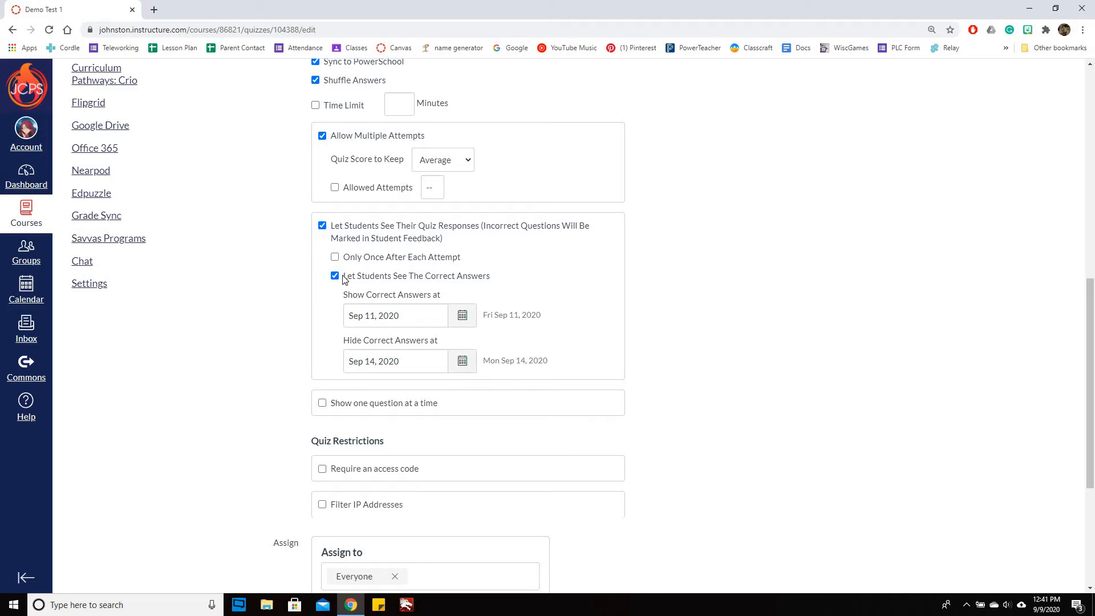
# Turn off letting students see the correct answers, and try Only Once After Each Attempt before switching it off again
pyautogui.click(377, 279)
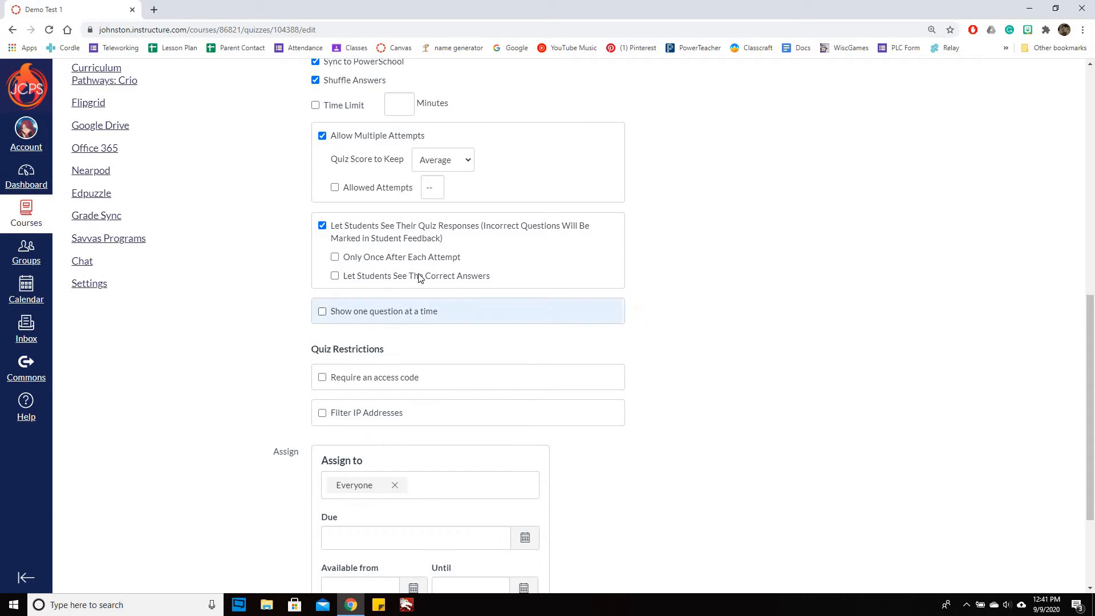
pyautogui.click(335, 260)
pyautogui.click(349, 278)
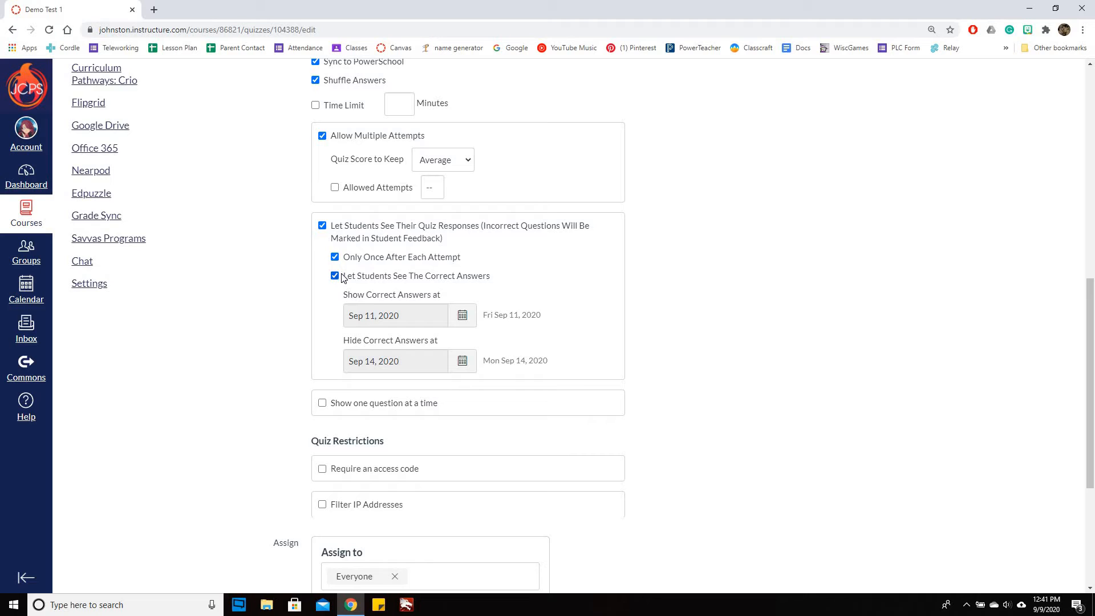
pyautogui.click(335, 276)
pyautogui.click(335, 257)
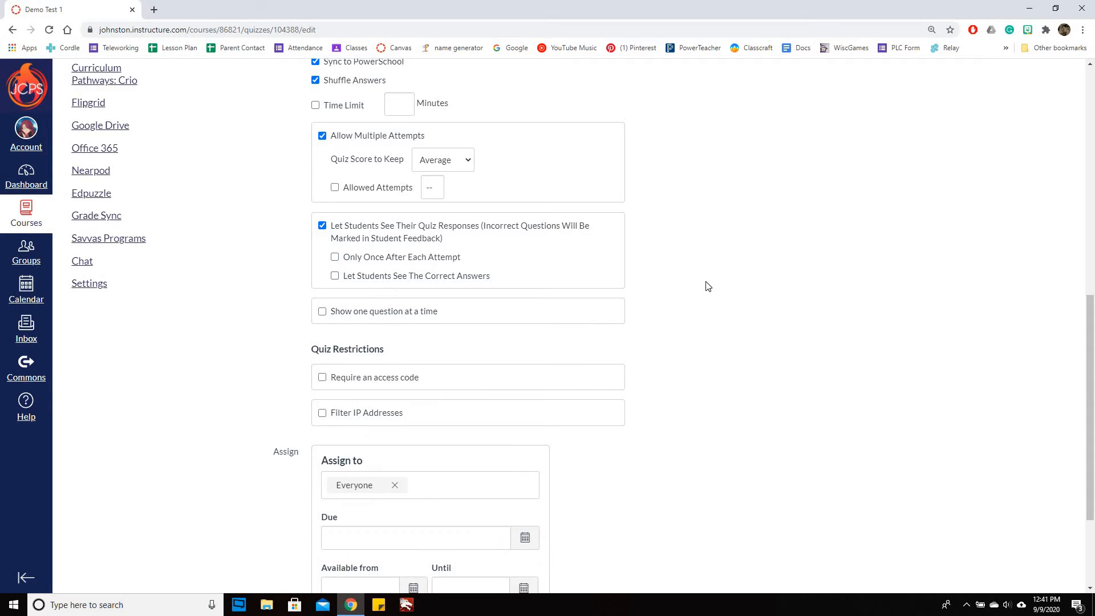
# Try showing one question at a time with questions locked after answering, and turn both options off again
pyautogui.scroll(-1, 646, 284)
pyautogui.click(322, 254)
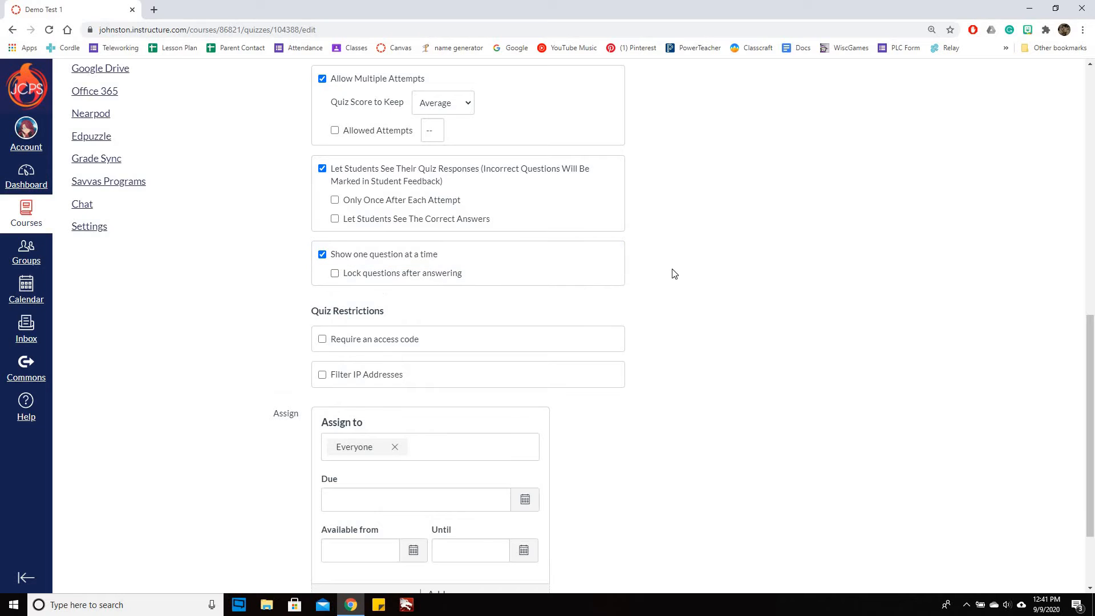
pyautogui.click(334, 273)
pyautogui.click(334, 273)
pyautogui.click(322, 255)
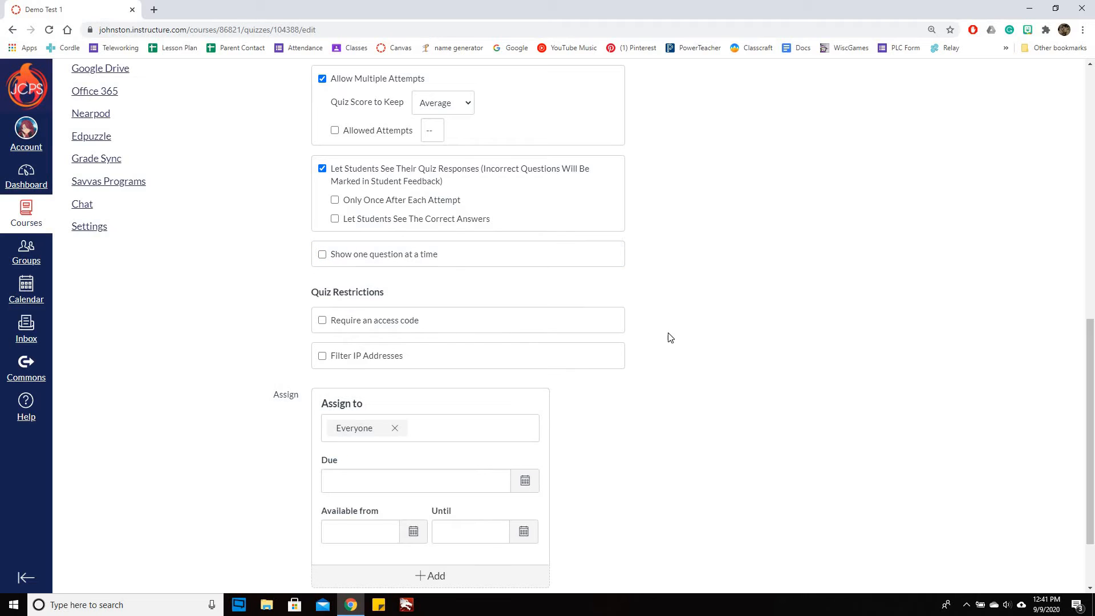
# Require an access code for the quiz and enter the code, leaving Filter IP Addresses off
pyautogui.scroll(-2, 667, 337)
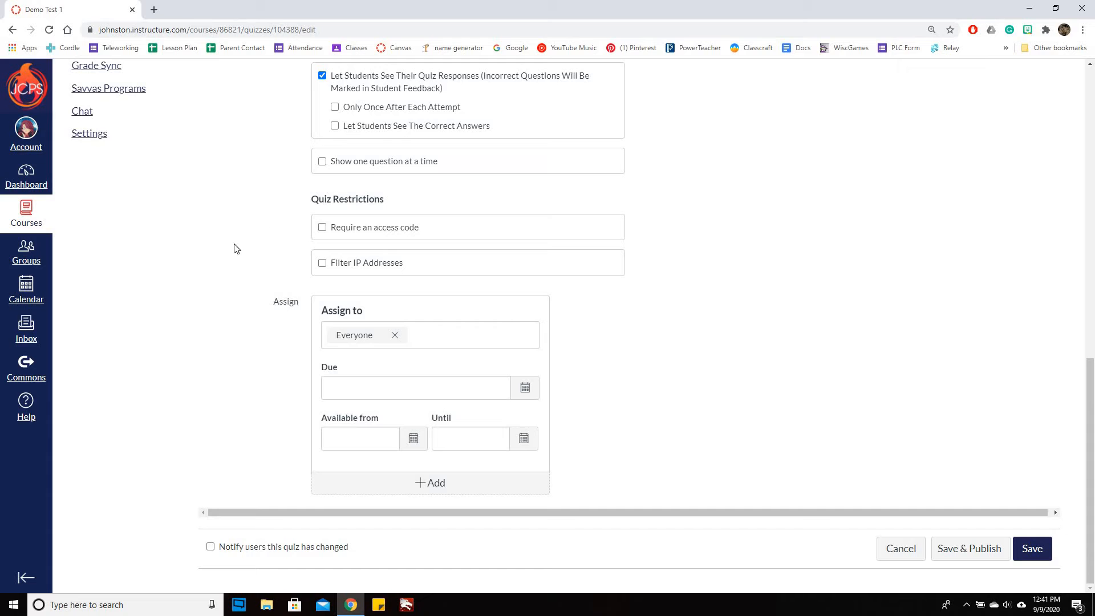
pyautogui.click(323, 228)
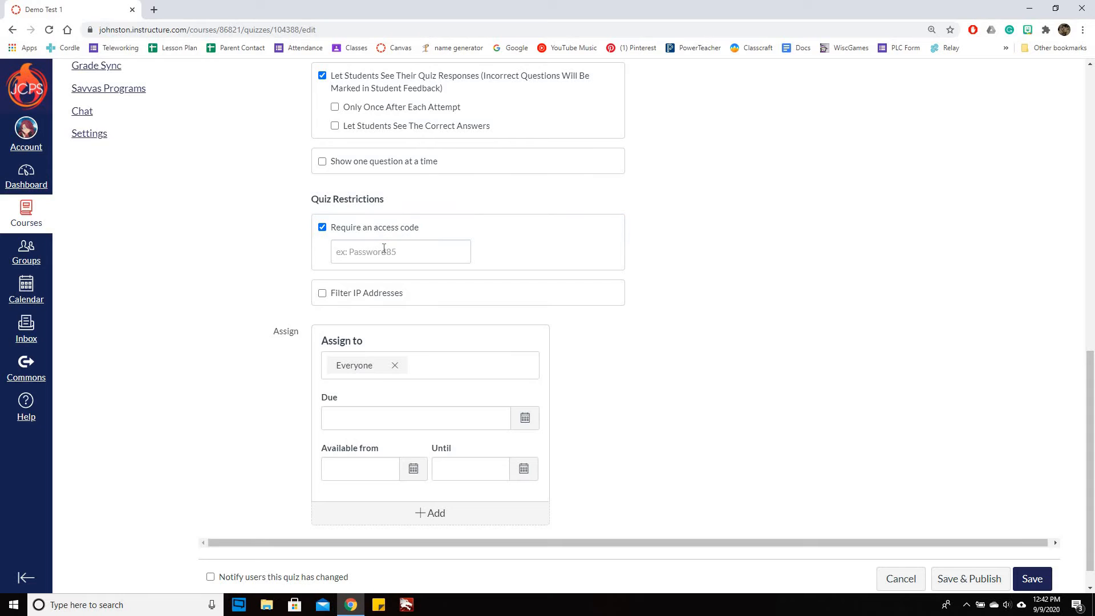
pyautogui.click(383, 248)
pyautogui.write('demo')
pyautogui.click(760, 389)
pyautogui.click(323, 295)
pyautogui.click(328, 295)
# Set the quiz's due date for Everyone to Sep 10, 2020 at 11:59pm
pyautogui.scroll(-1, 750, 305)
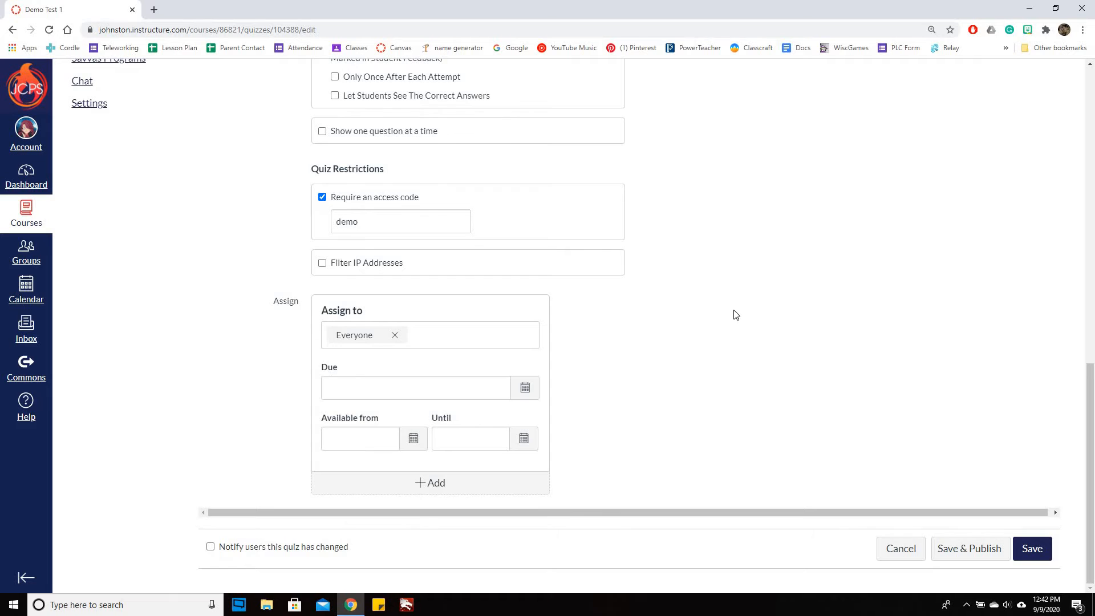
pyautogui.scroll(4, 91, 228)
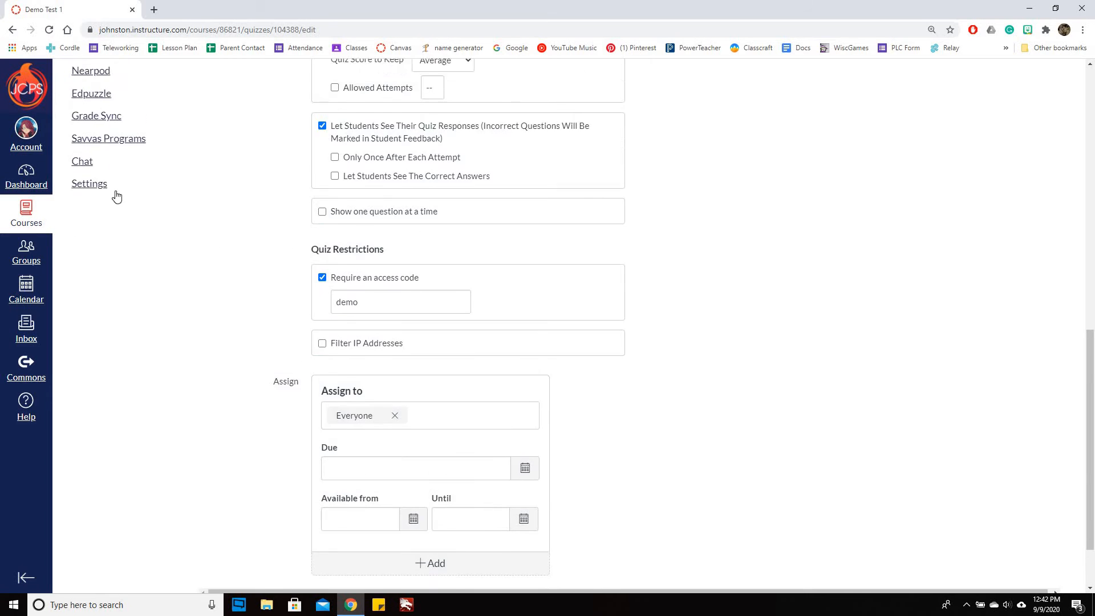
pyautogui.scroll(1, 978, 384)
pyautogui.scroll(-5, 777, 382)
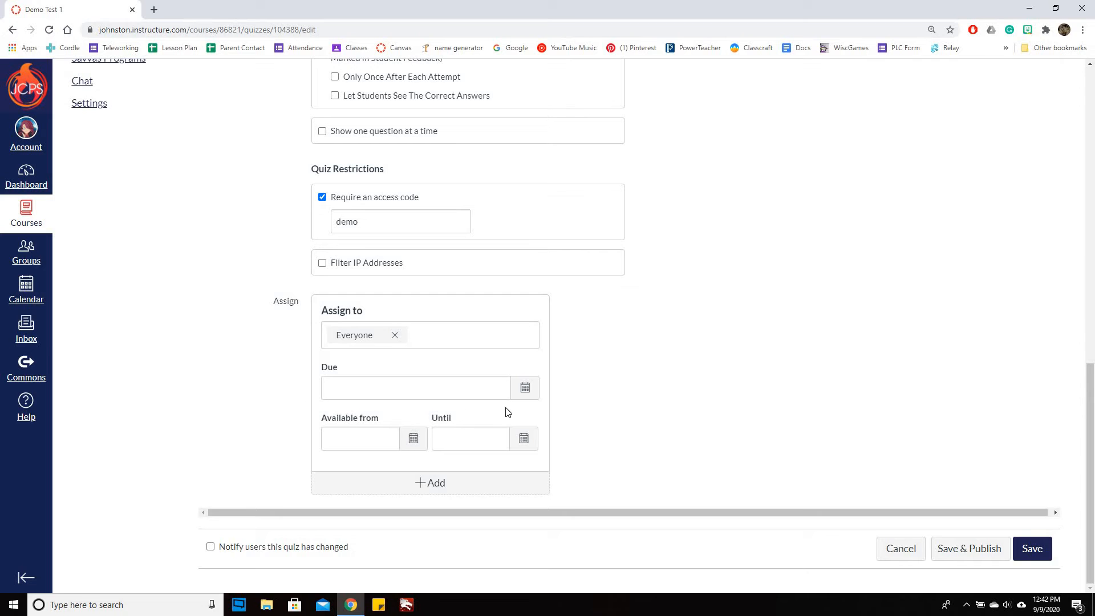
pyautogui.click(524, 390)
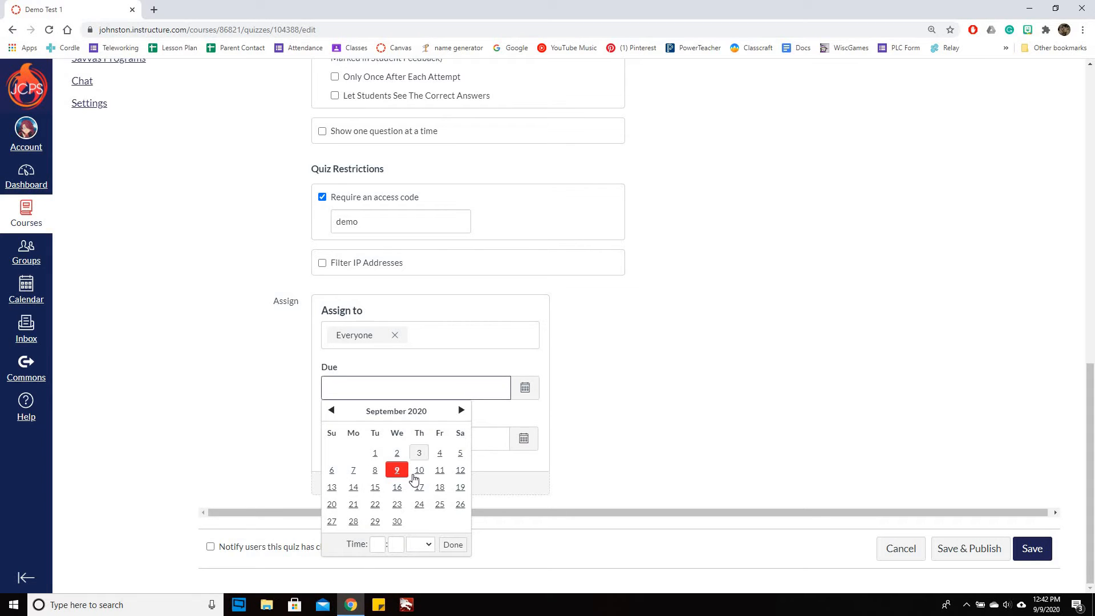
pyautogui.click(420, 471)
pyautogui.click(665, 428)
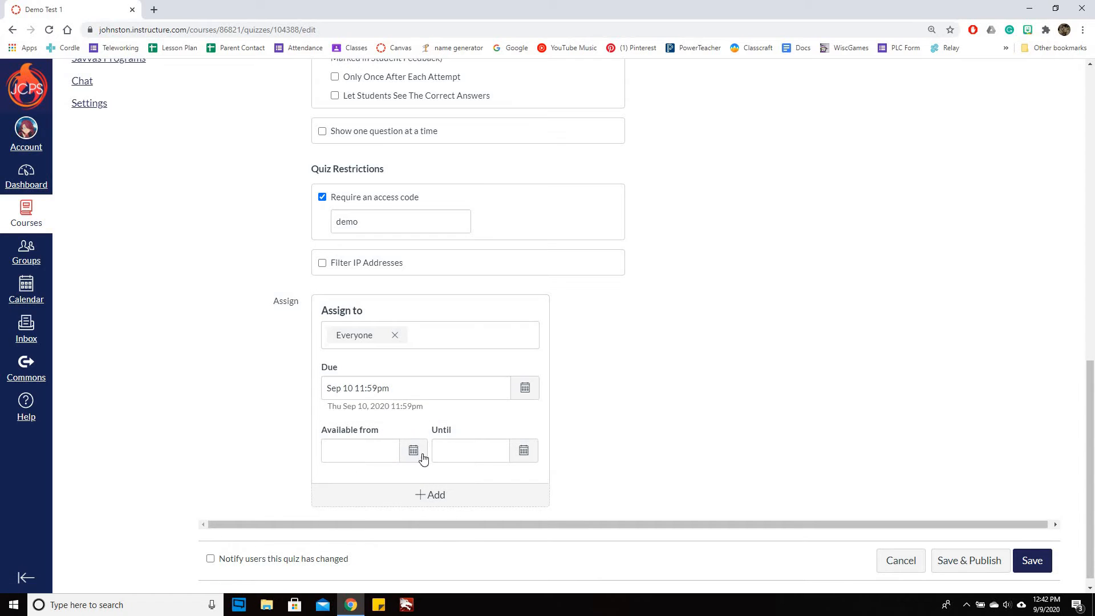
# Make the quiz available from Sep 9, 2020 at 12am until Sep 11, 2020 at 11:59pm
pyautogui.click(421, 455)
pyautogui.click(398, 353)
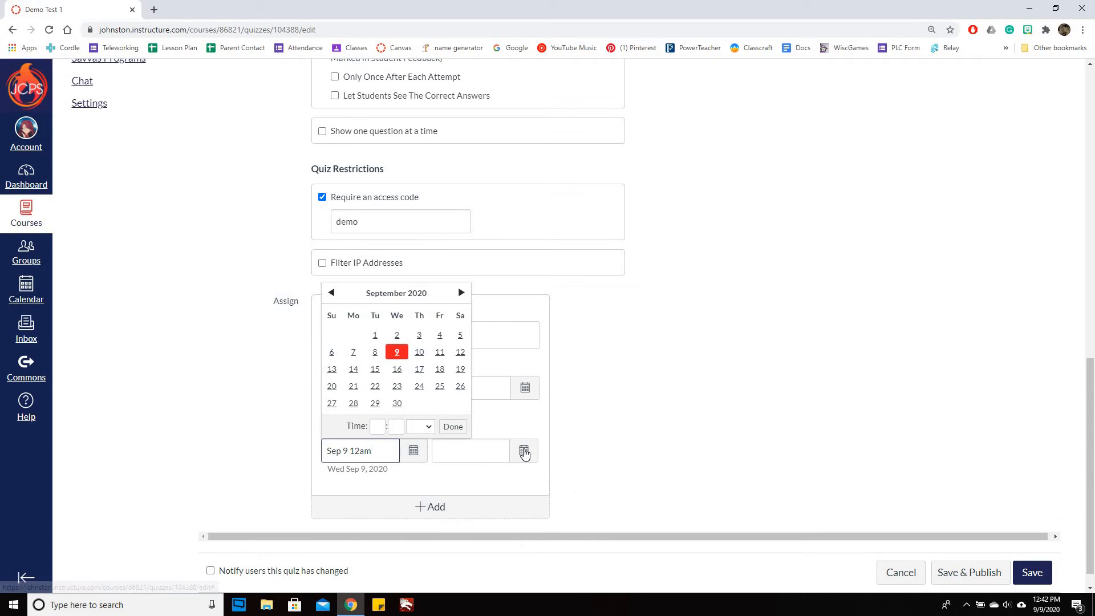
pyautogui.click(523, 451)
pyautogui.click(550, 355)
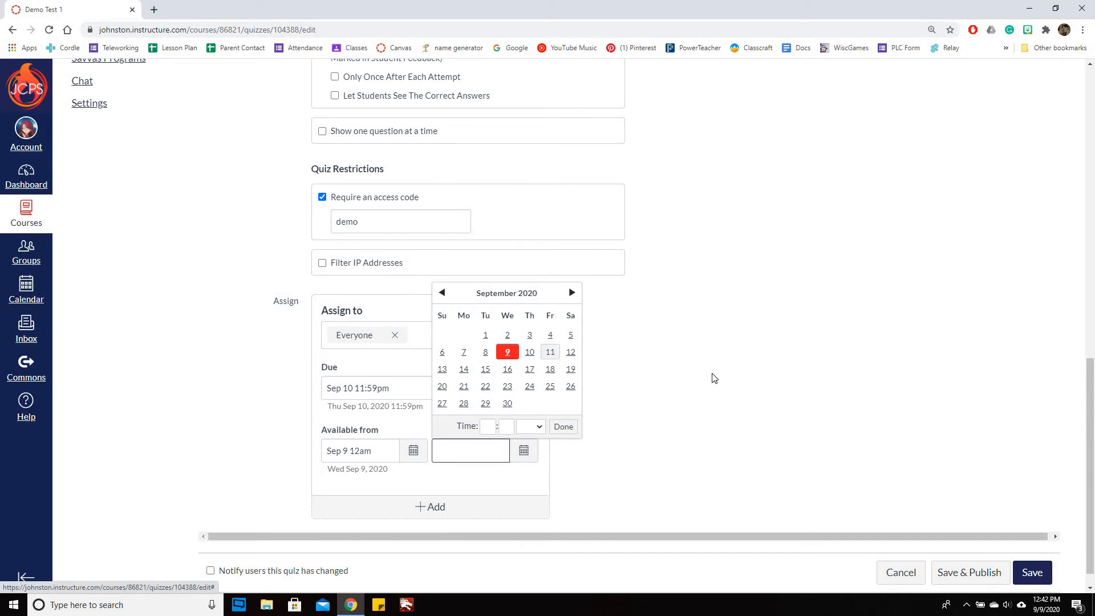
pyautogui.click(875, 398)
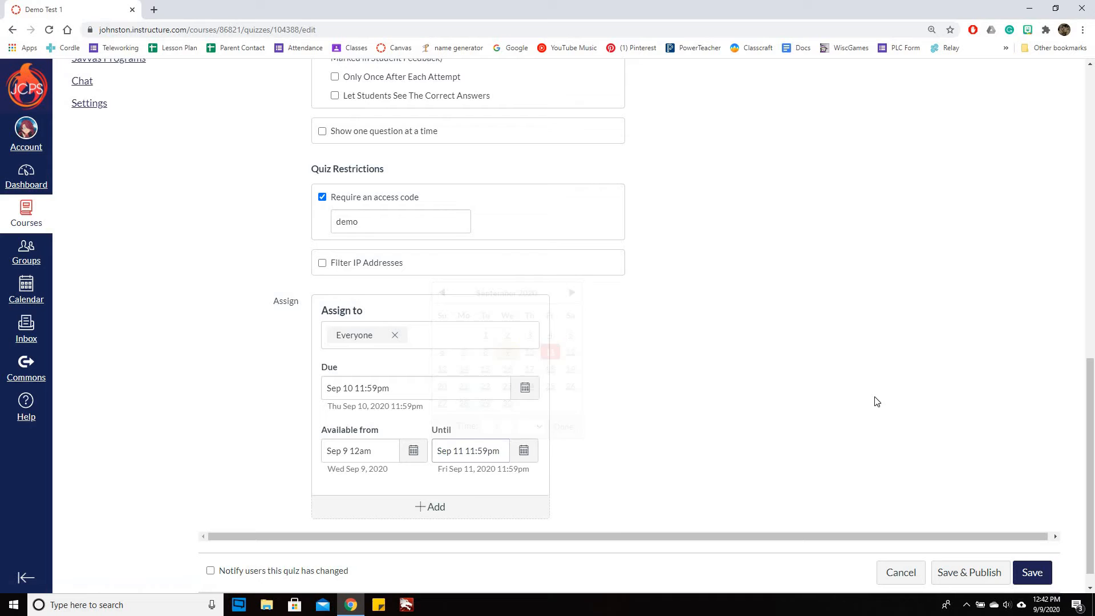
# Open the questions section of the Demo Test 1 quiz
pyautogui.scroll(5, 713, 391)
pyautogui.scroll(3, 713, 387)
pyautogui.rightClick(713, 387)
pyautogui.click(658, 369)
pyautogui.scroll(4, 756, 382)
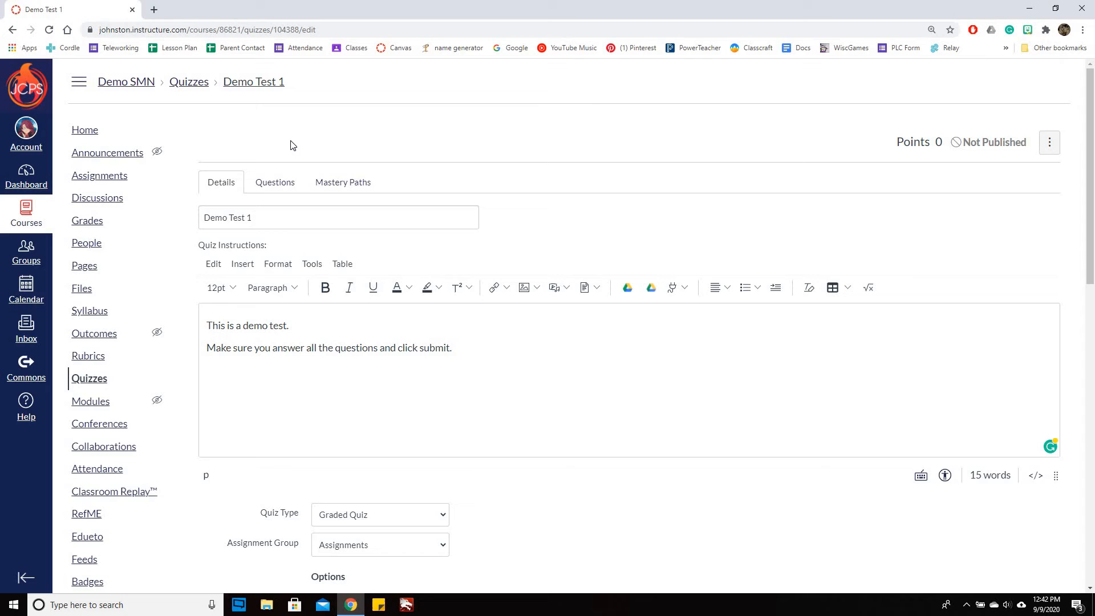
pyautogui.click(275, 182)
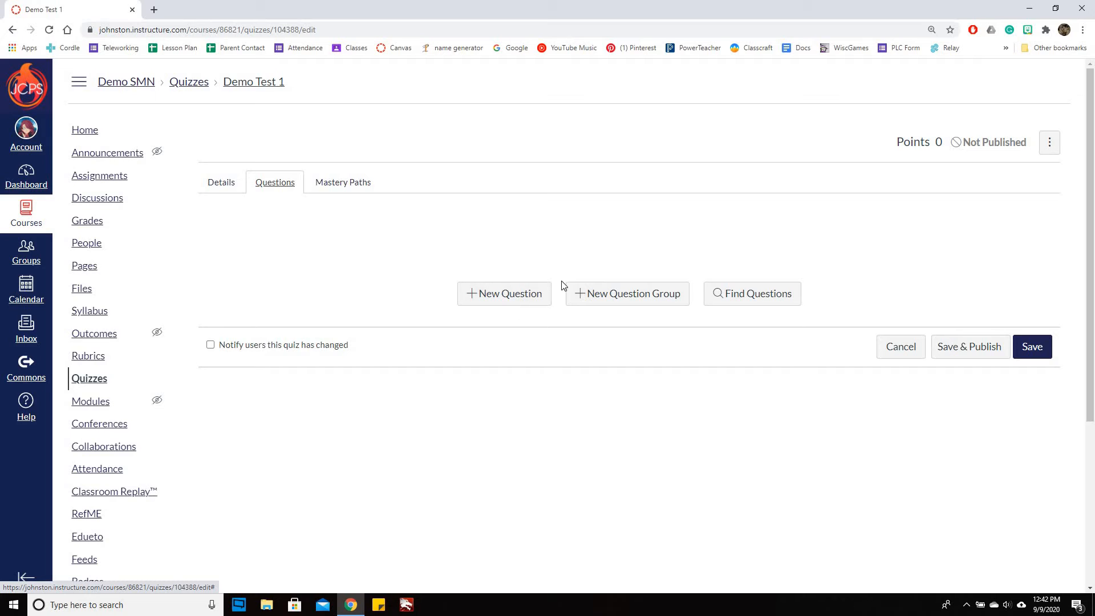
# Create a new multiple choice question with the text "What do I call units in Canvas?"
pyautogui.click(489, 299)
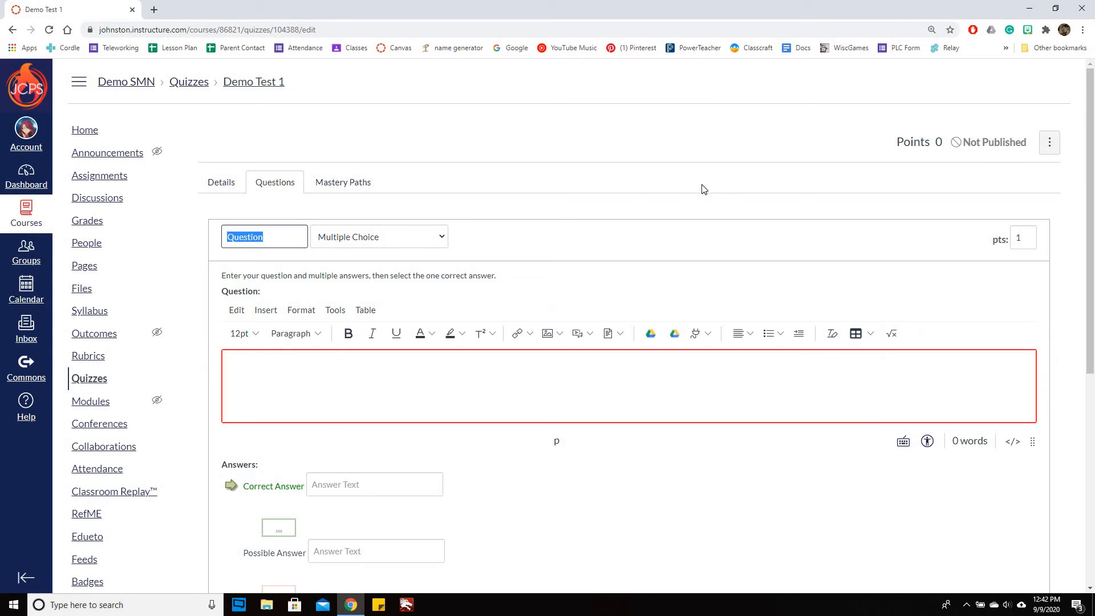
pyautogui.scroll(-2, 628, 171)
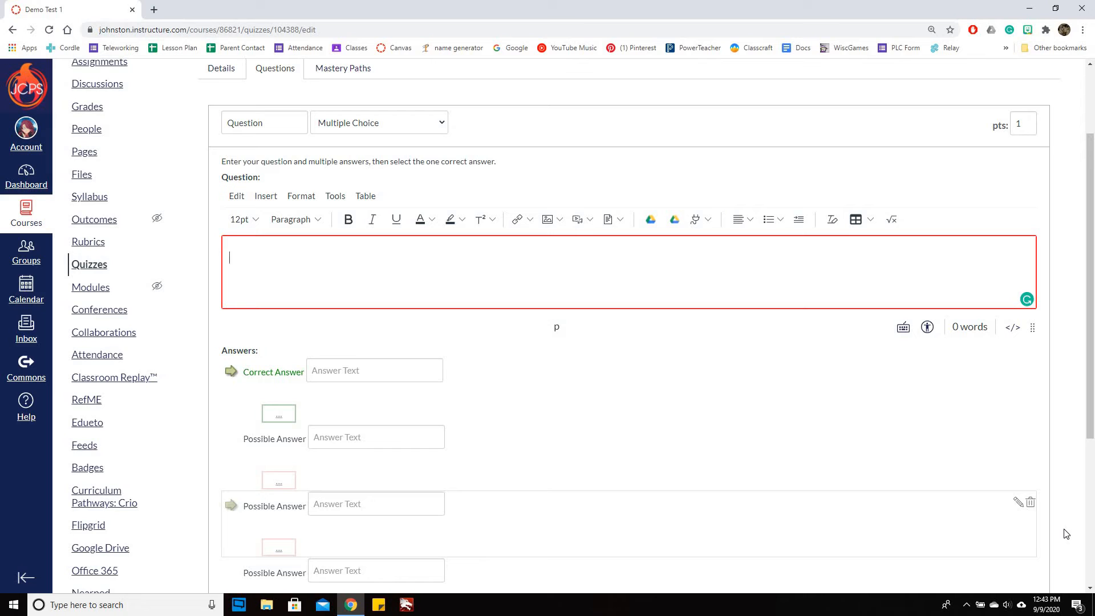
pyautogui.write('What a')
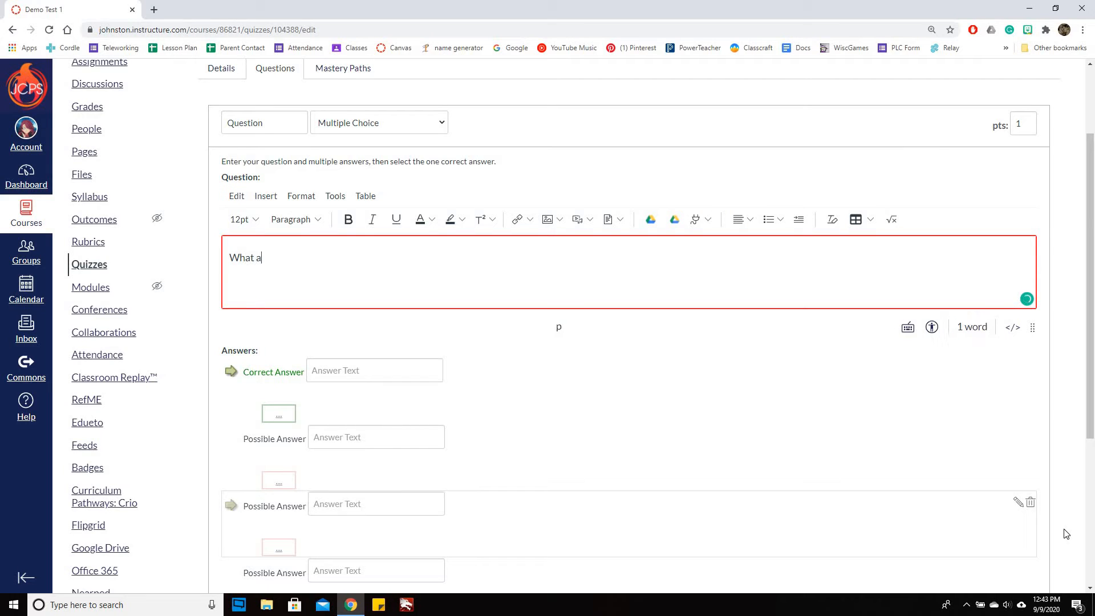
pyautogui.press('BackSpace')
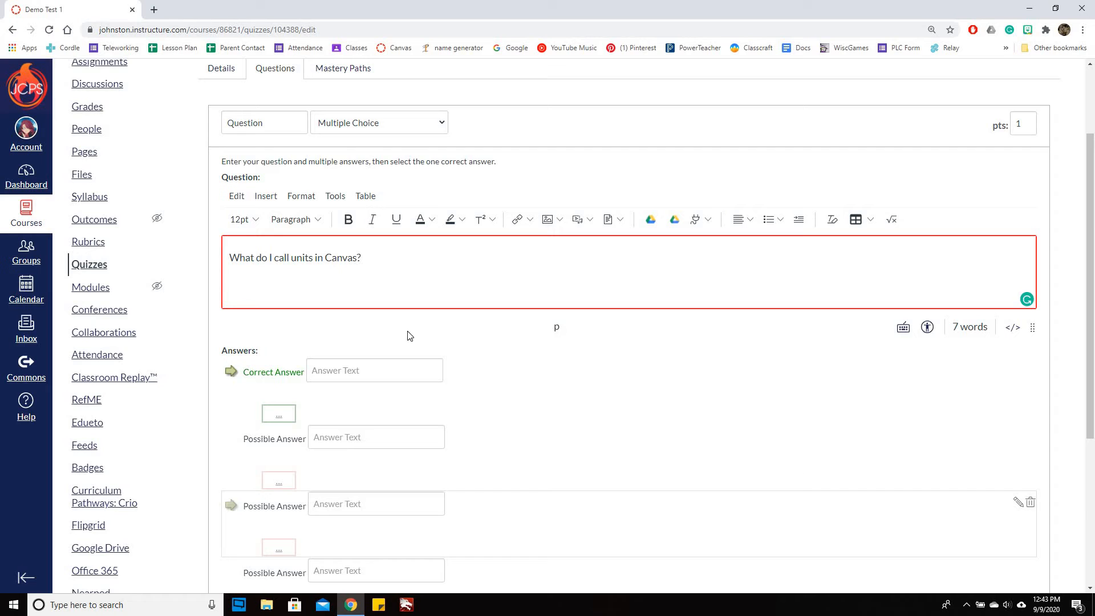
# Enter Module as the correct answer and Test and Chapter as the first two other possible answers
pyautogui.click(376, 370)
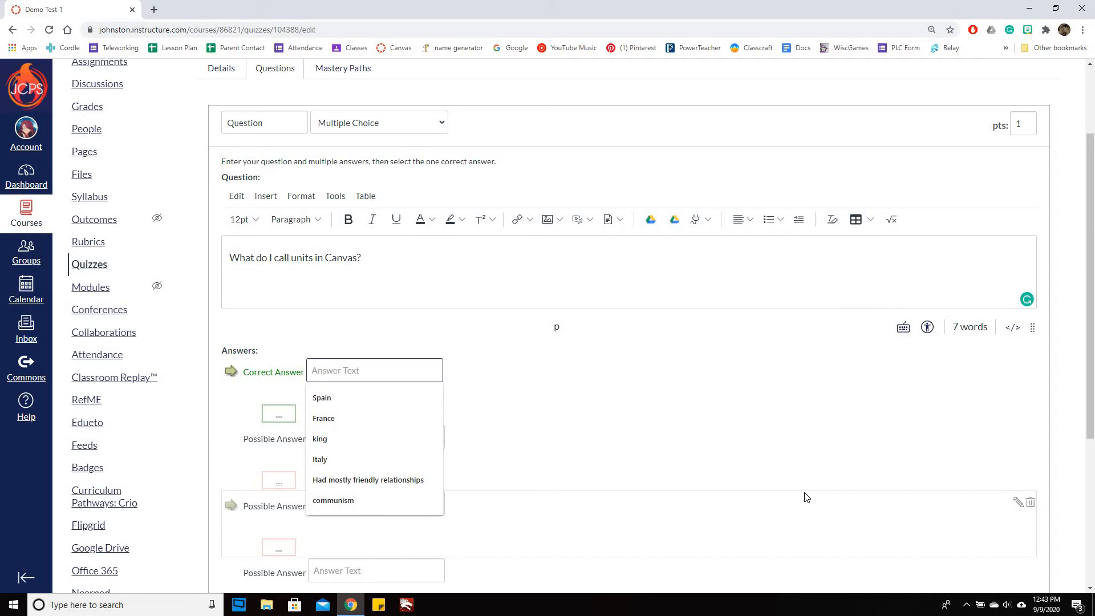
pyautogui.write('Module')
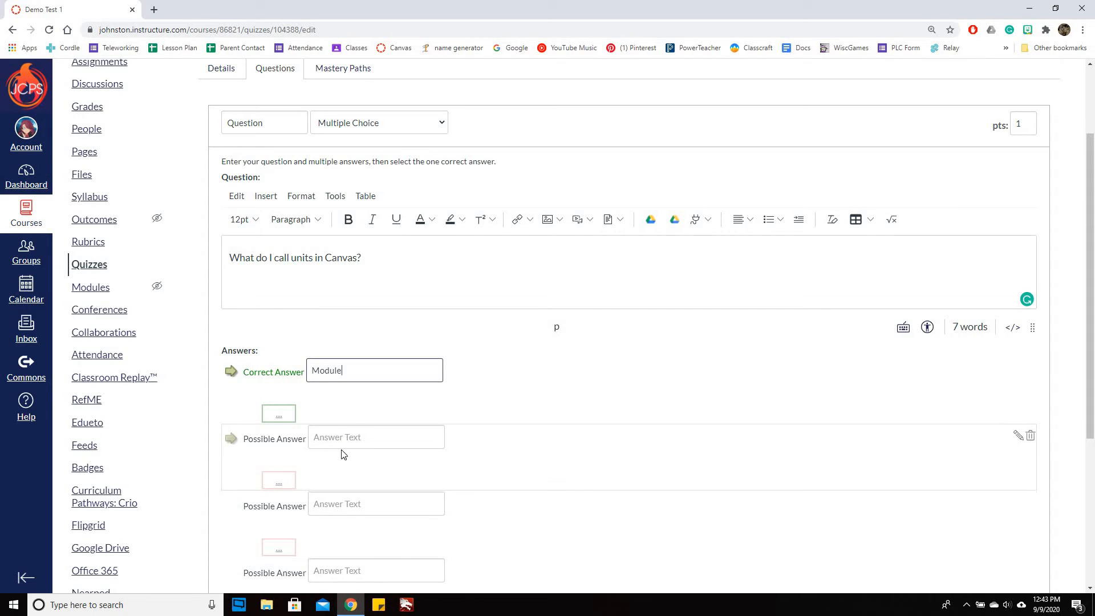
pyautogui.click(342, 447)
pyautogui.write('Test')
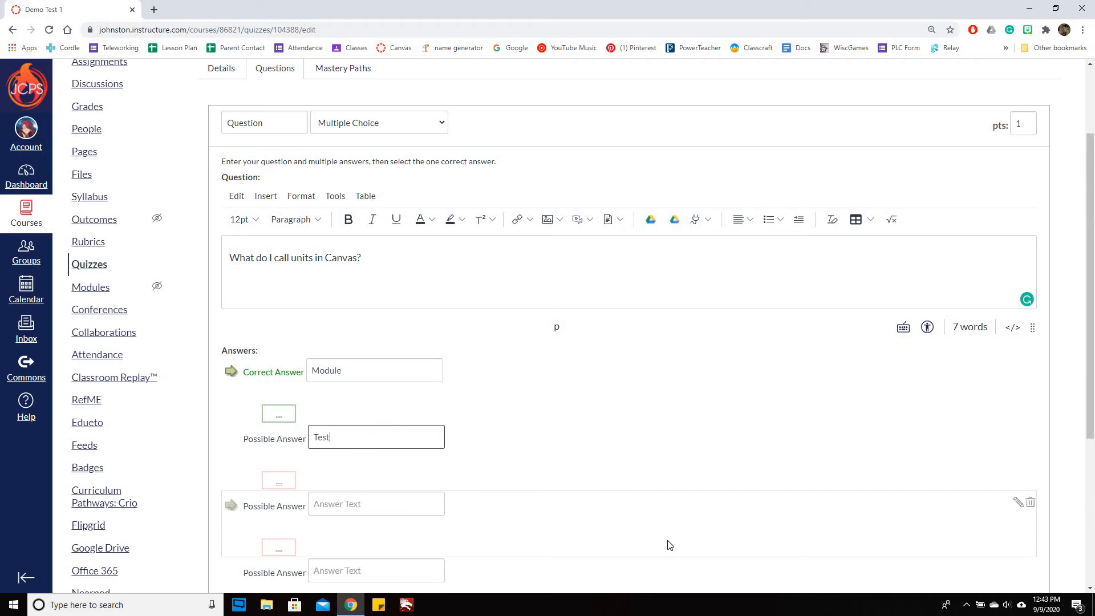
pyautogui.press('Tab')
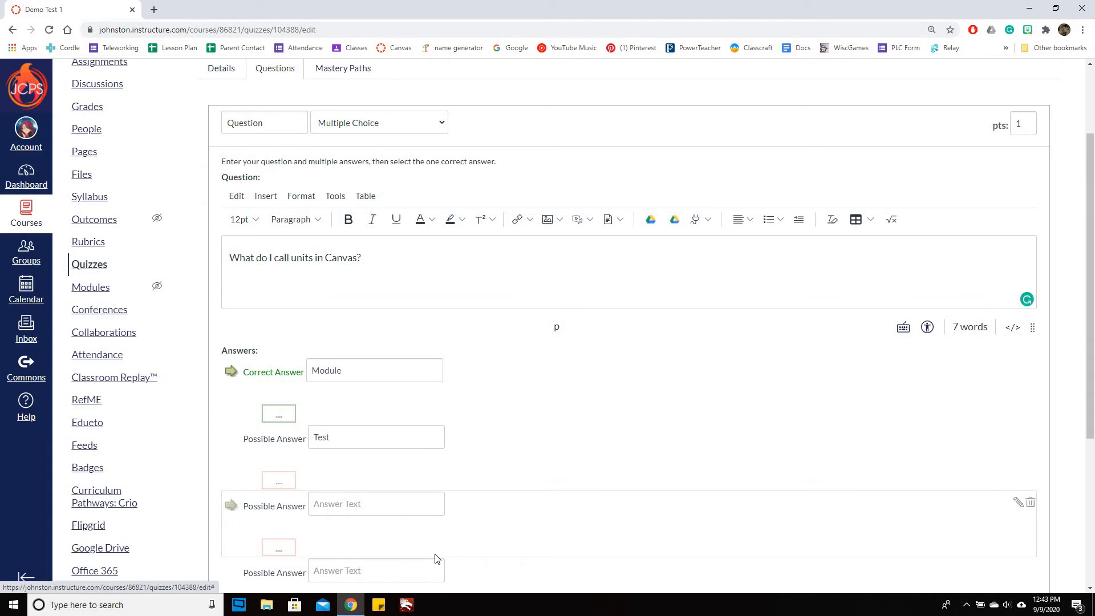
pyautogui.press('Tab')
pyautogui.write('Chapter')
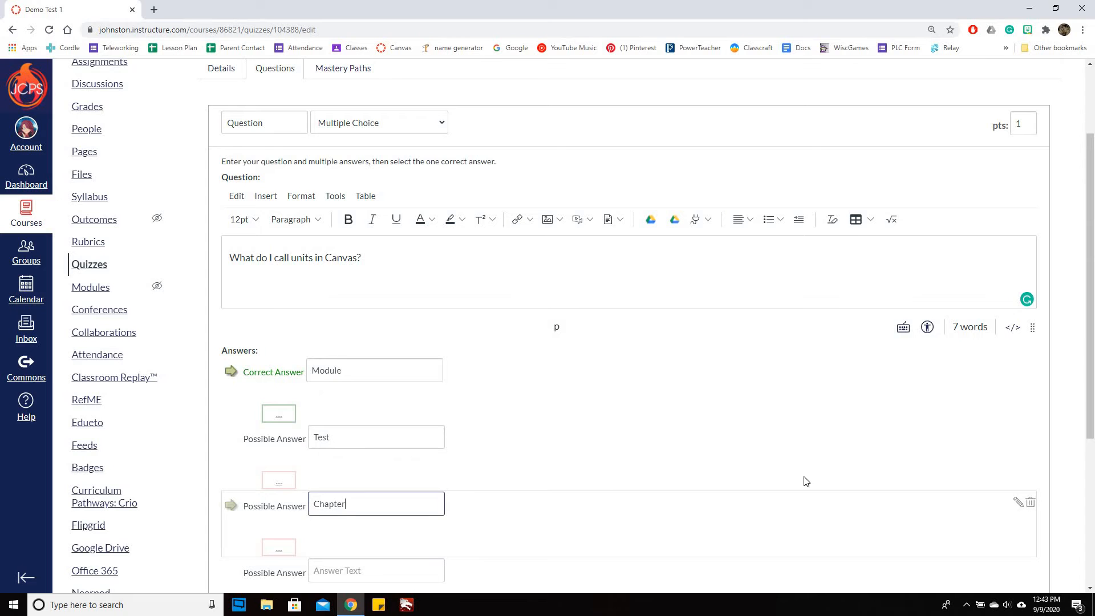
# Delete the empty fourth answer, and try adding another answer before removing it again
pyautogui.scroll(-3, 664, 356)
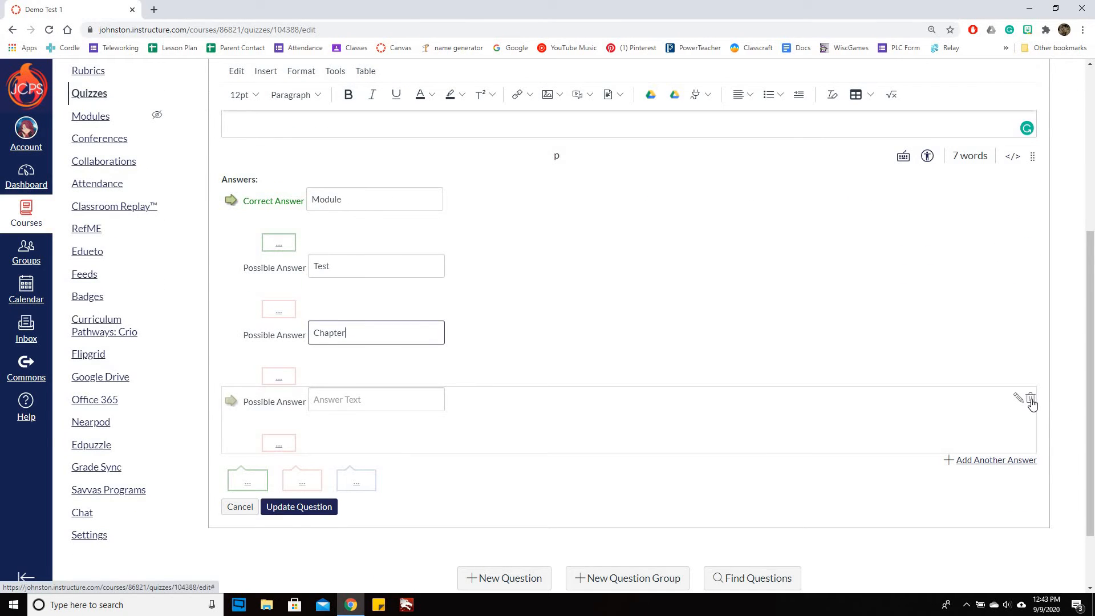
pyautogui.click(1032, 400)
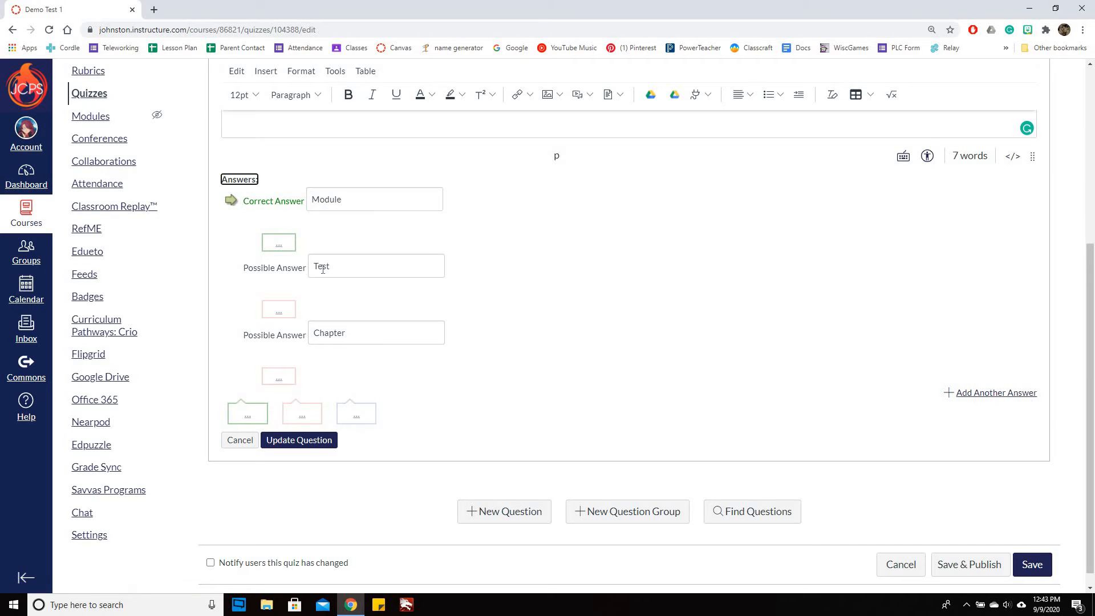
pyautogui.click(1002, 397)
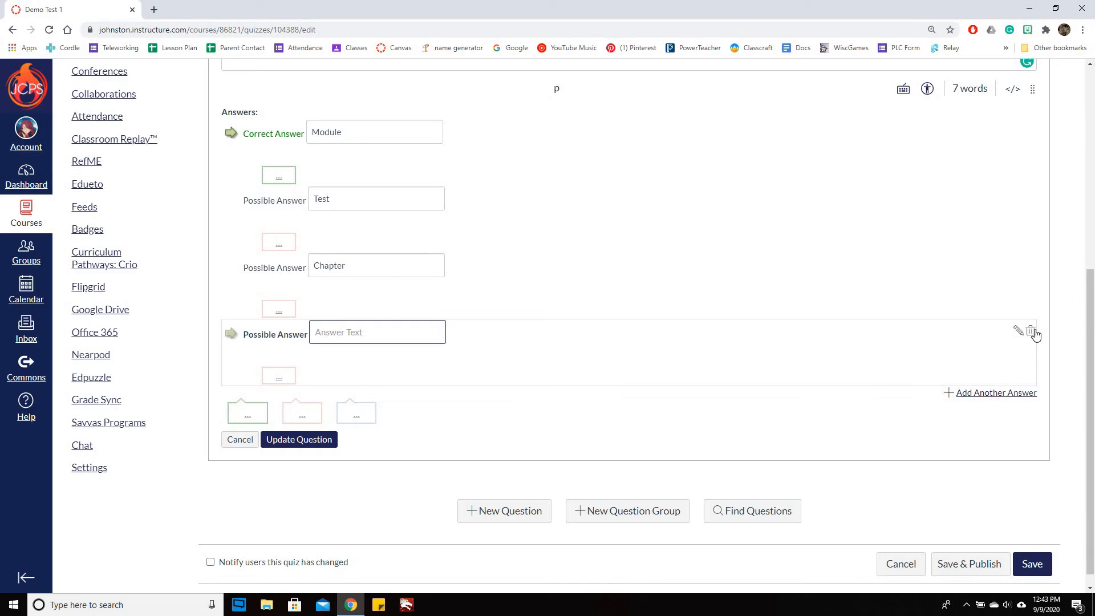
pyautogui.click(1030, 333)
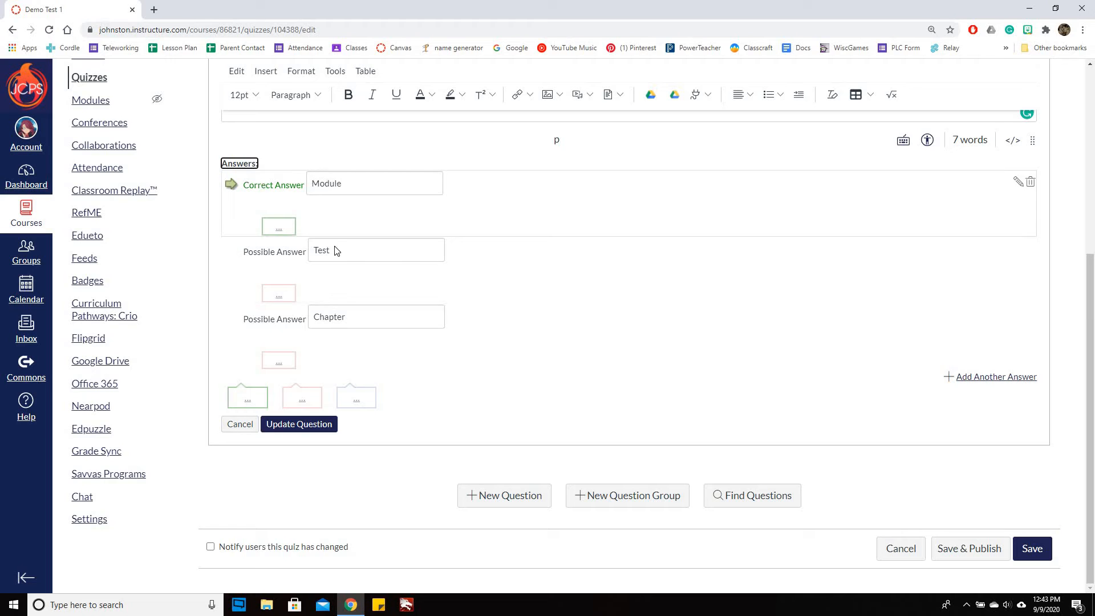
# Try marking Test as the correct answer, and set Module as the correct answer again
pyautogui.press('Tab')
pyautogui.click(365, 257)
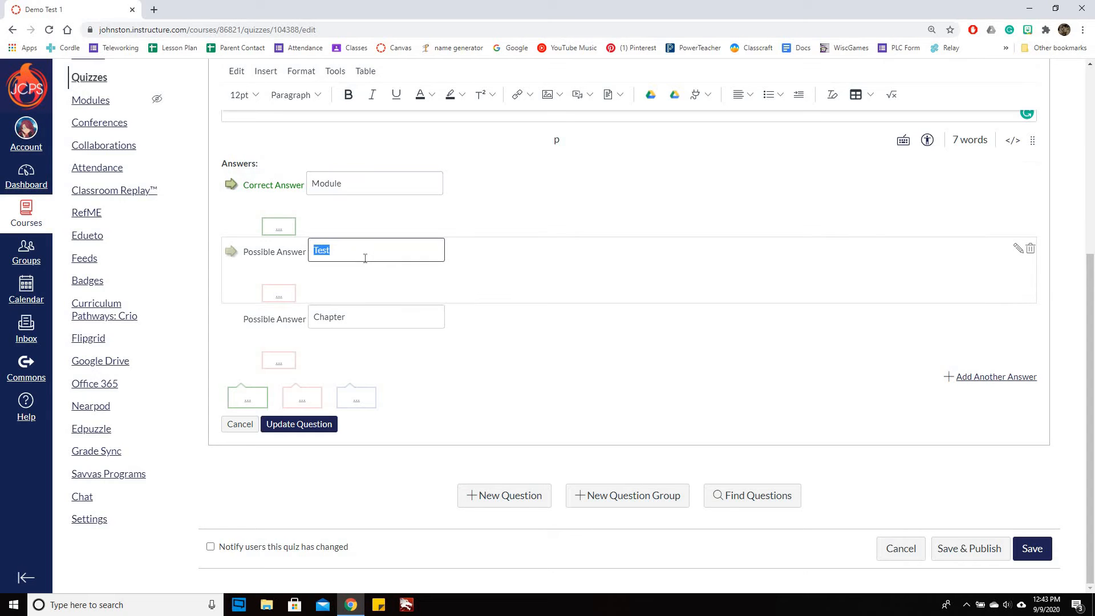
pyautogui.press('Right')
pyautogui.click(233, 255)
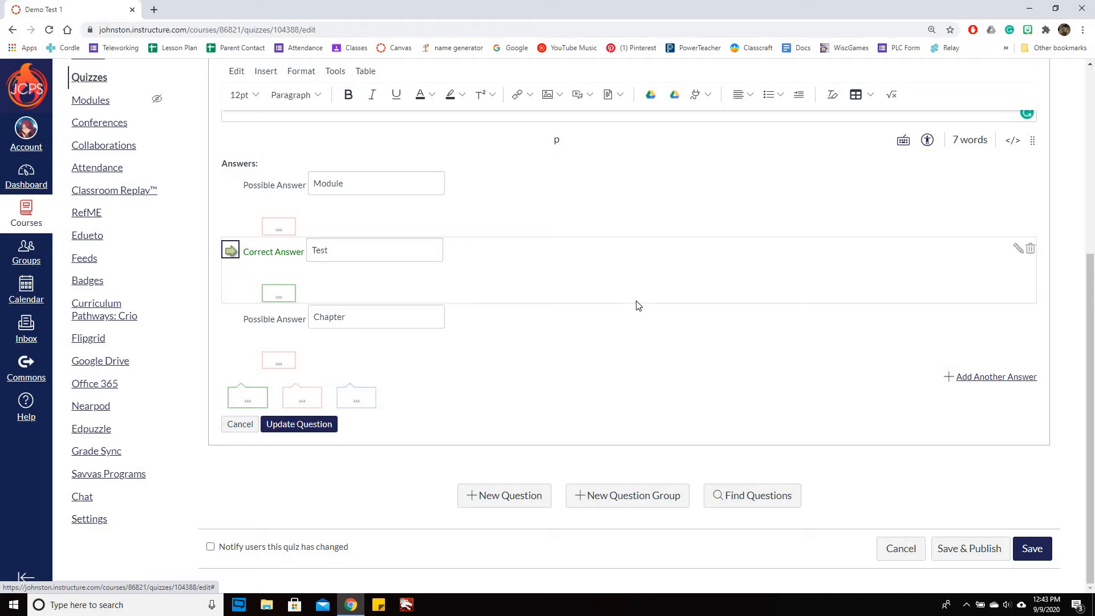
pyautogui.click(235, 252)
pyautogui.click(231, 189)
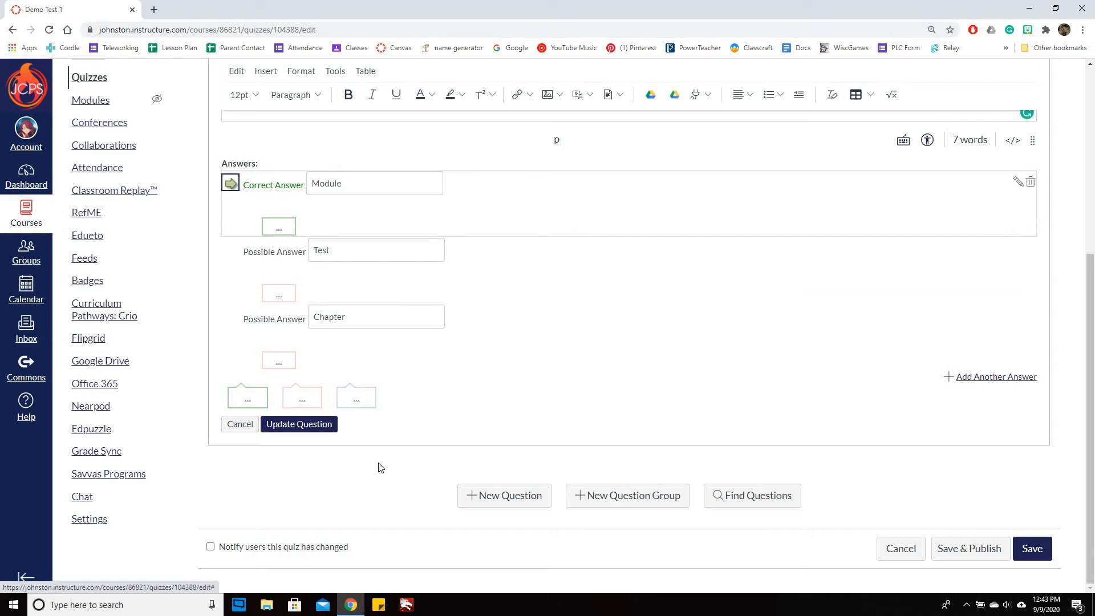
# Make the word Canvas bold in the question text and start a new line below the question
pyautogui.scroll(3, 279, 324)
pyautogui.scroll(2, 279, 324)
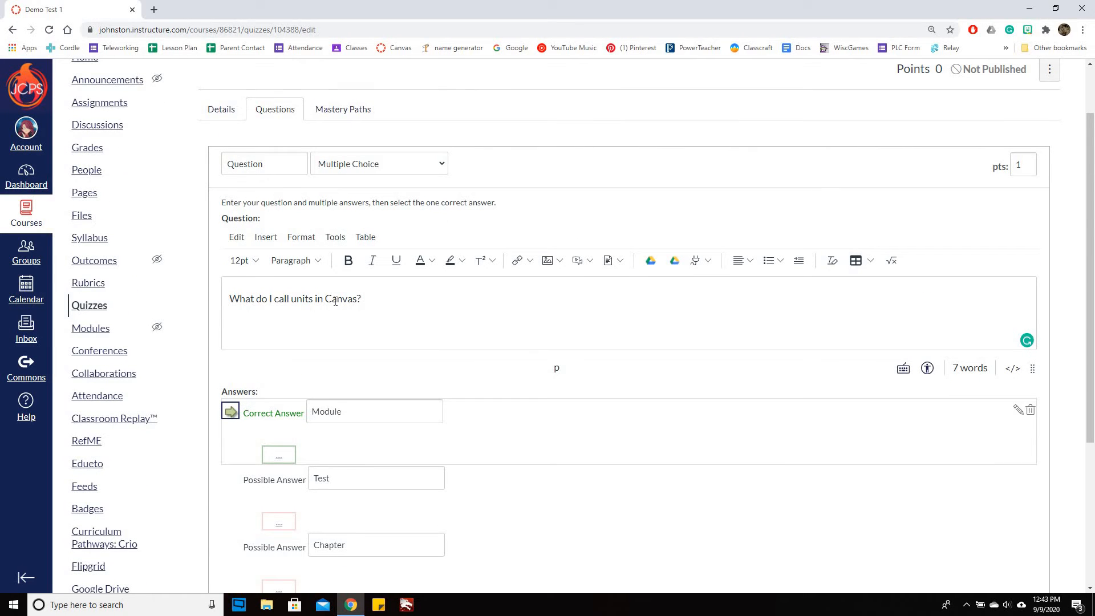
pyautogui.doubleClick(341, 299)
pyautogui.click(348, 260)
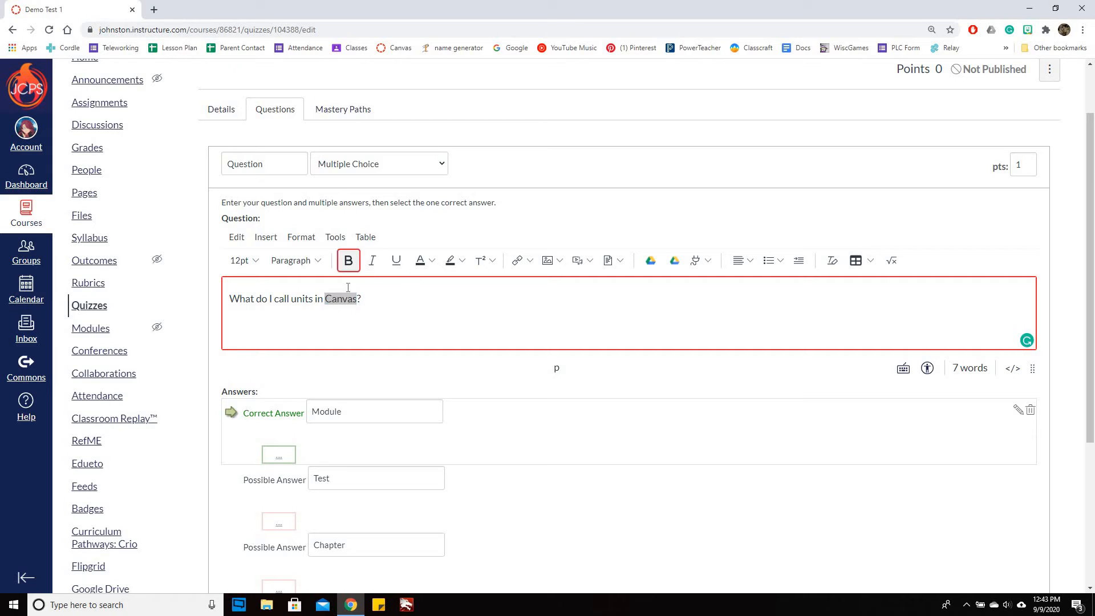
pyautogui.click(397, 295)
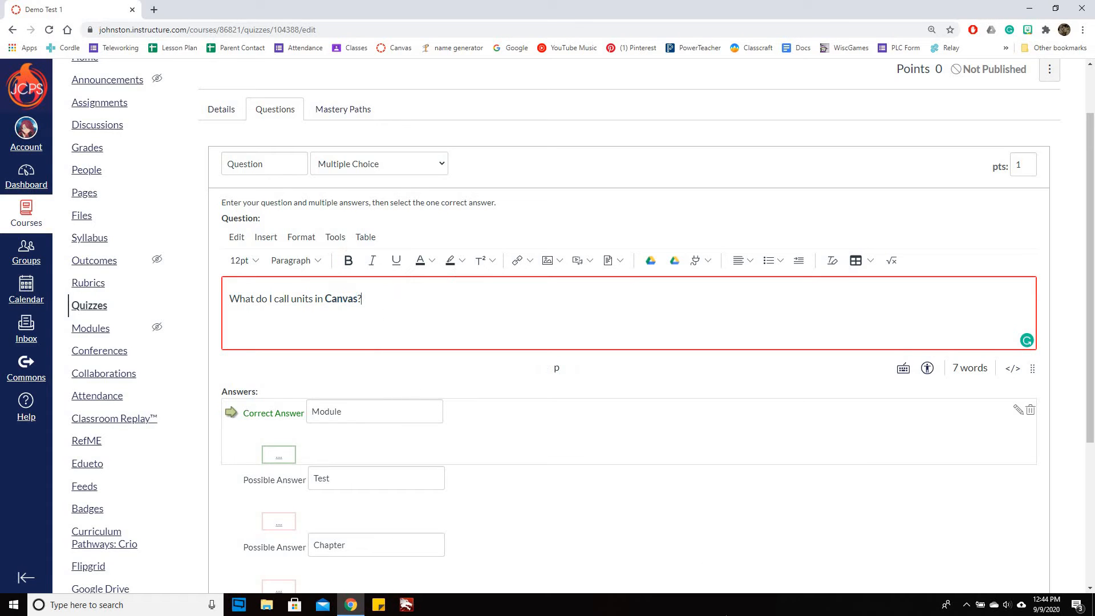
pyautogui.press('Return')
# Look at the image insertion options and the equation editor, and close both without inserting anything
pyautogui.click(560, 262)
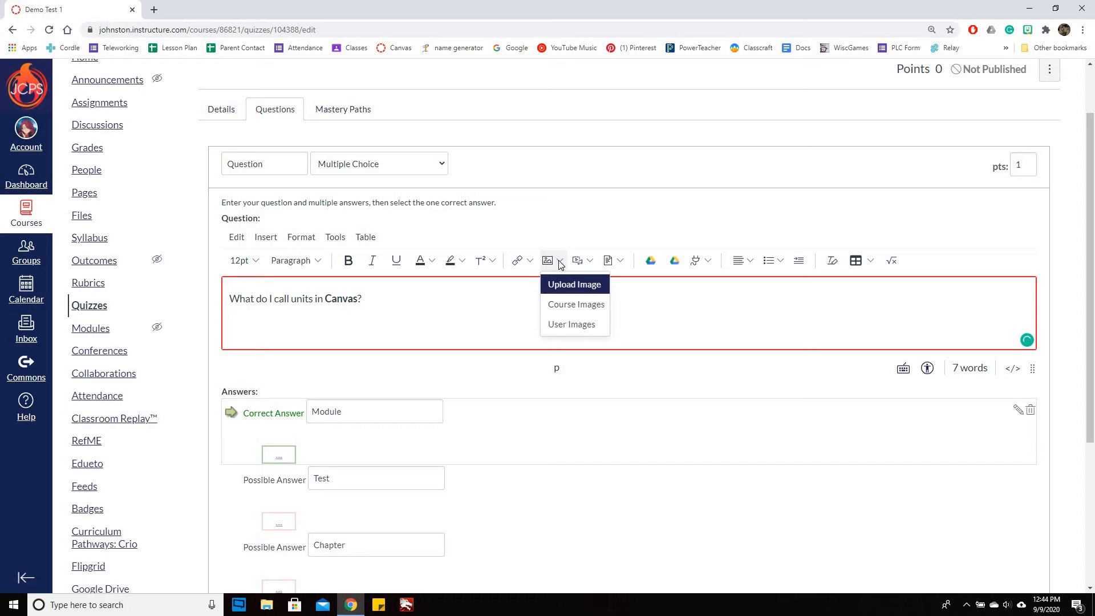
pyautogui.press('Escape')
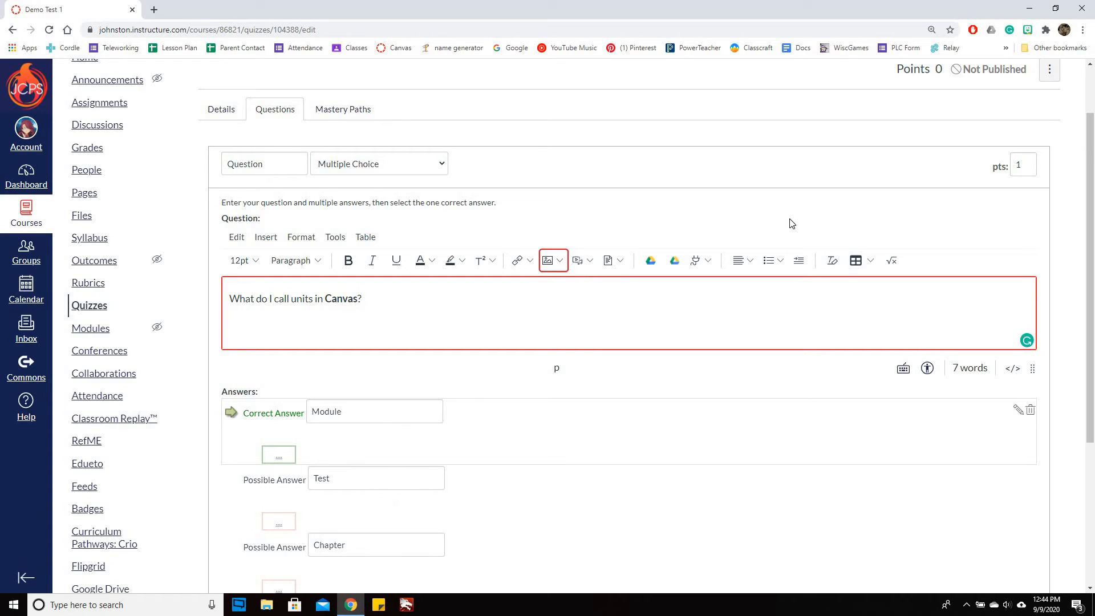
pyautogui.click(893, 261)
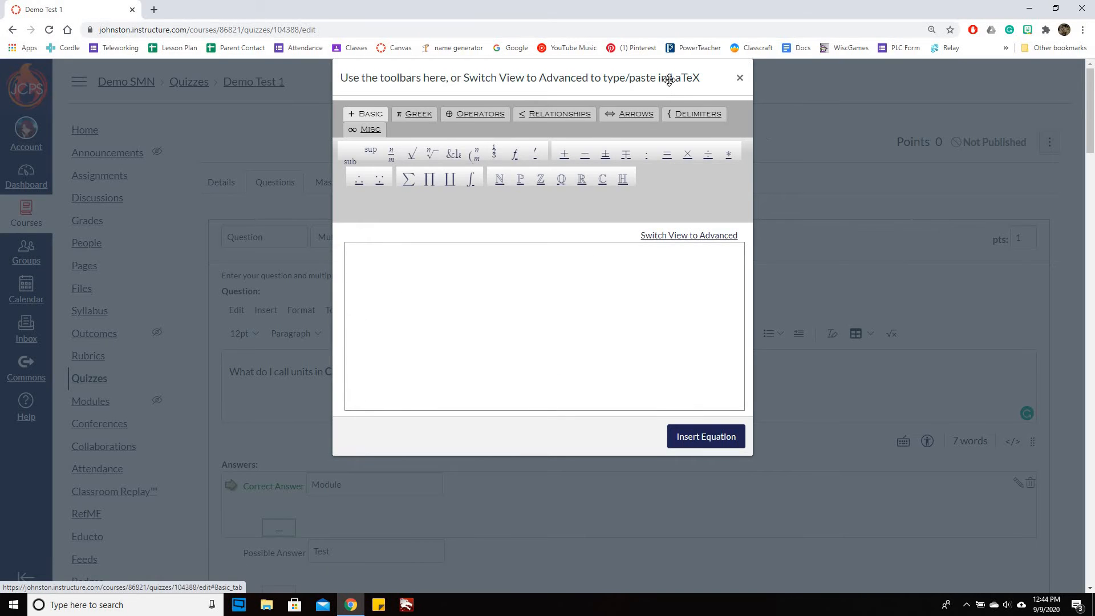
pyautogui.click(739, 82)
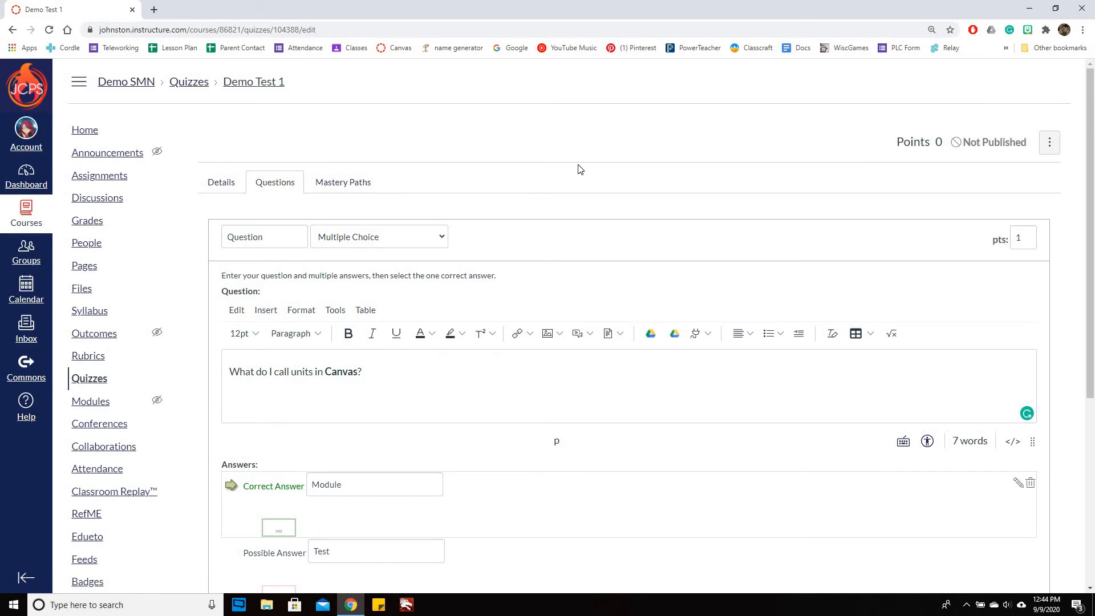
# Save the multiple choice question and show the question details with its answers
pyautogui.scroll(-5, 636, 160)
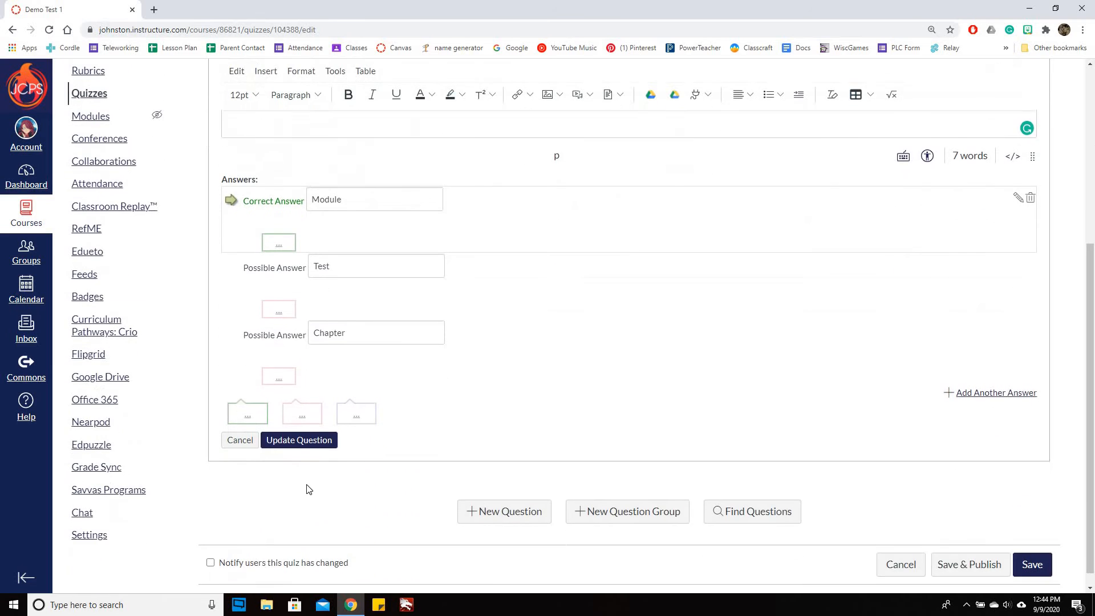
pyautogui.click(299, 445)
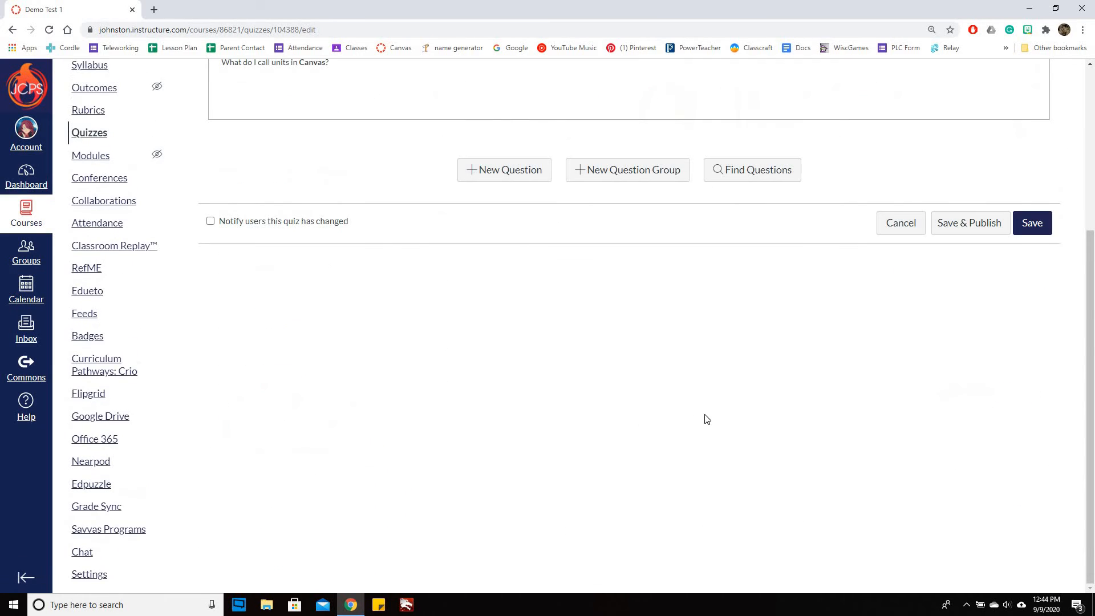
pyautogui.scroll(3, 631, 386)
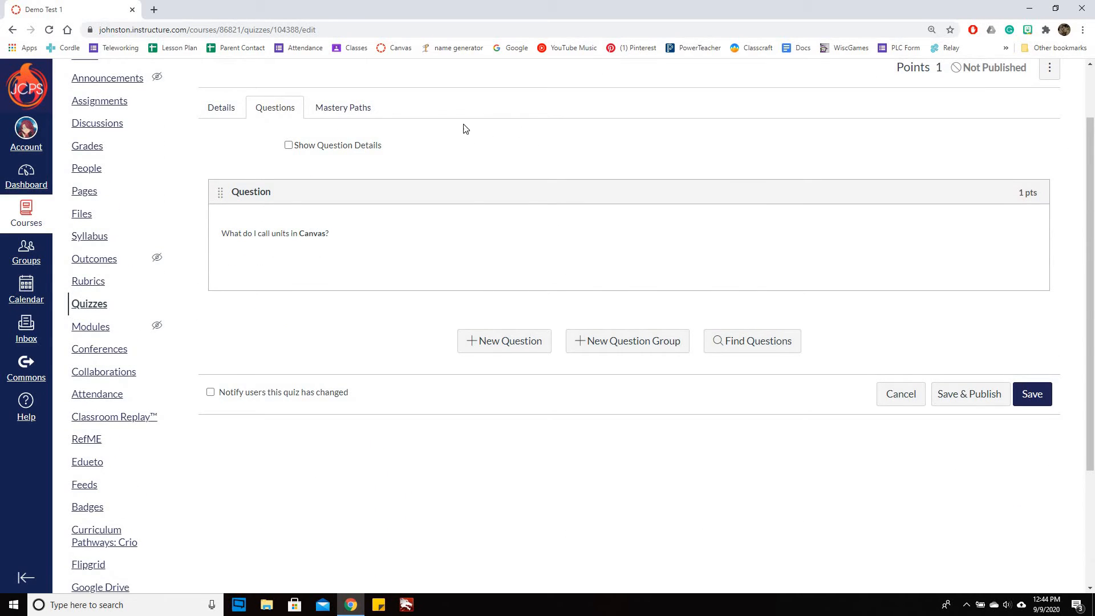
pyautogui.click(289, 145)
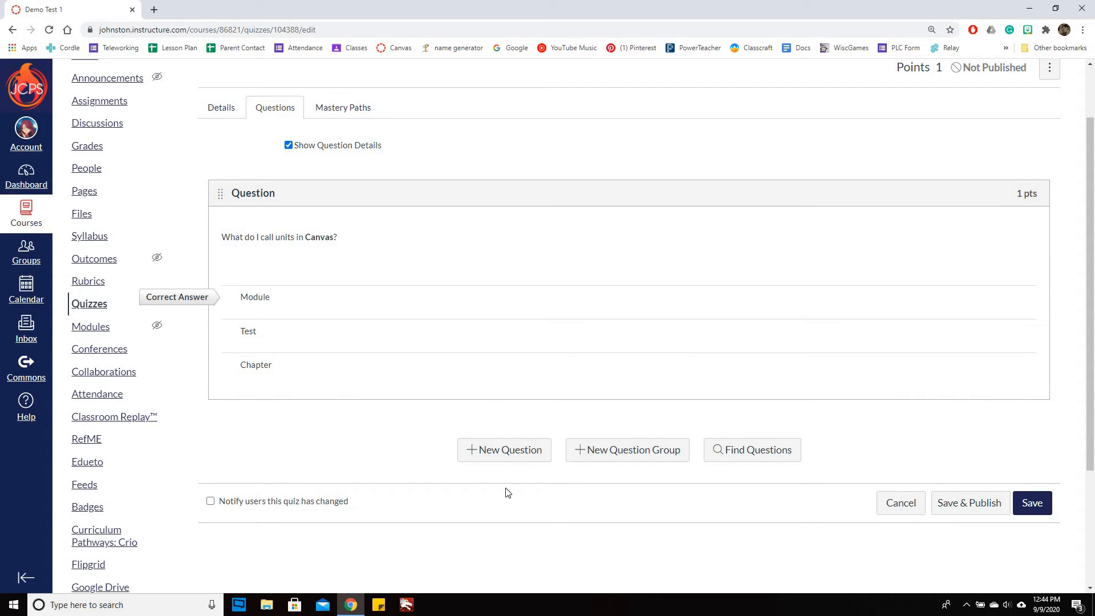
# Start a True/False question reading I call Units "Modules", and open and close the True answer's comment without entering text
pyautogui.click(506, 462)
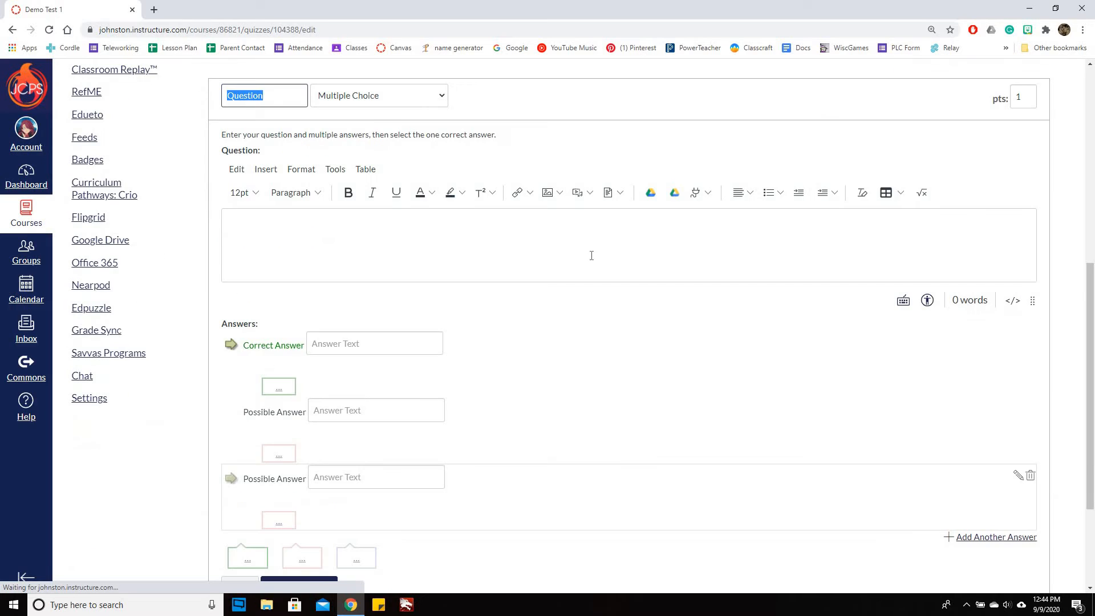
pyautogui.click(376, 98)
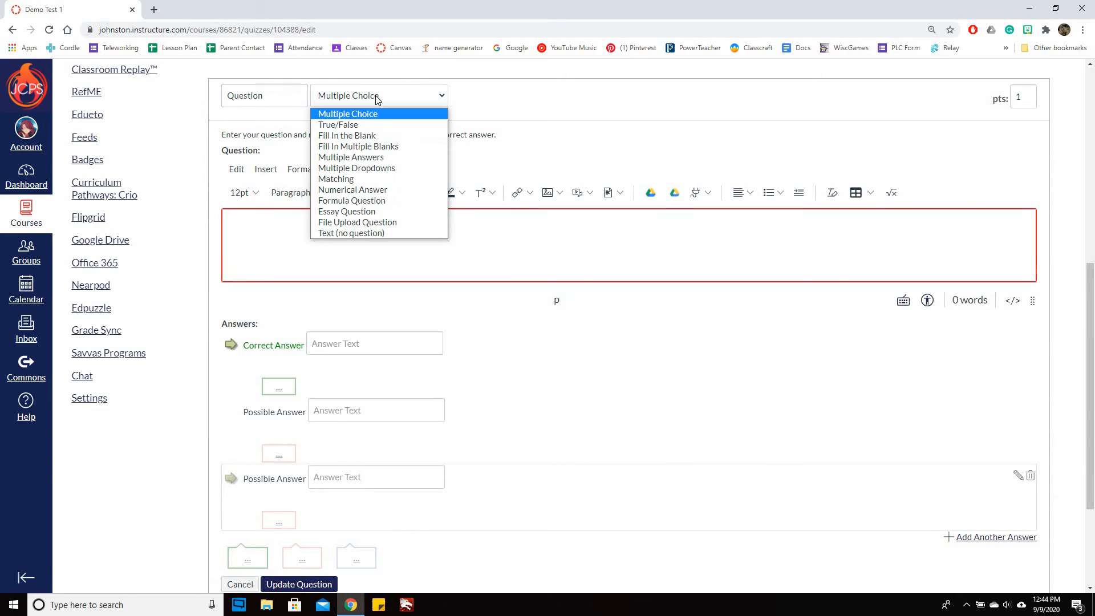
pyautogui.click(388, 125)
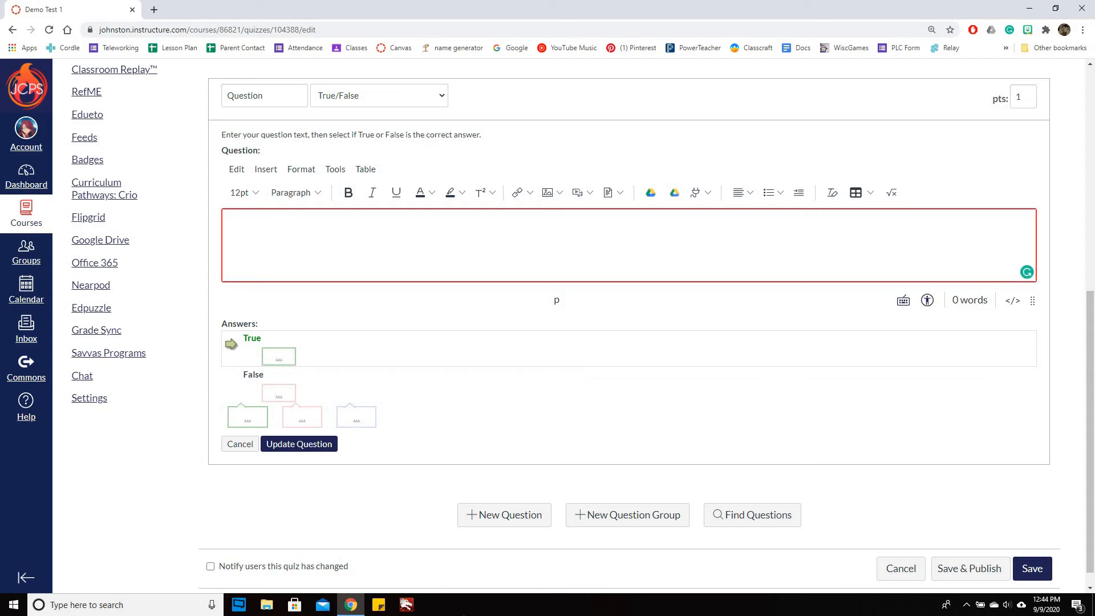
pyautogui.write('I call Units "Modules')
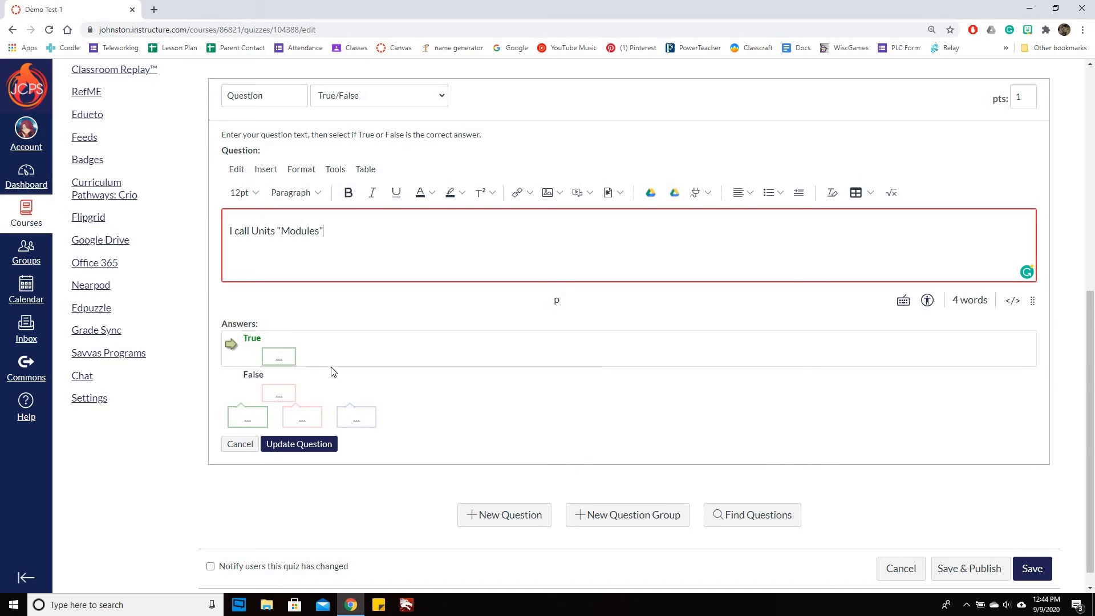
pyautogui.click(286, 359)
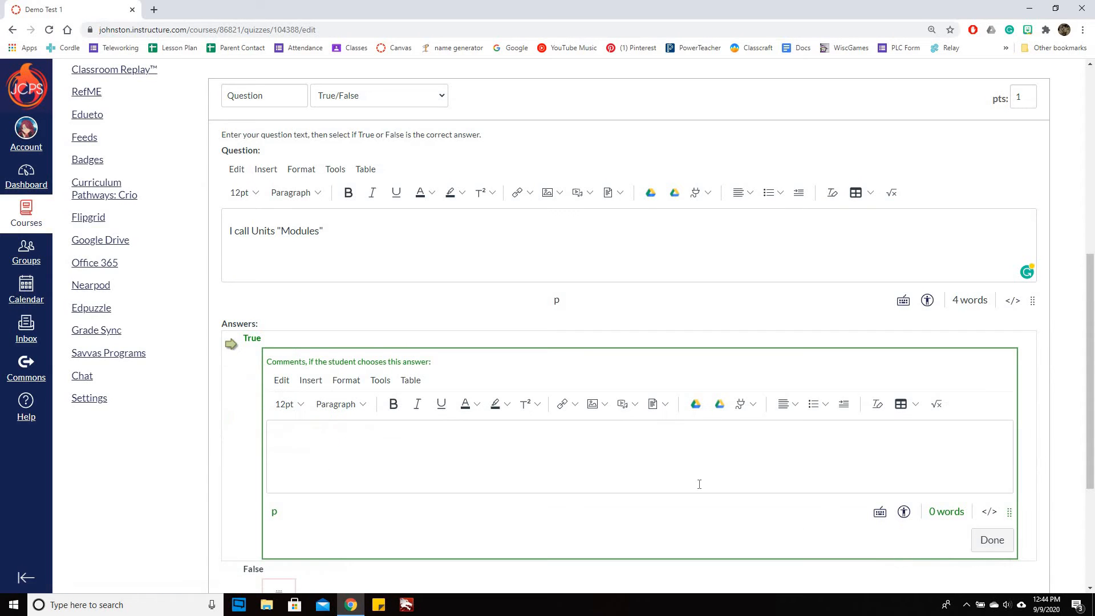
pyautogui.click(992, 540)
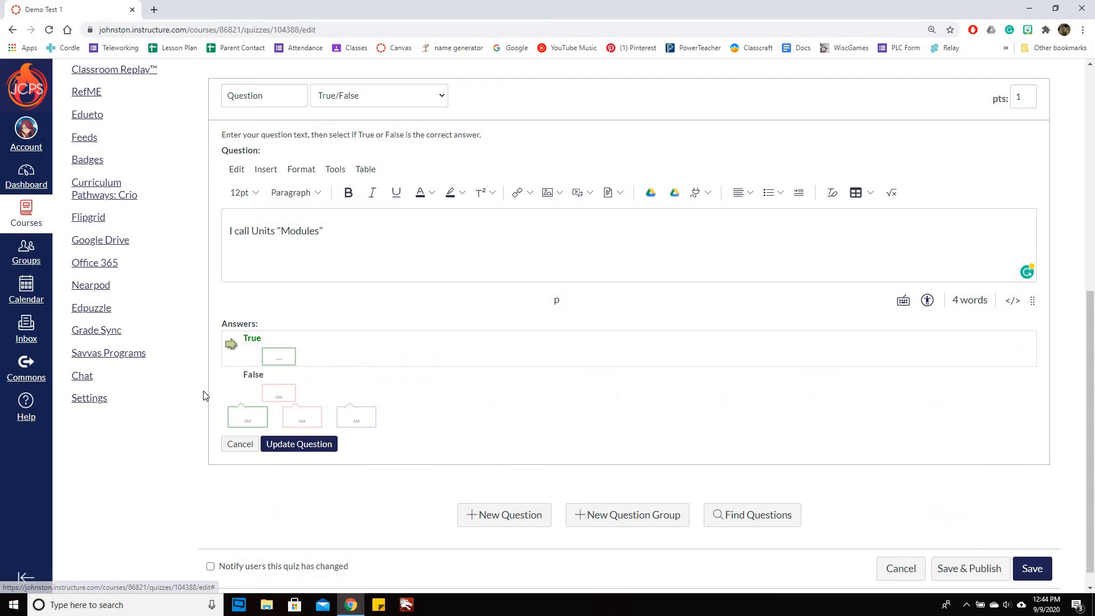
# Save the True/False question and add a new question of the Fill In Multiple Blanks type
pyautogui.click(318, 445)
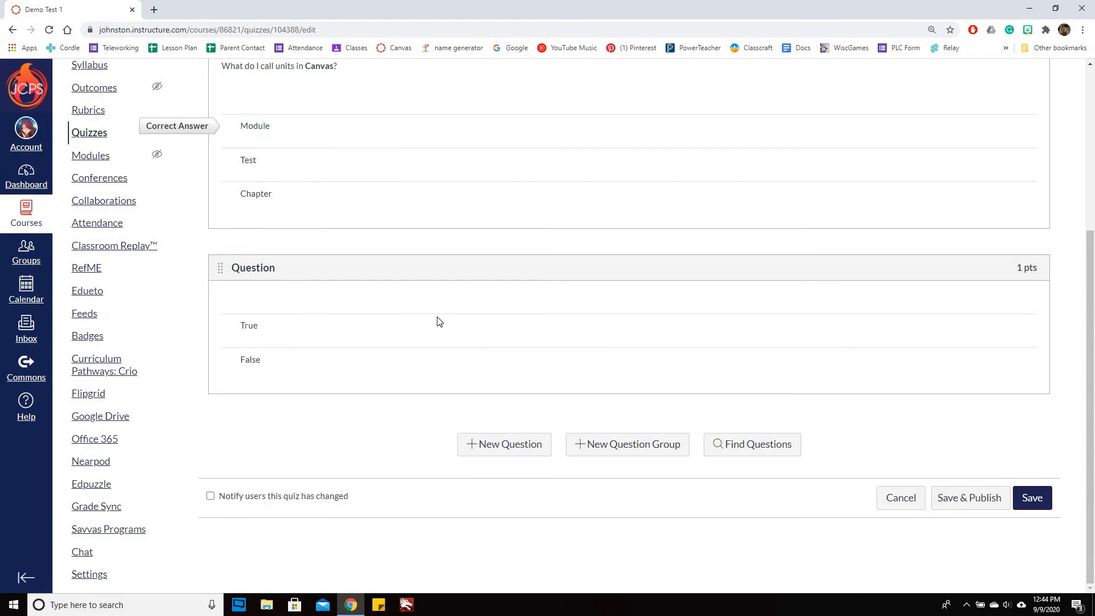
pyautogui.click(517, 478)
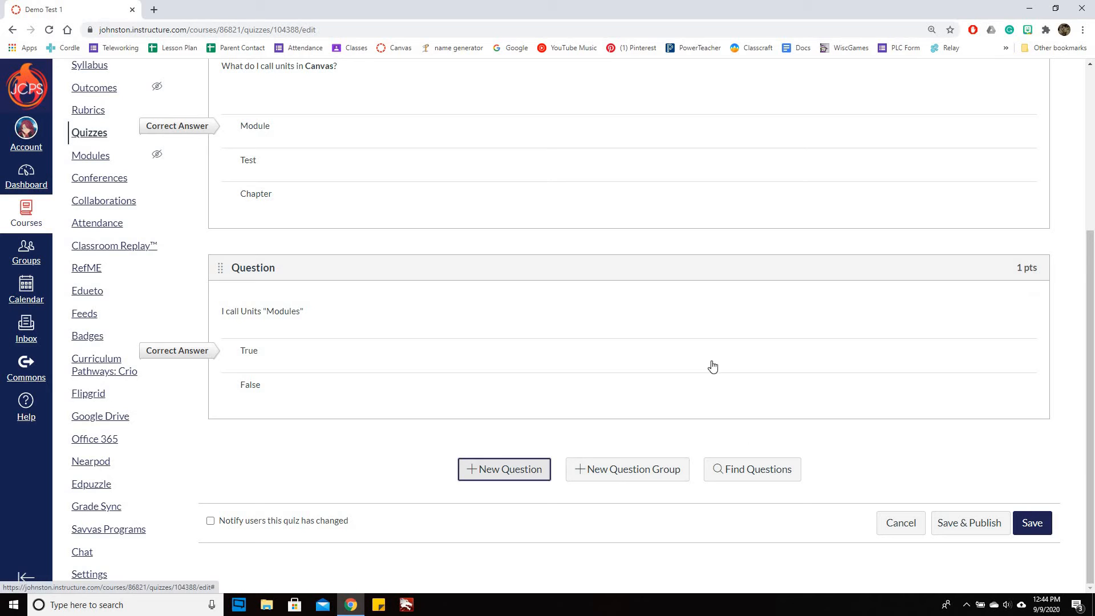
pyautogui.click(379, 262)
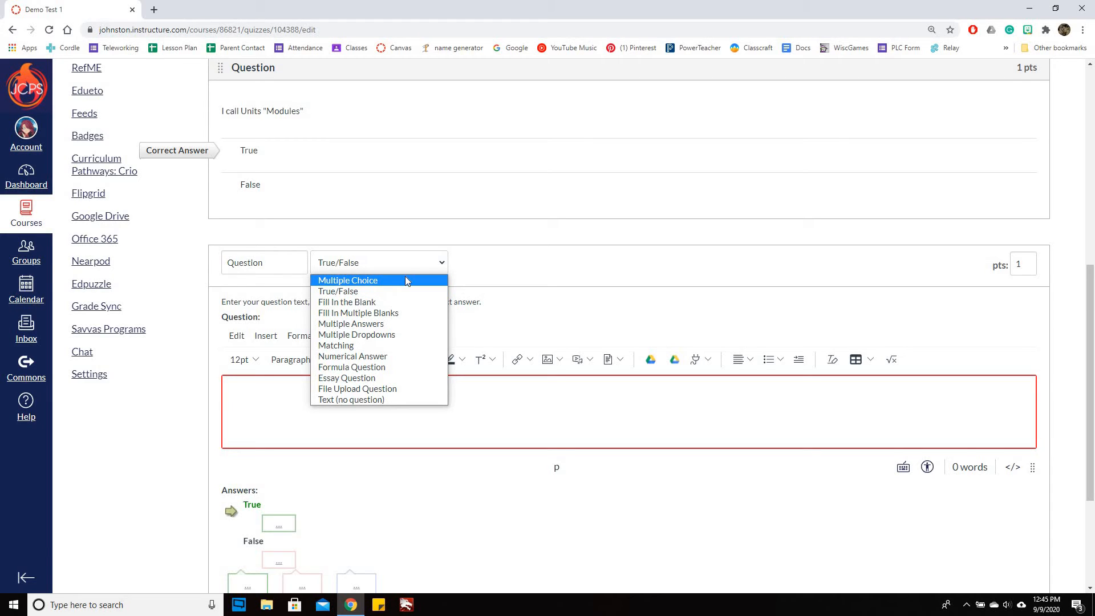
pyautogui.click(392, 313)
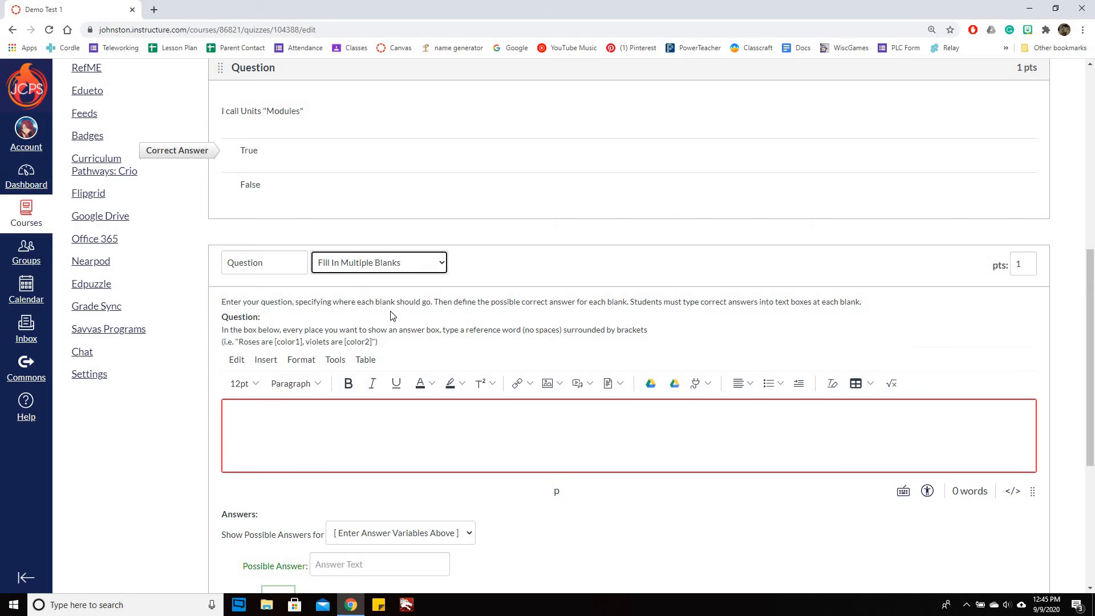
# Enter the question text "I call [1] [2] in Canvas." for the multiple-blanks question
pyautogui.scroll(-2, 392, 315)
pyautogui.click(355, 320)
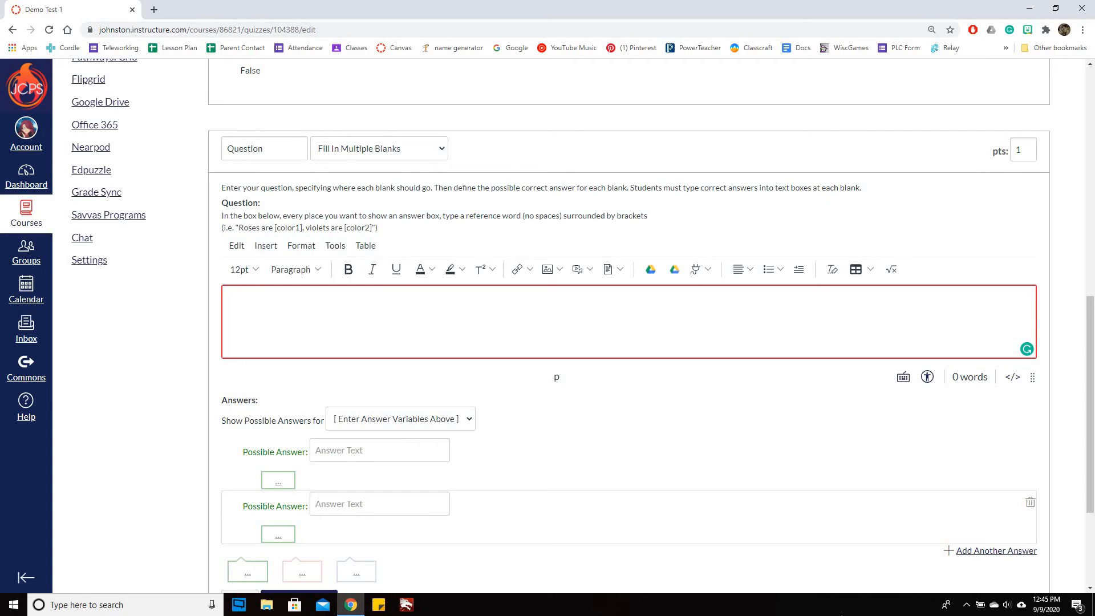
pyautogui.write('I')
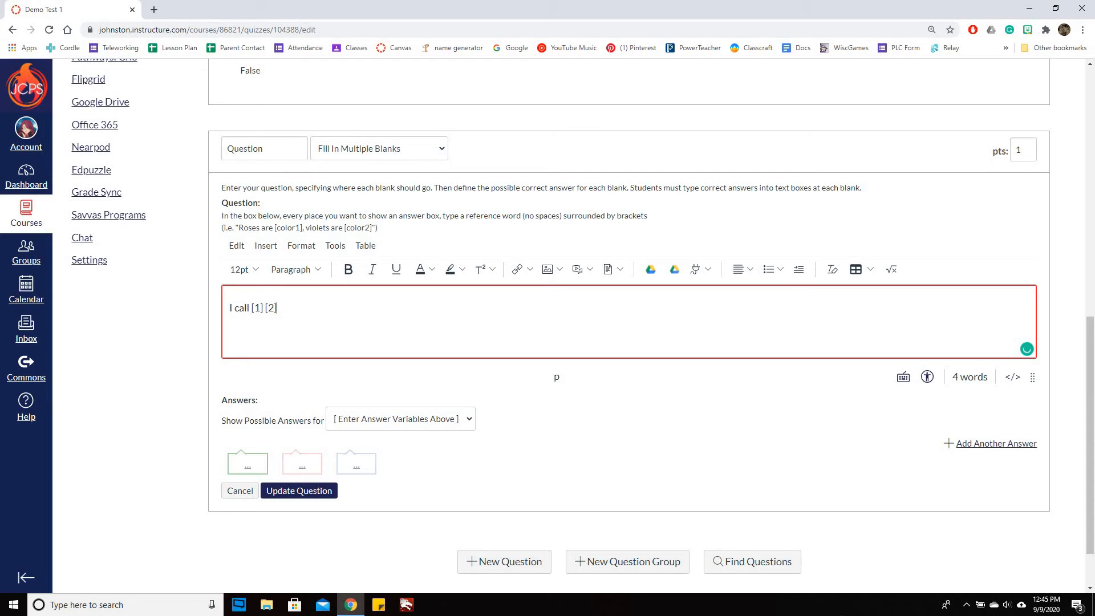
pyautogui.write('Canvas.')
# Set Units as the possible answer for blank 1 and delete the empty answer below it
pyautogui.click(432, 423)
pyautogui.click(337, 436)
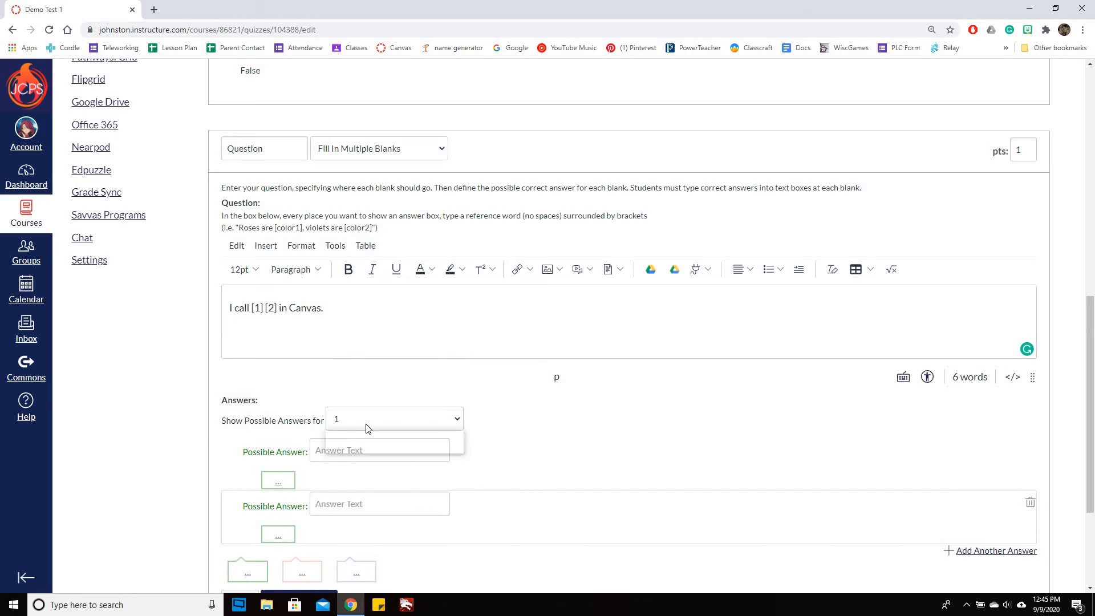
pyautogui.scroll(-2, 409, 347)
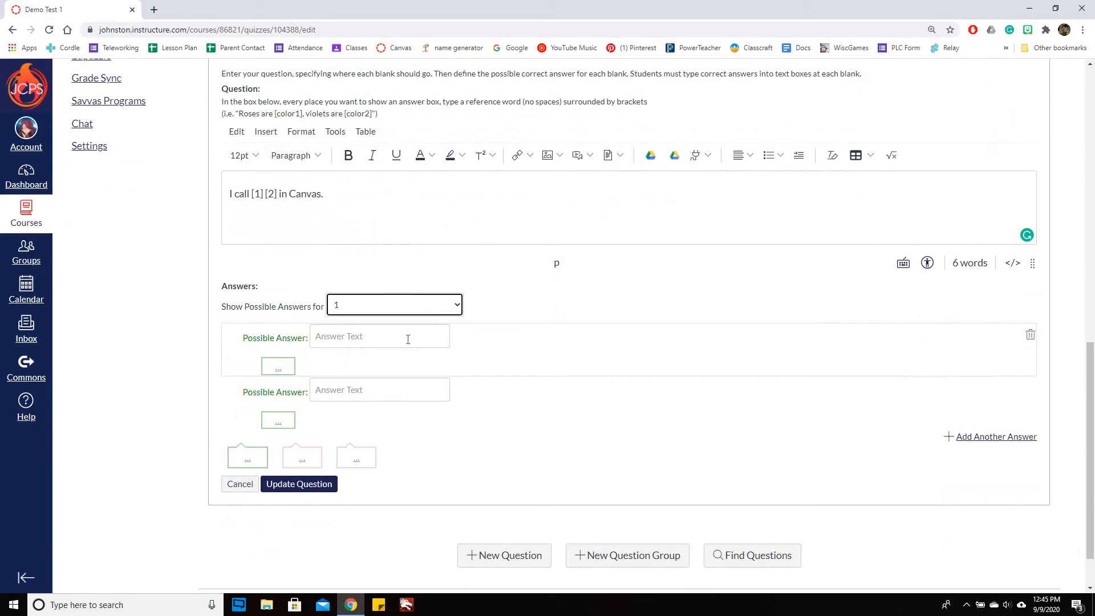
pyautogui.click(394, 337)
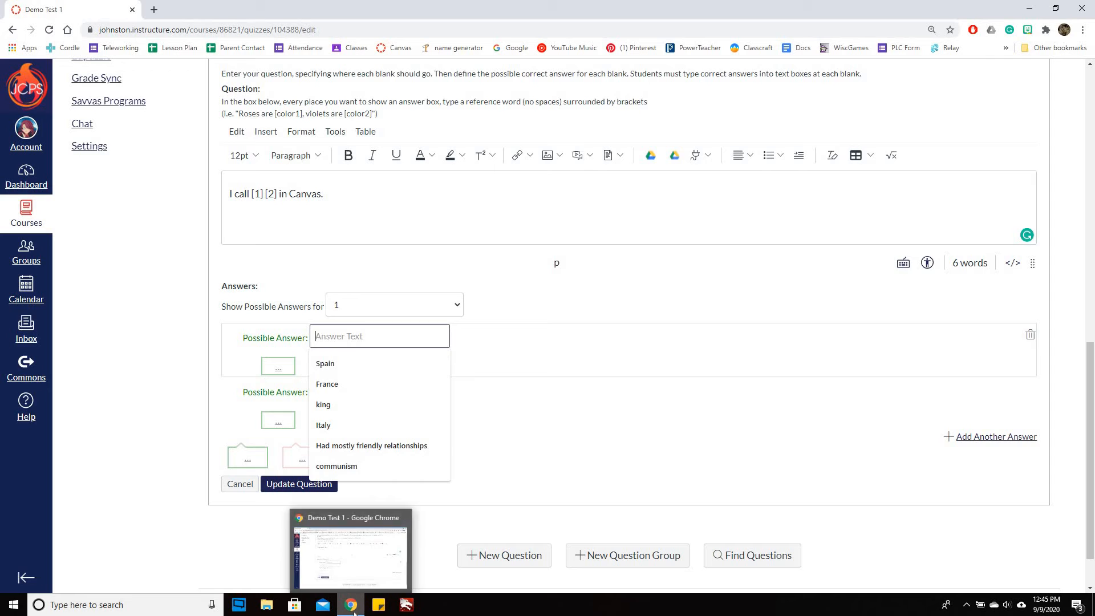
pyautogui.write('Units')
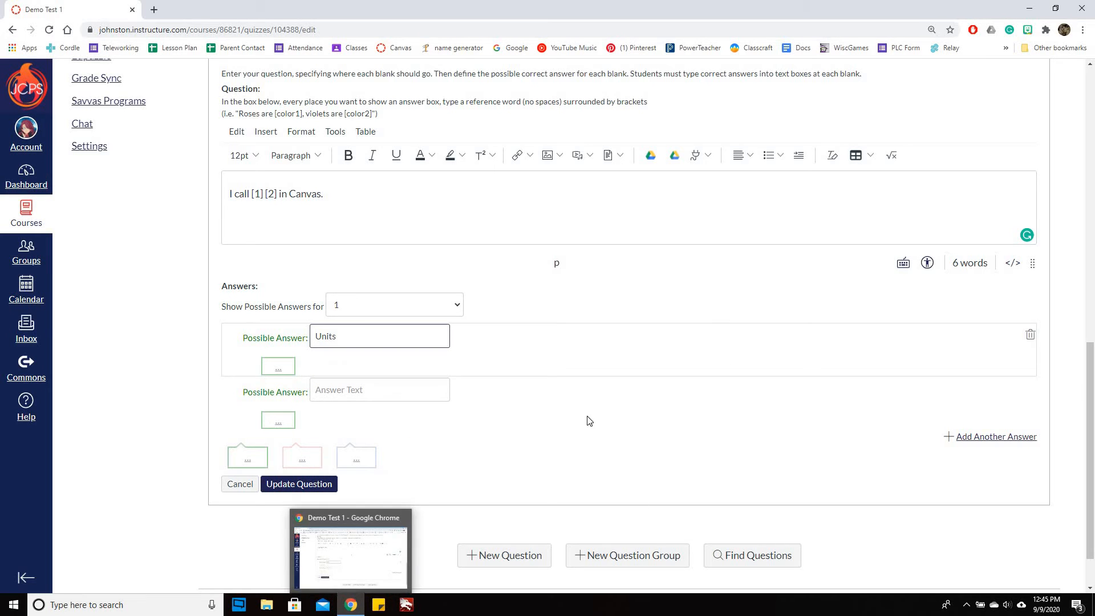
pyautogui.click(1030, 390)
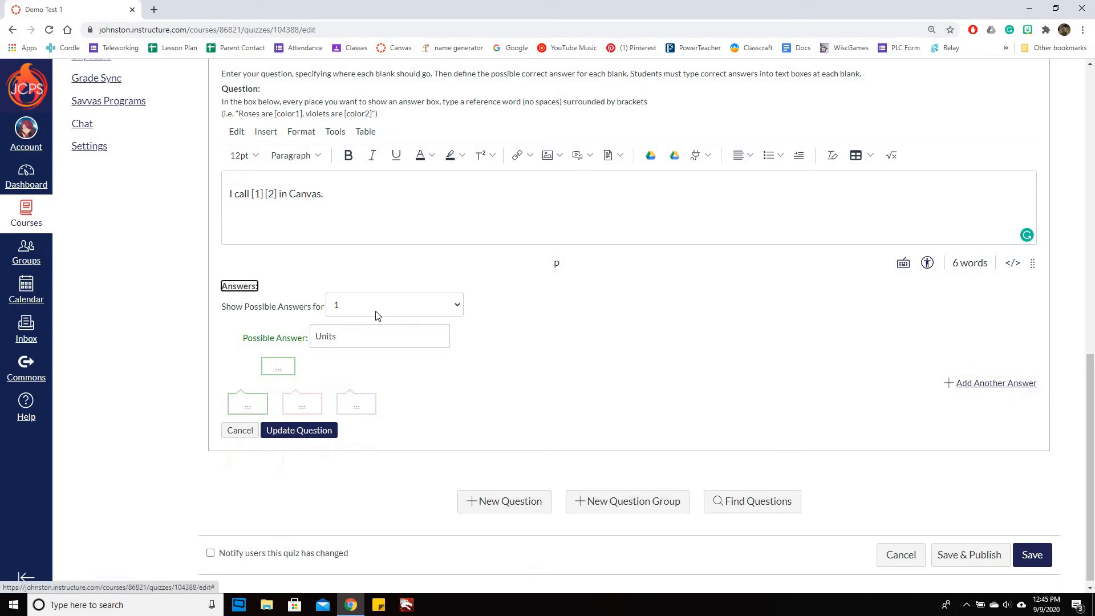
# Set Modules as the possible answer for blank 2 and delete the empty answer below it
pyautogui.click(376, 314)
pyautogui.click(375, 334)
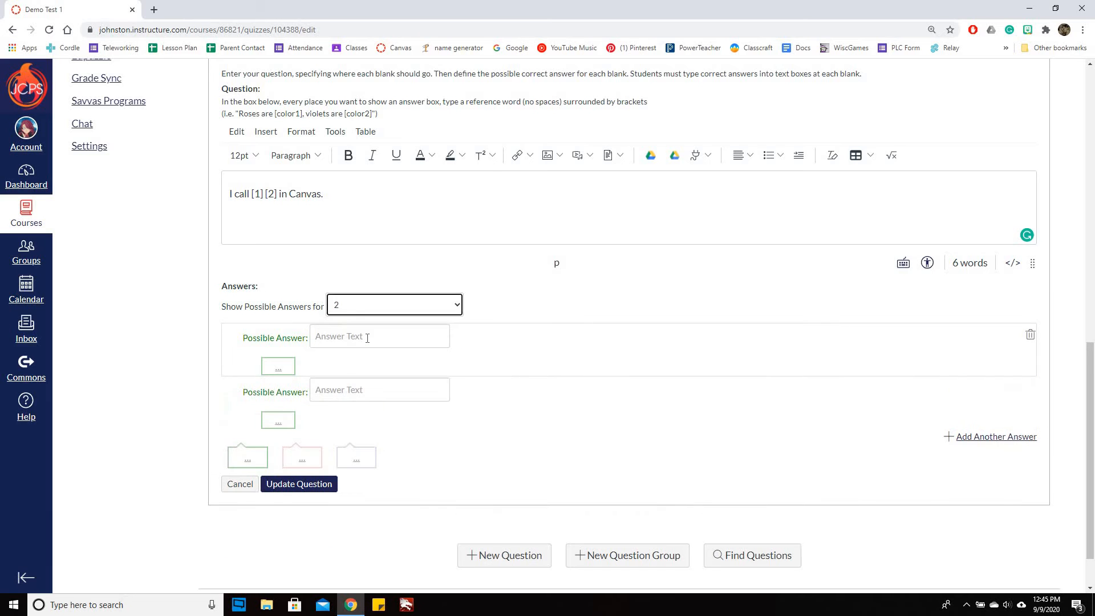
pyautogui.click(428, 336)
pyautogui.write('Mod')
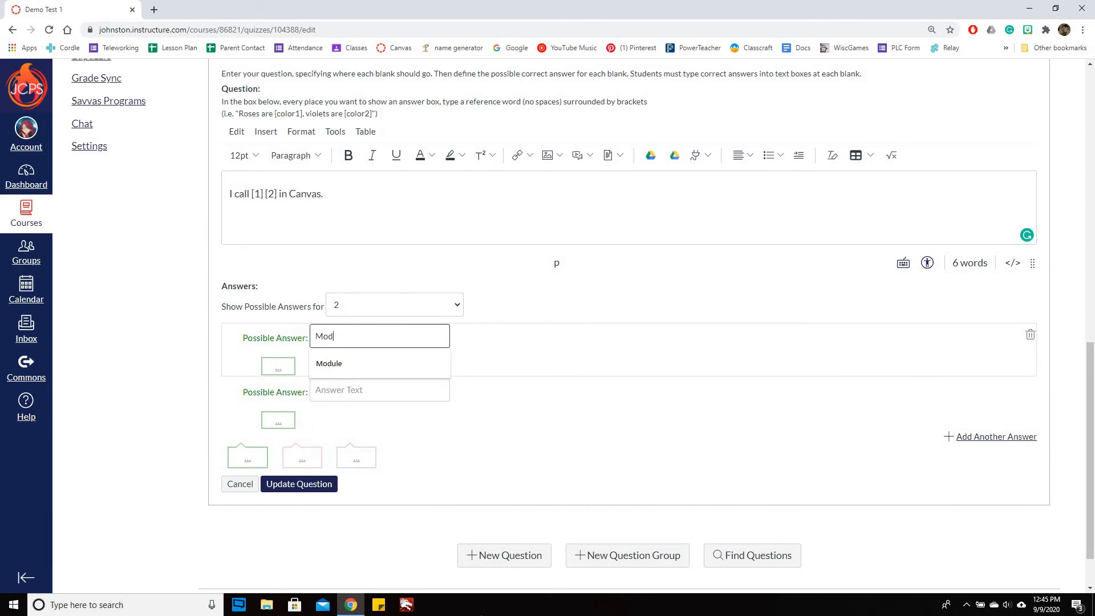
pyautogui.write('ules')
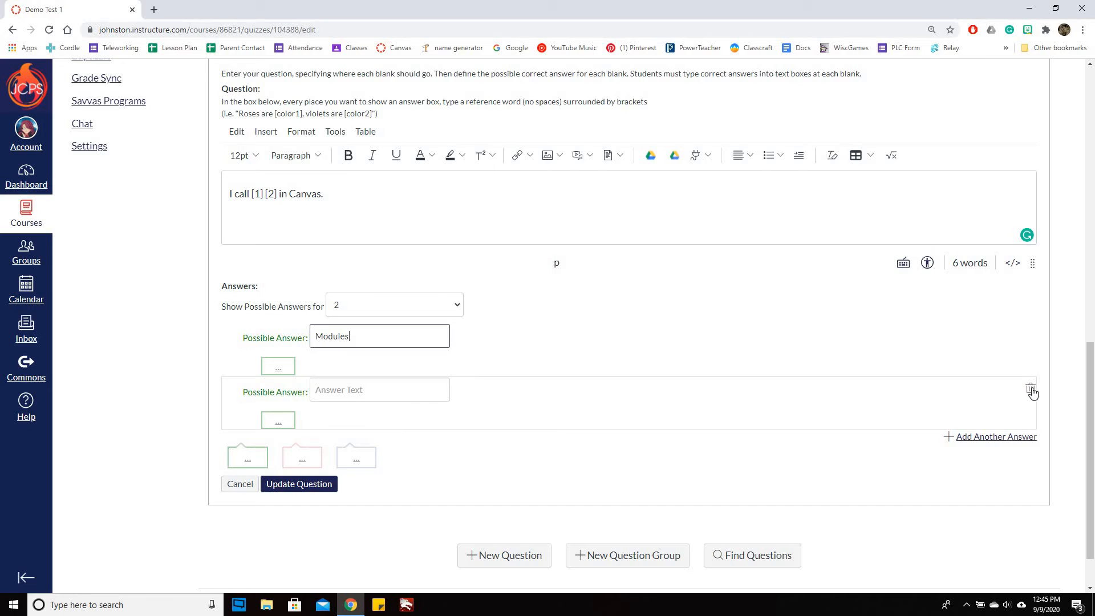
pyautogui.click(1030, 390)
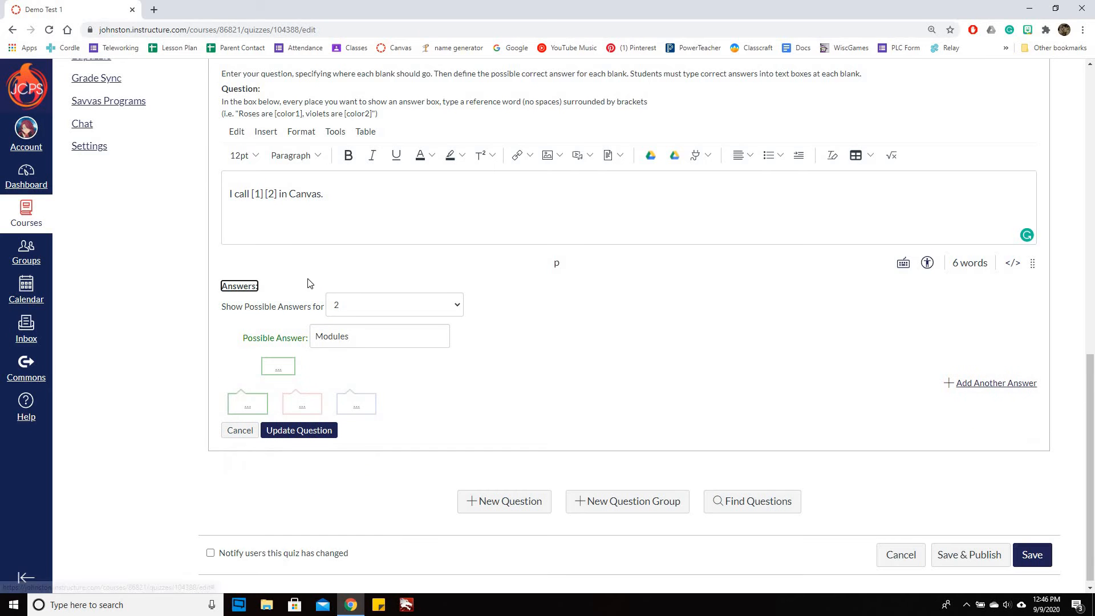
# Add Module as another possible answer for blank 2 and save the question
pyautogui.doubleClick(341, 337)
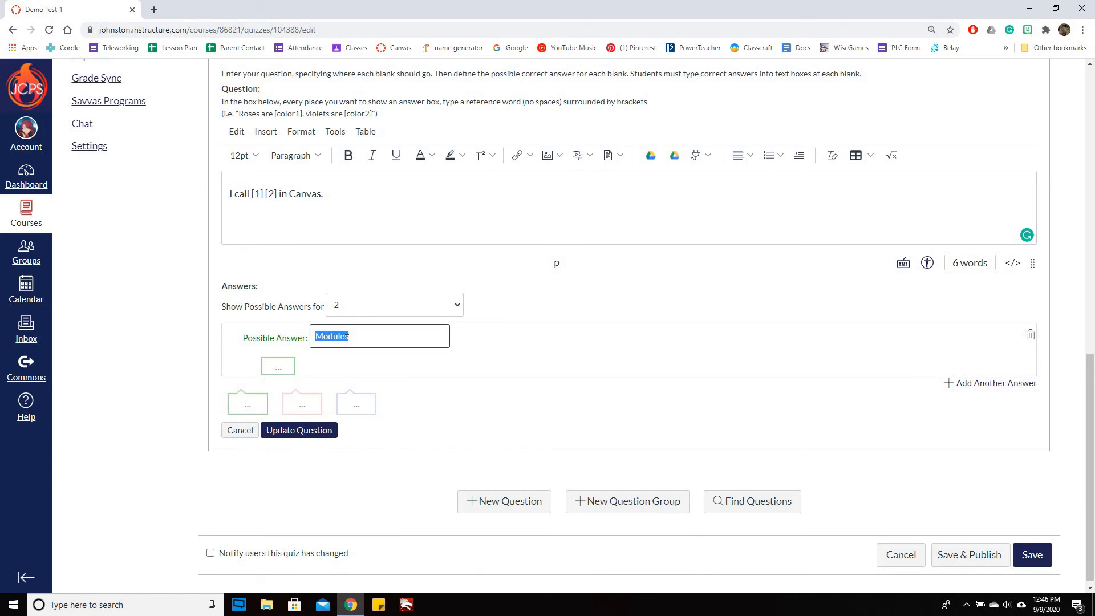
pyautogui.click(379, 336)
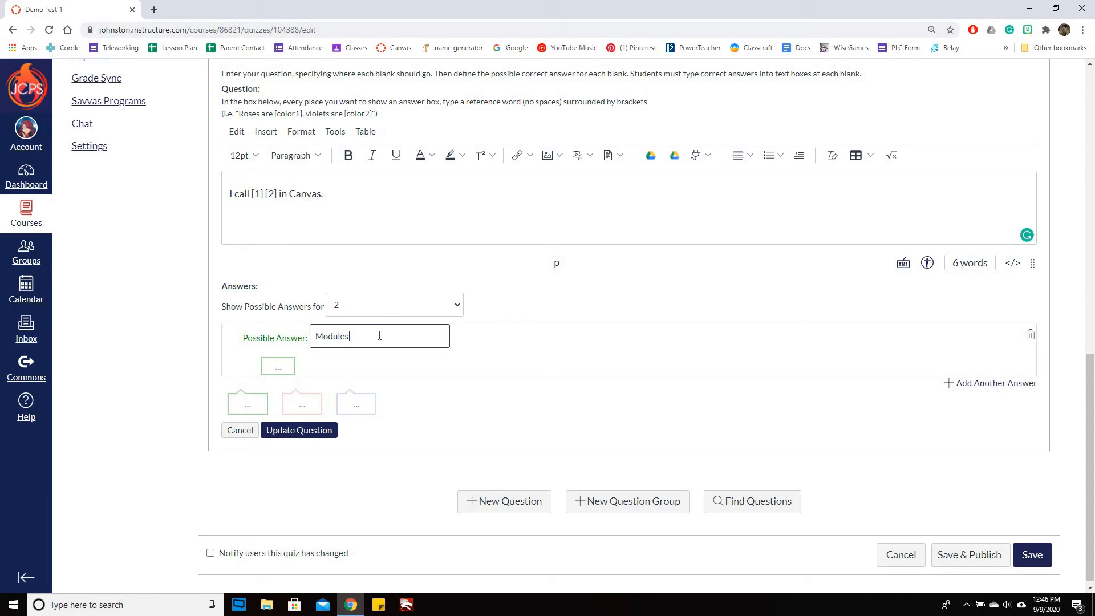
pyautogui.click(969, 383)
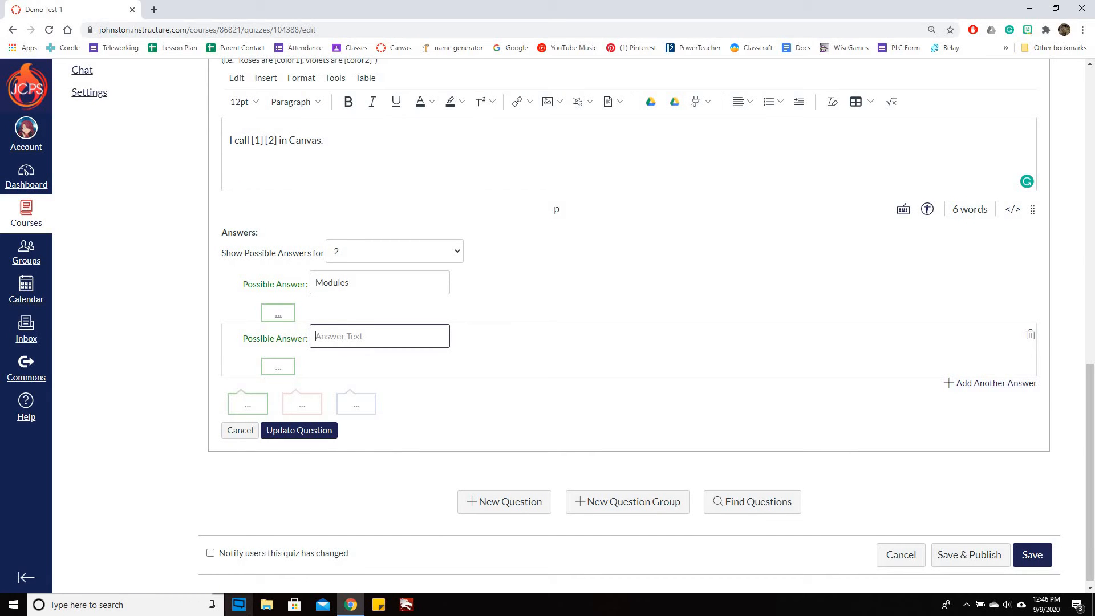
pyautogui.write('Module')
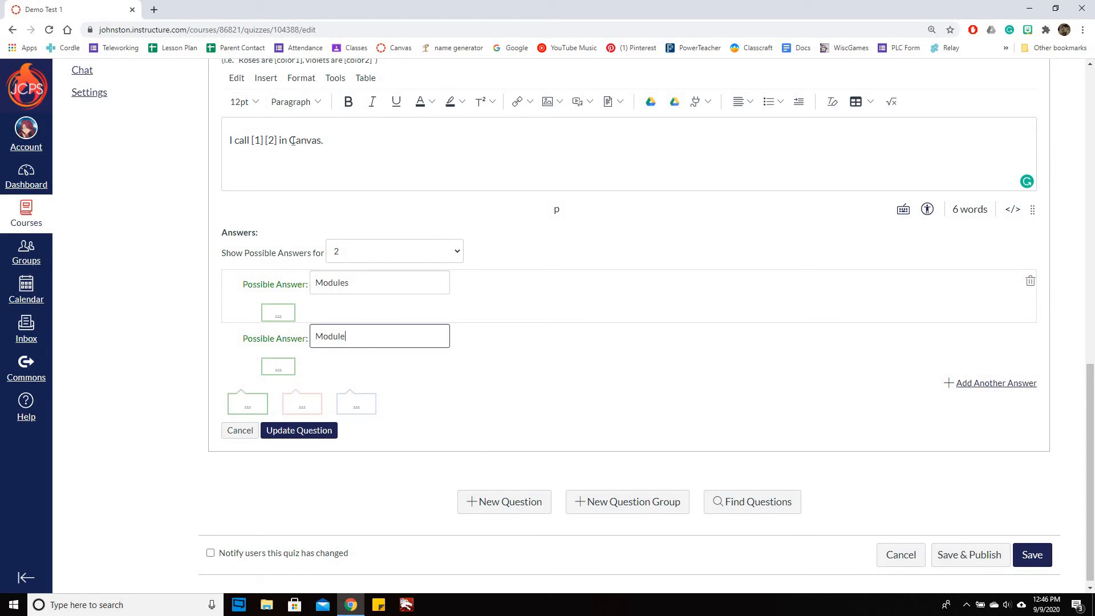
pyautogui.click(312, 432)
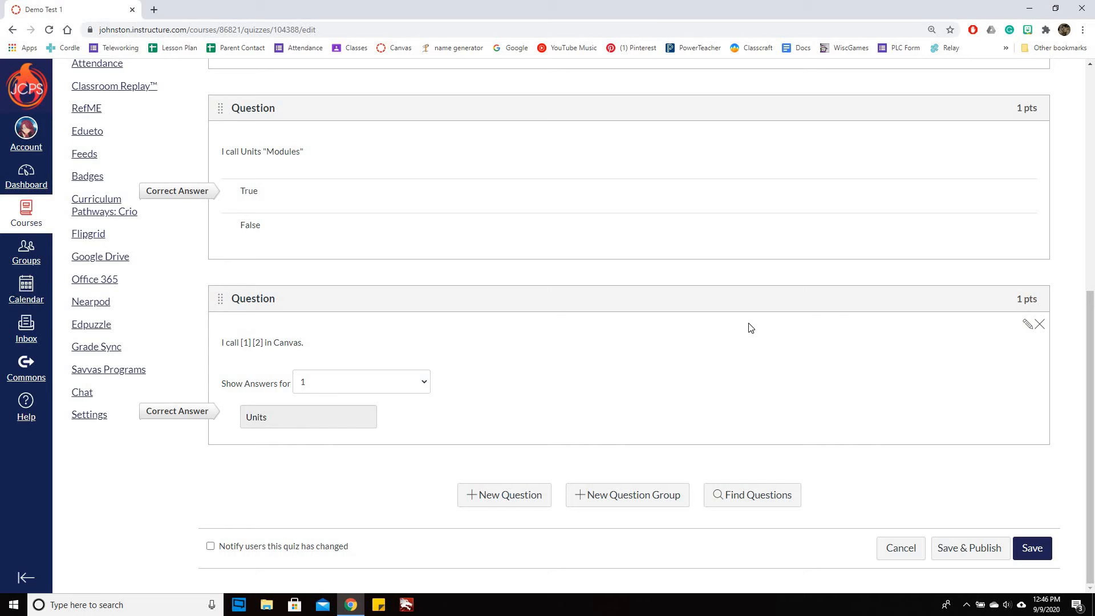
# Look over the quiz's details and its list of questions, and save the quiz
pyautogui.scroll(8, 837, 308)
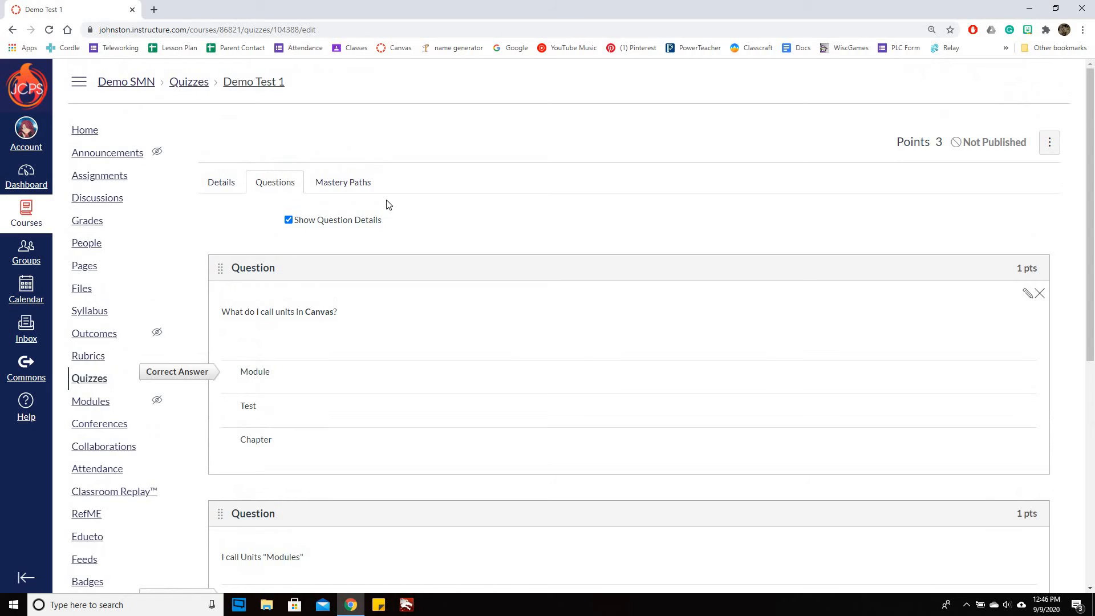
pyautogui.click(221, 183)
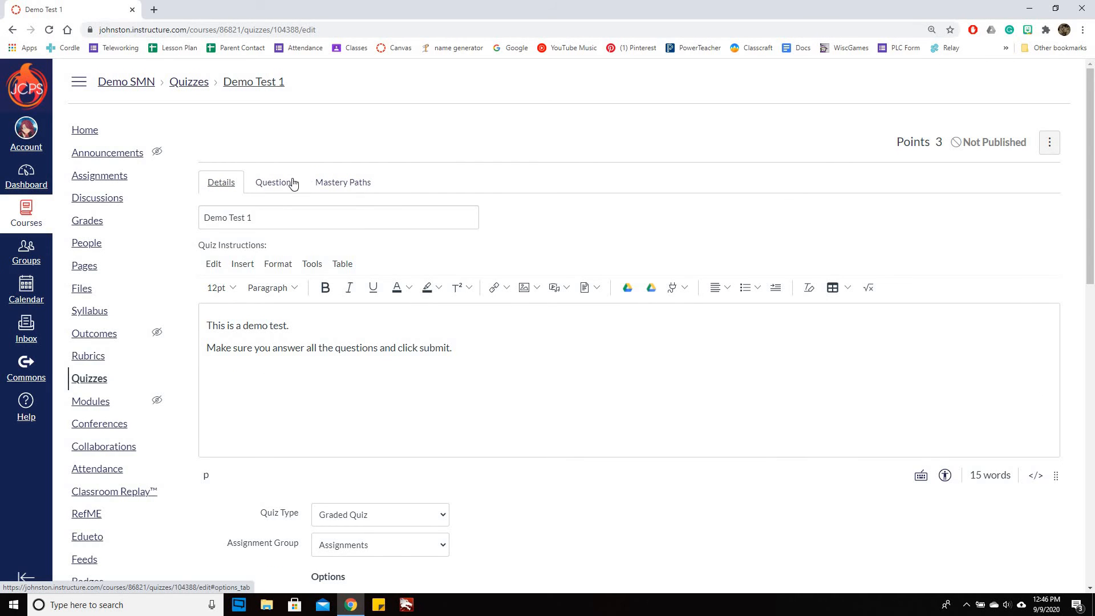
pyautogui.click(275, 182)
pyautogui.scroll(-5, 770, 294)
pyautogui.scroll(-2, 770, 293)
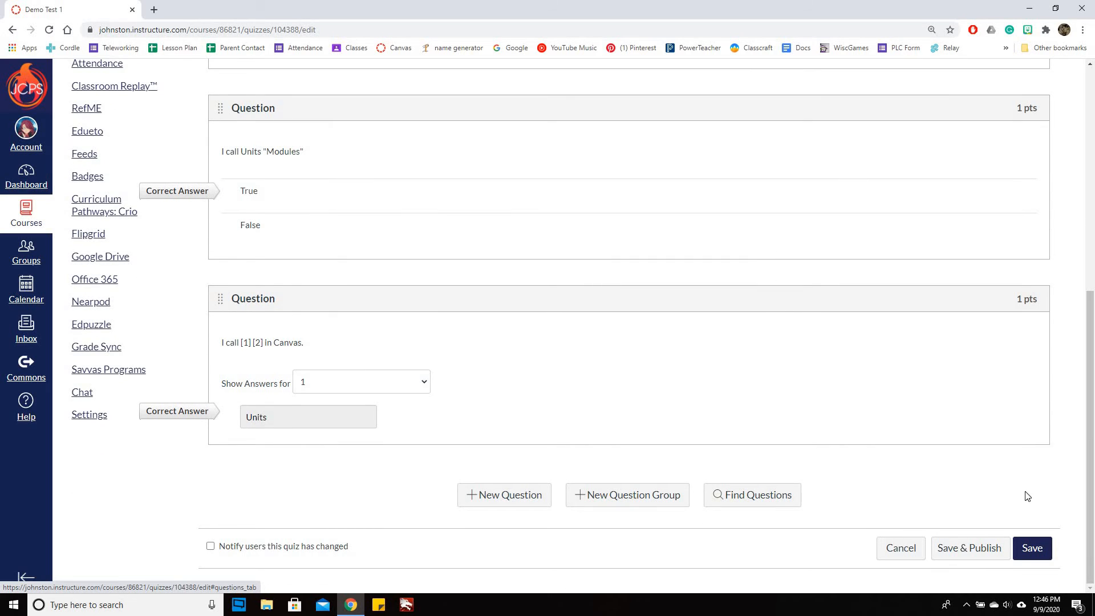
pyautogui.click(1038, 550)
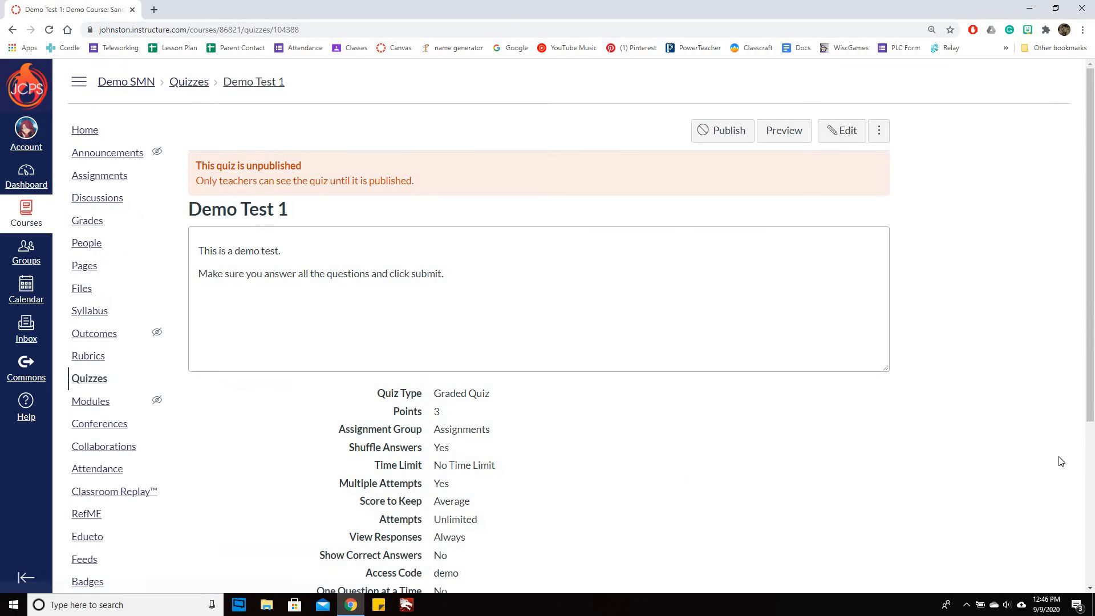
# Preview the quiz as a student and choose Module as the answer to Question 1
pyautogui.click(785, 140)
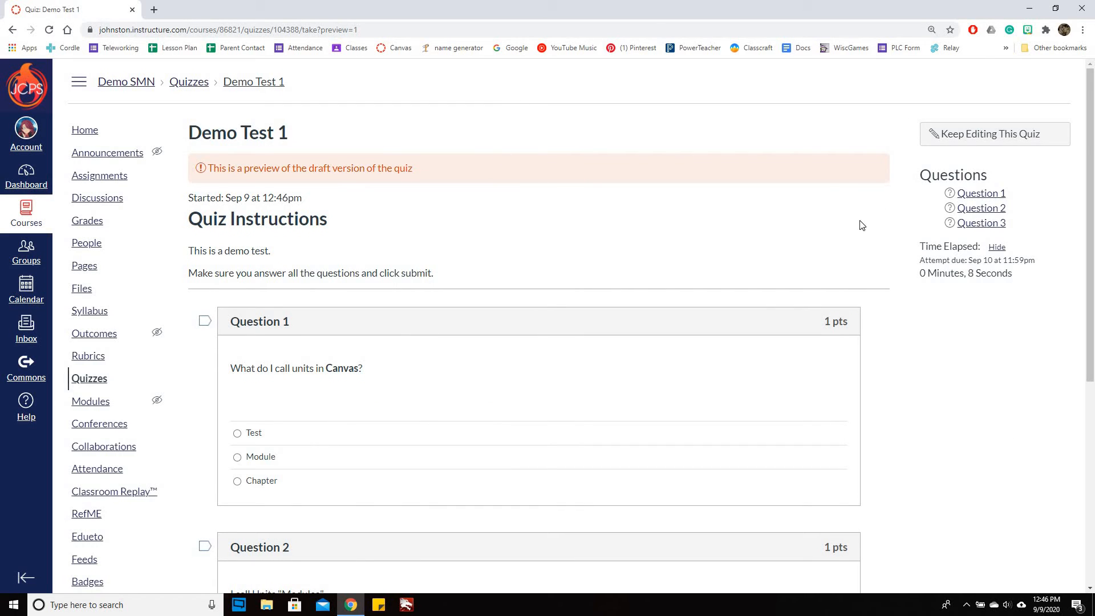
pyautogui.scroll(-3, 843, 259)
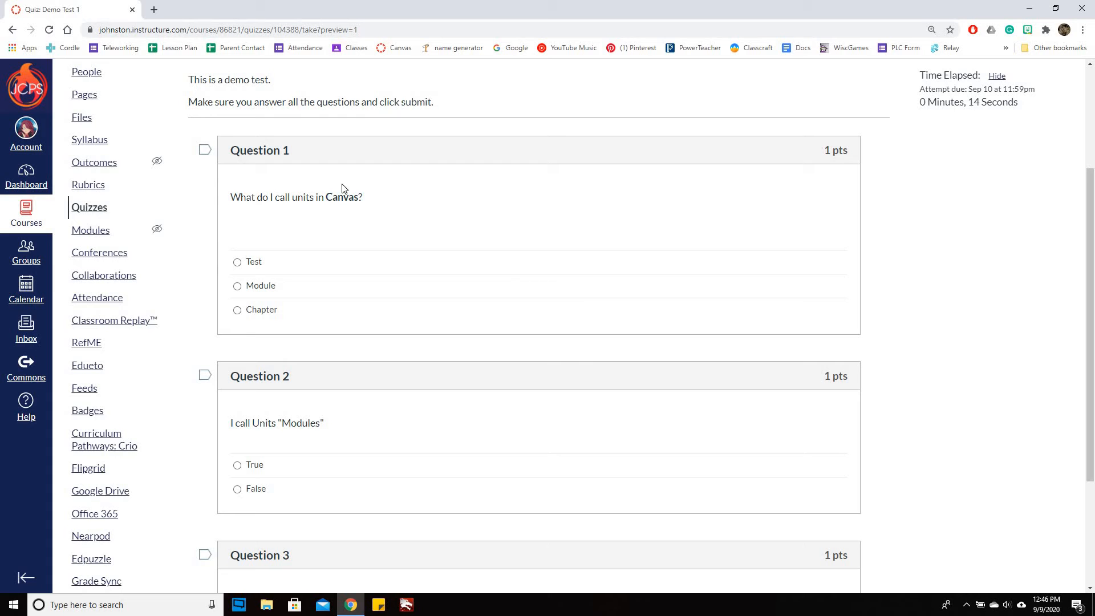
pyautogui.click(263, 290)
pyautogui.scroll(-3, 876, 314)
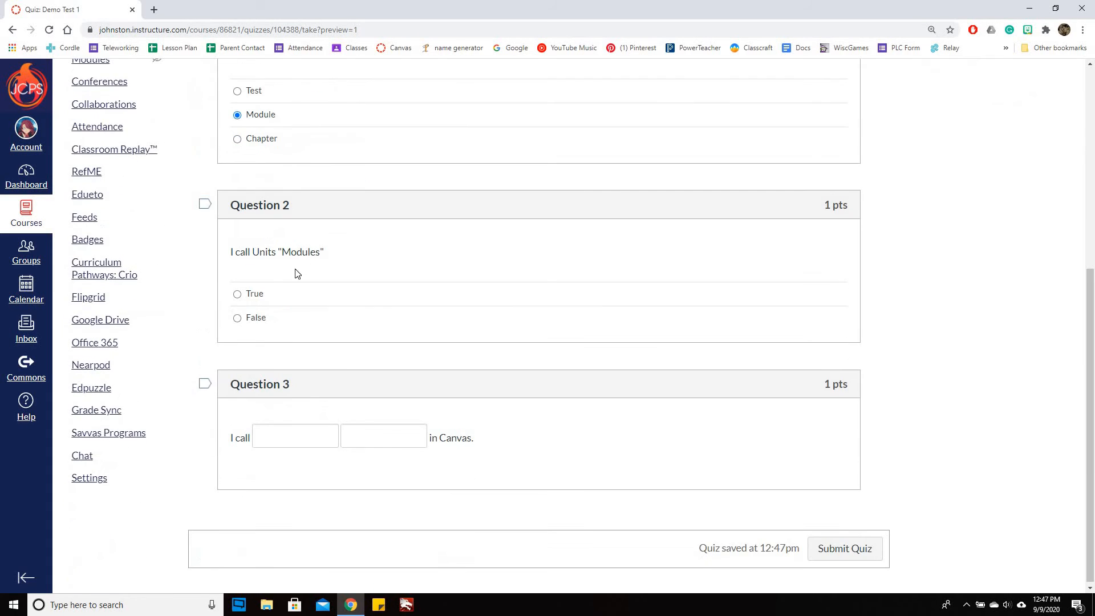
# Answer Question 2 with True and fill the blanks of Question 3 with units and modules
pyautogui.scroll(-1, 362, 446)
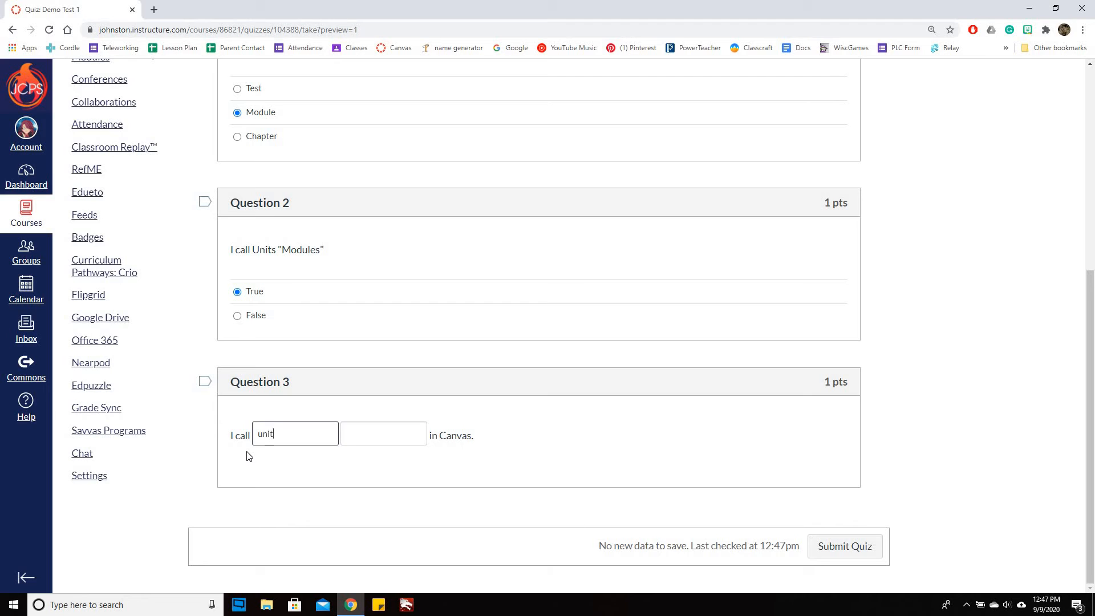
pyautogui.write('s')
pyautogui.press('Tab')
pyautogui.write('modules')
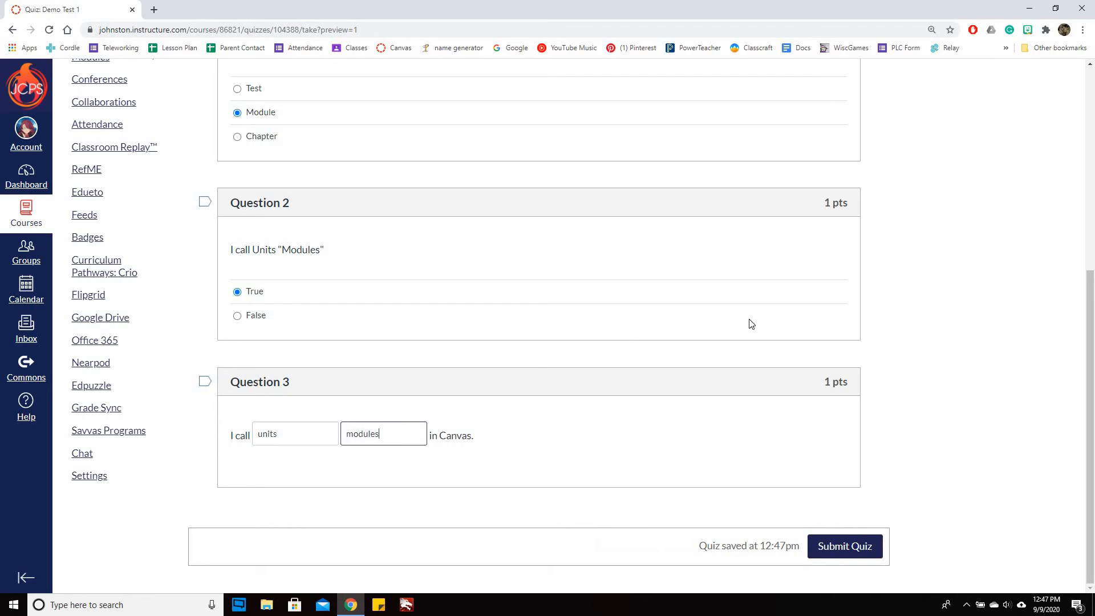
# Submit the previewed quiz and review the score and the marked responses
pyautogui.click(870, 554)
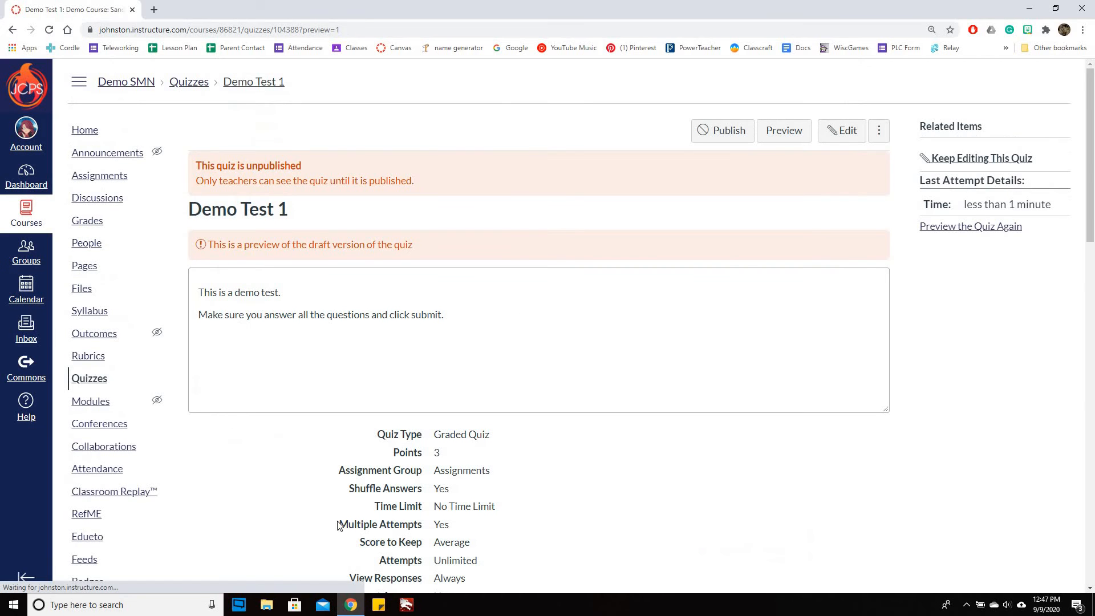
pyautogui.scroll(-13, 1000, 399)
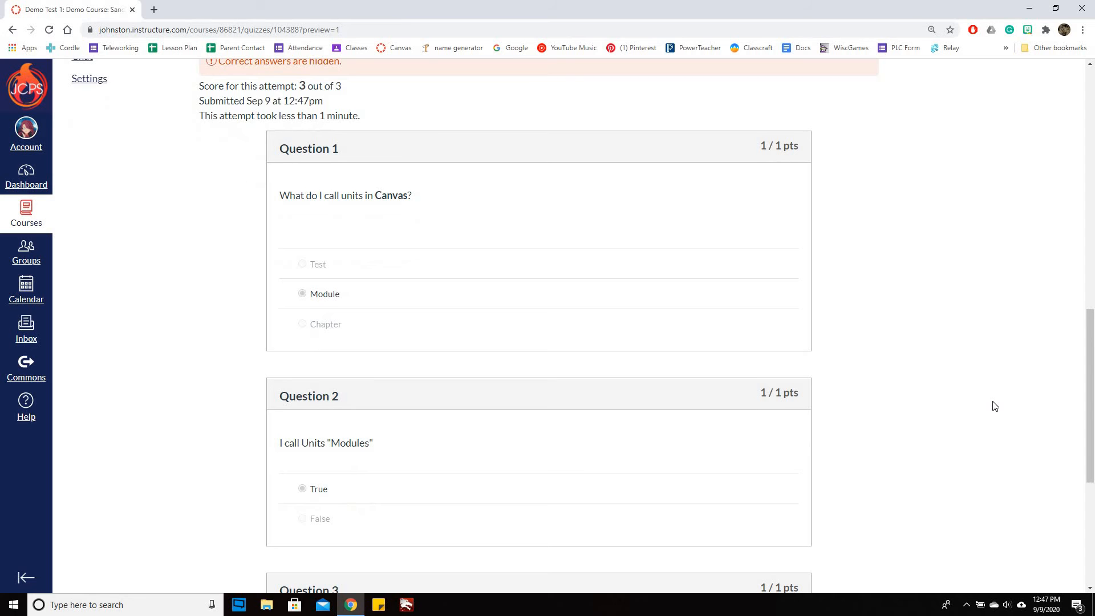
pyautogui.scroll(-5, 996, 406)
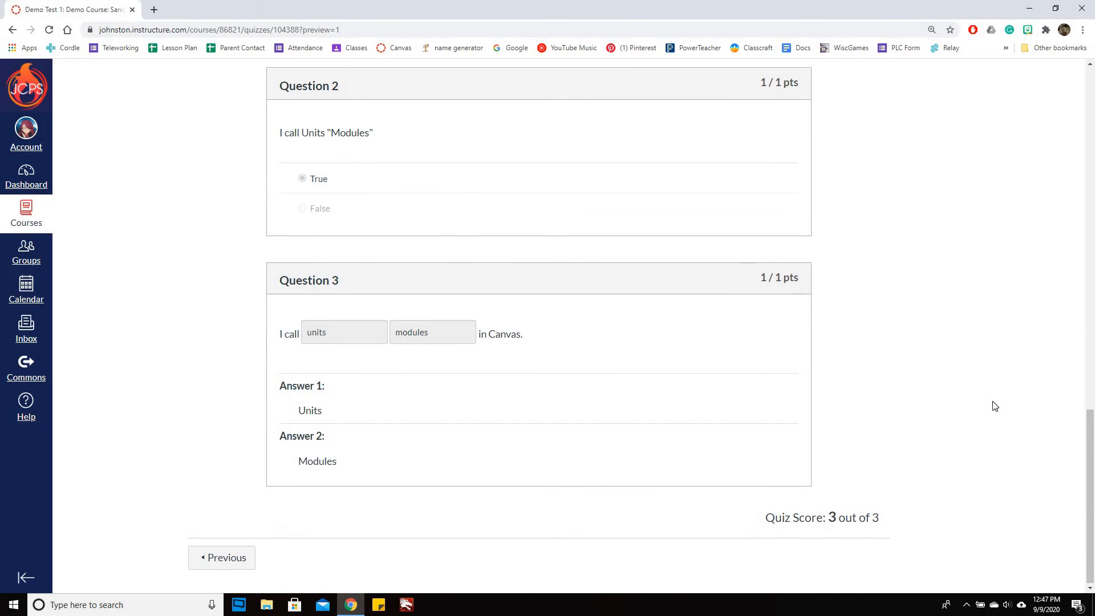
pyautogui.scroll(15, 995, 406)
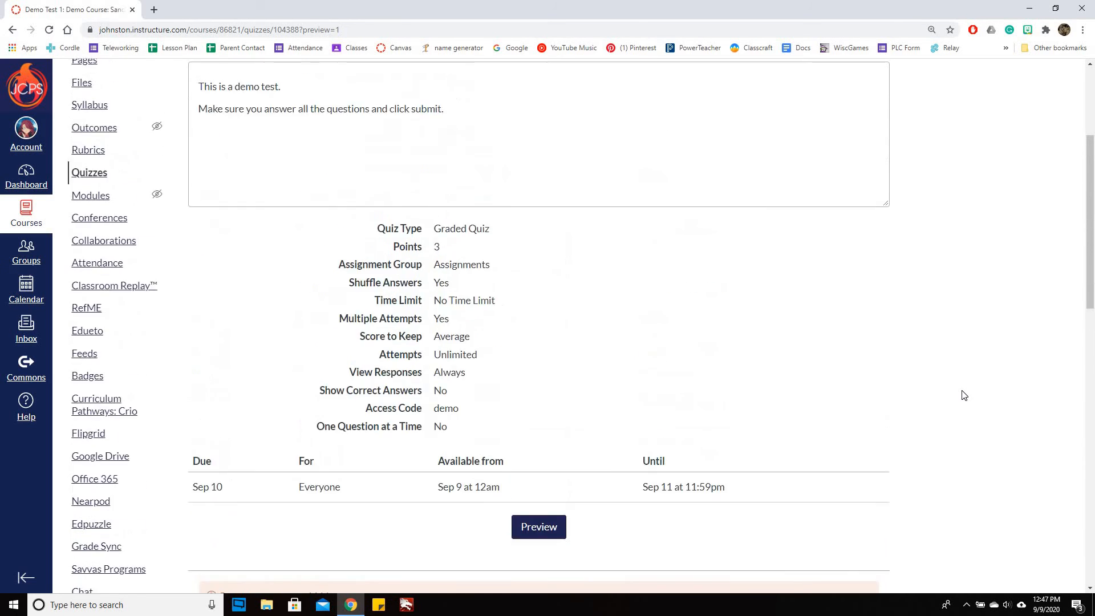
pyautogui.scroll(4, 964, 395)
# Reopen the quiz for editing and let students see the correct answers
pyautogui.click(842, 130)
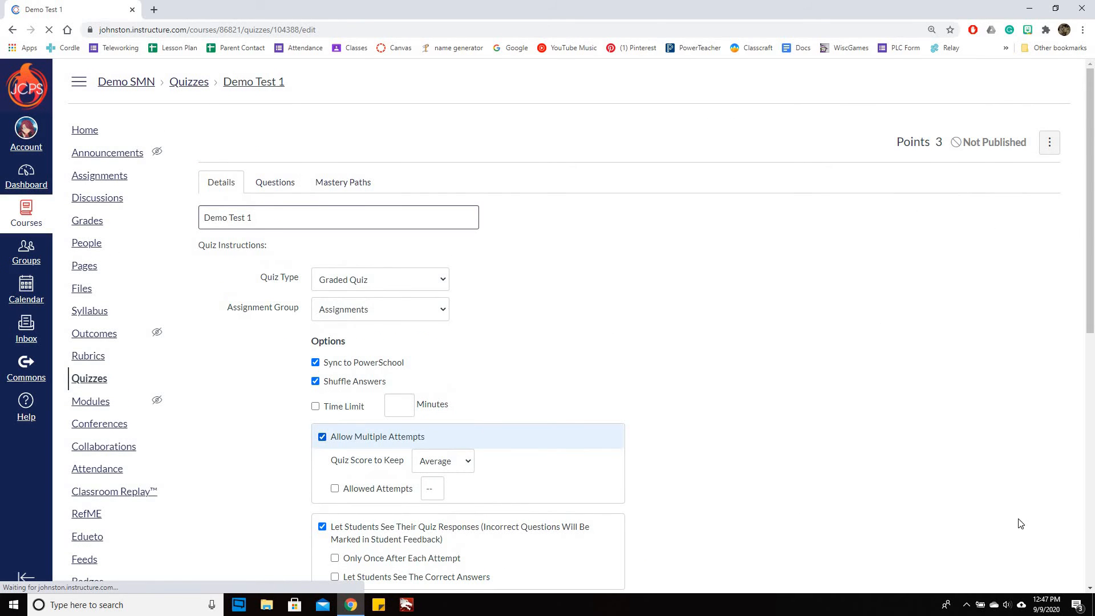
pyautogui.scroll(-3, 766, 482)
pyautogui.scroll(-2, 765, 482)
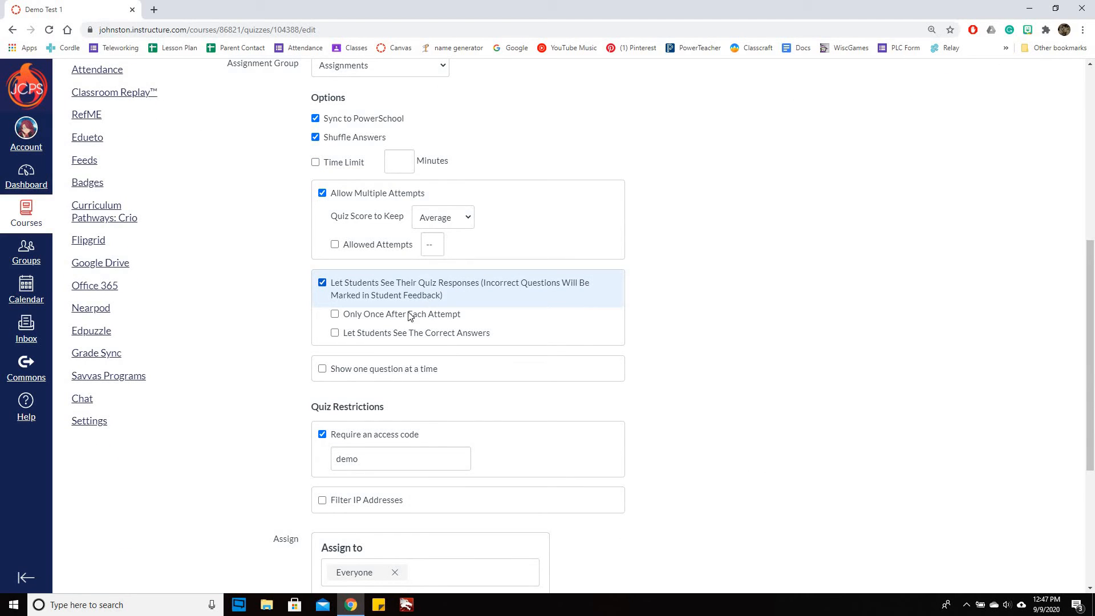
pyautogui.click(334, 333)
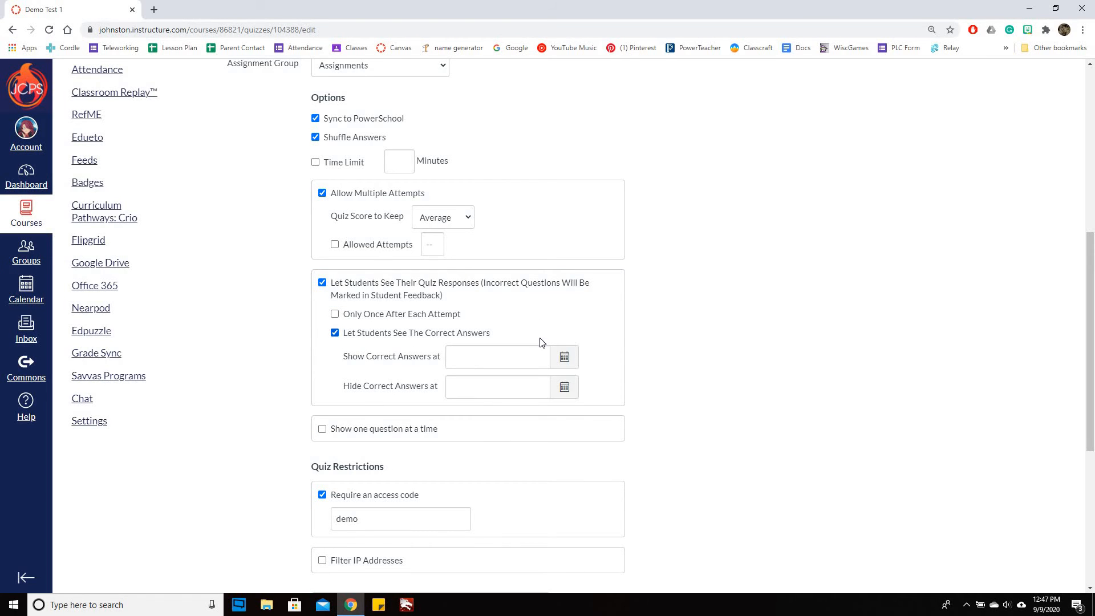
# Save the quiz with its changed settings and preview it as a student
pyautogui.scroll(-5, 850, 425)
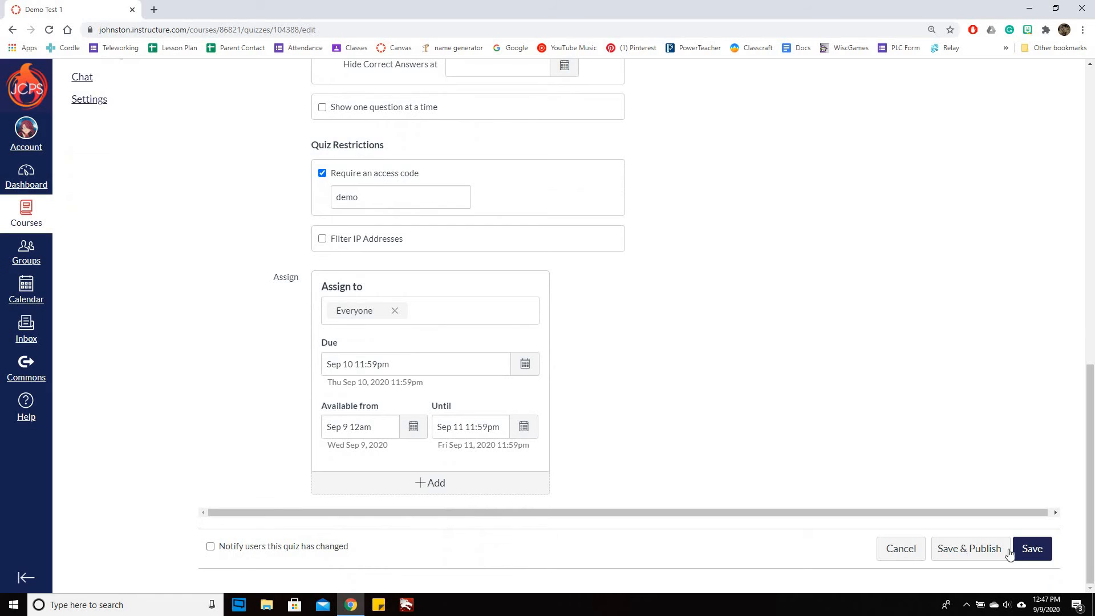
pyautogui.click(1026, 550)
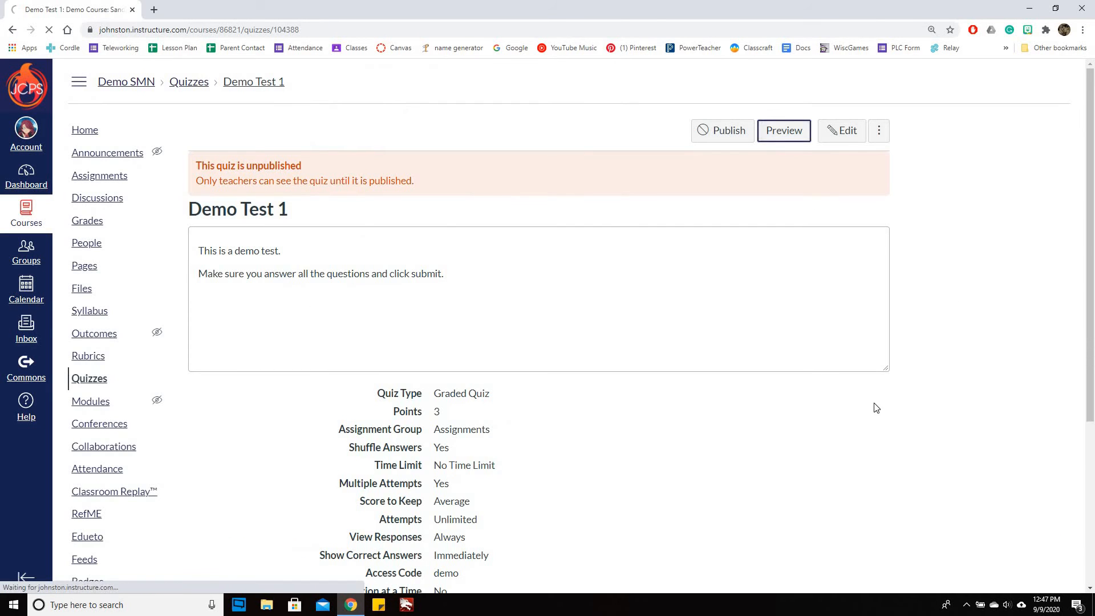
pyautogui.scroll(-4, 252, 208)
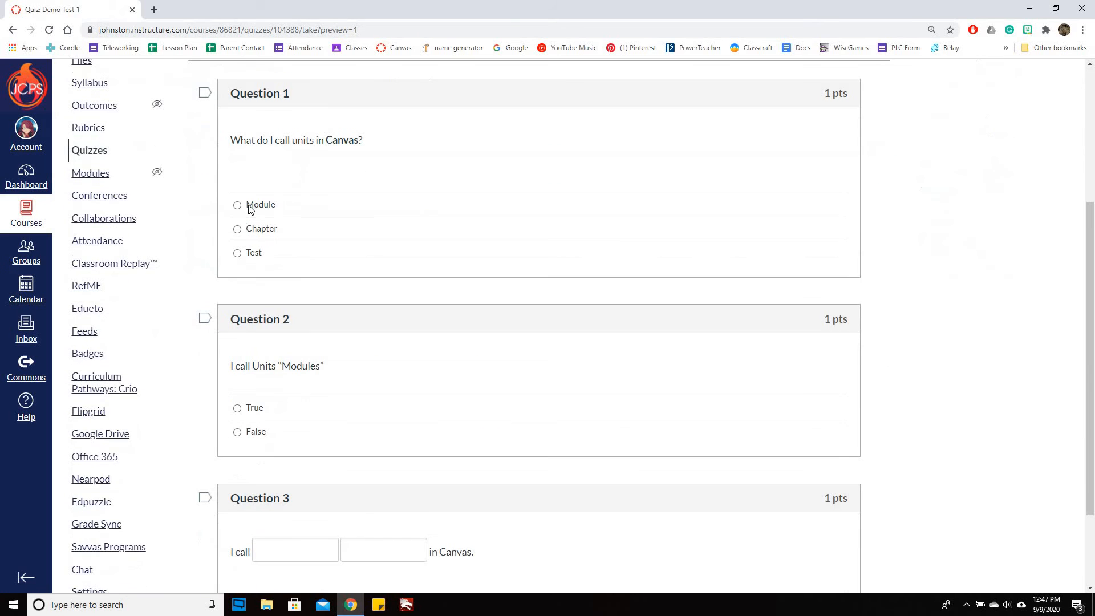
# Answer Question 1 with Module and Question 2 with True, and fill the blanks of Question 3 with modules and unit
pyautogui.click(238, 206)
pyautogui.click(630, 402)
pyautogui.scroll(-2, 277, 427)
pyautogui.click(276, 437)
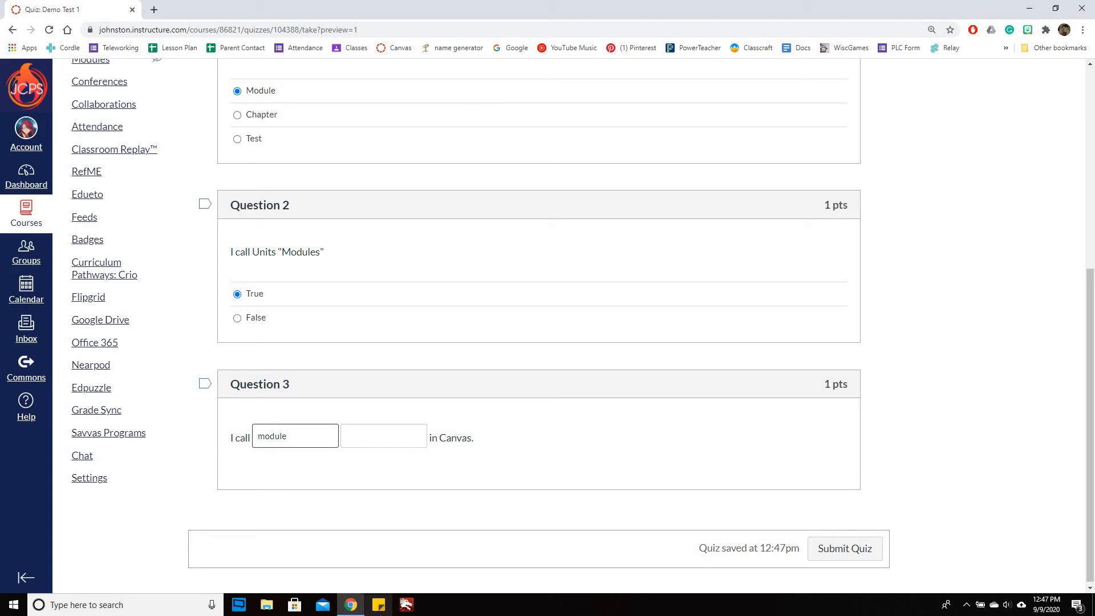
pyautogui.press('Tab')
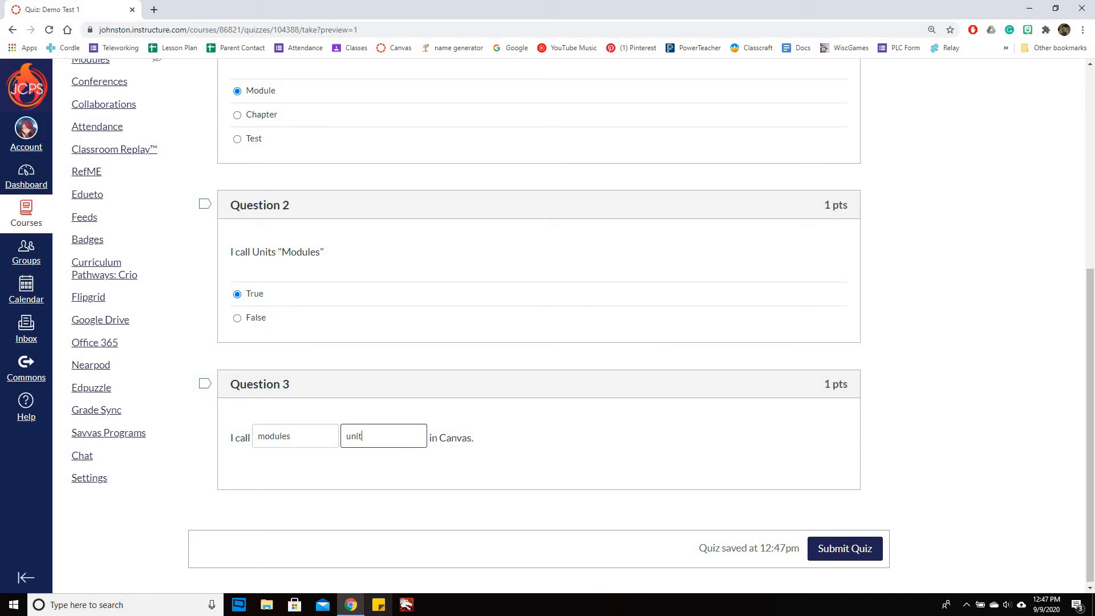
# Submit the previewed quiz and review the score and the correct answers shown for each question
pyautogui.click(842, 551)
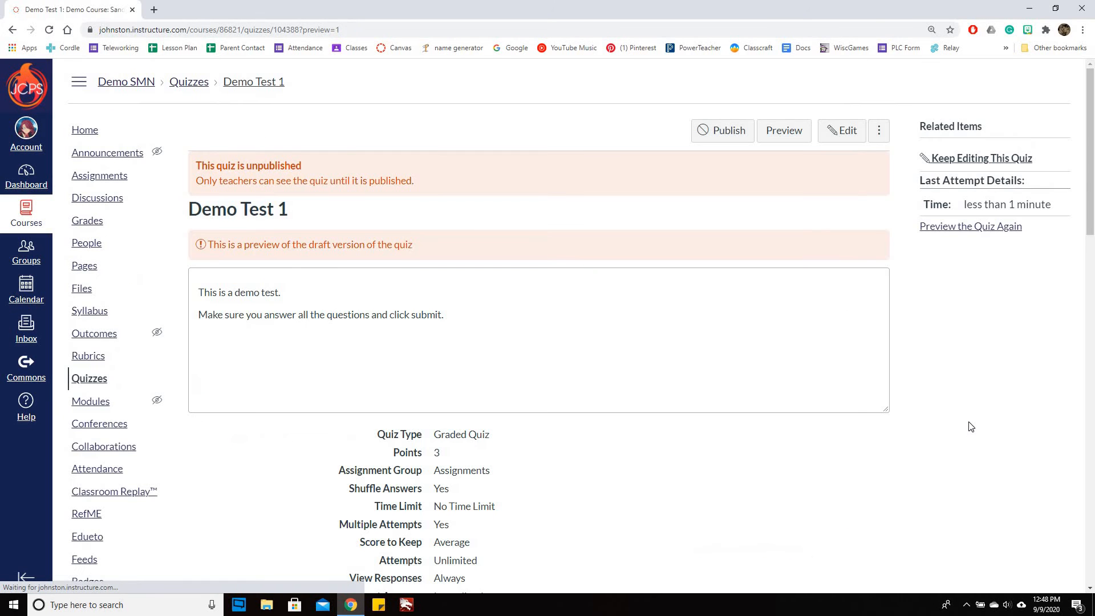
pyautogui.scroll(-13, 931, 439)
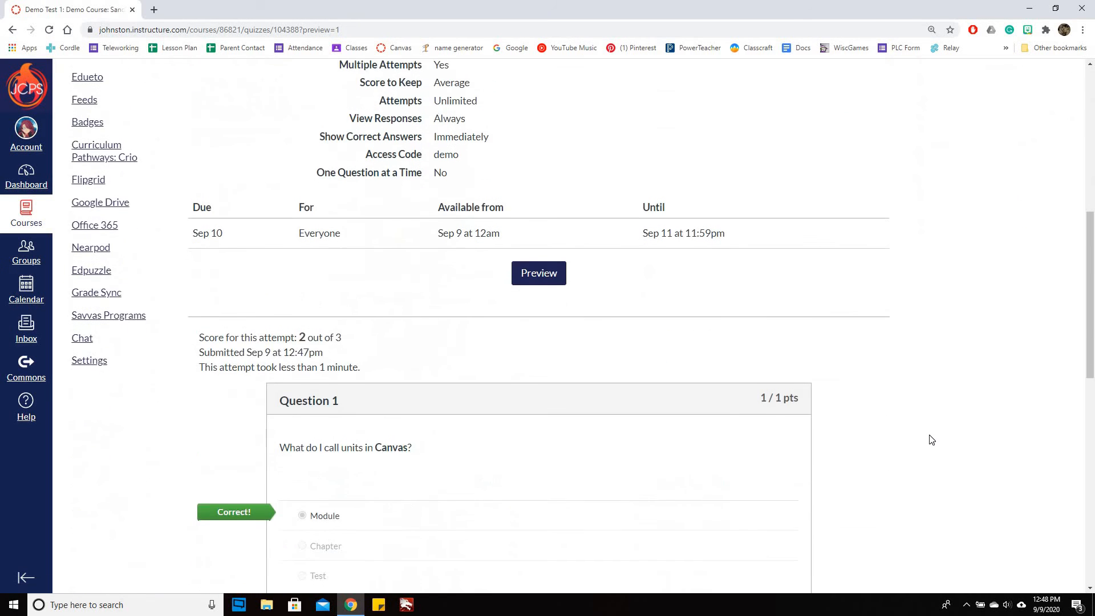
pyautogui.scroll(-7, 931, 440)
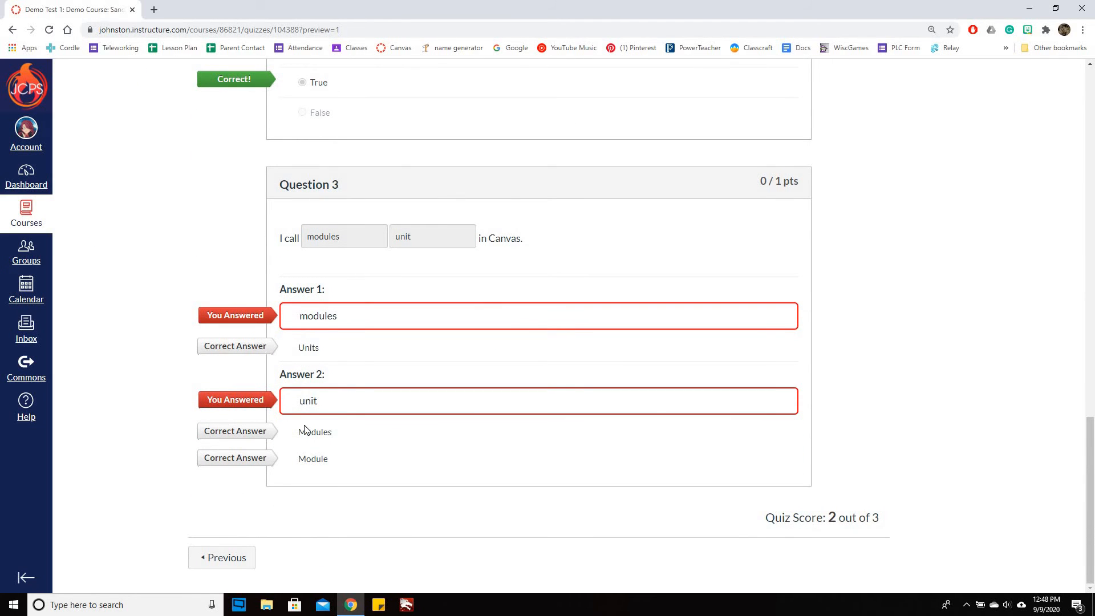
pyautogui.scroll(4, 968, 306)
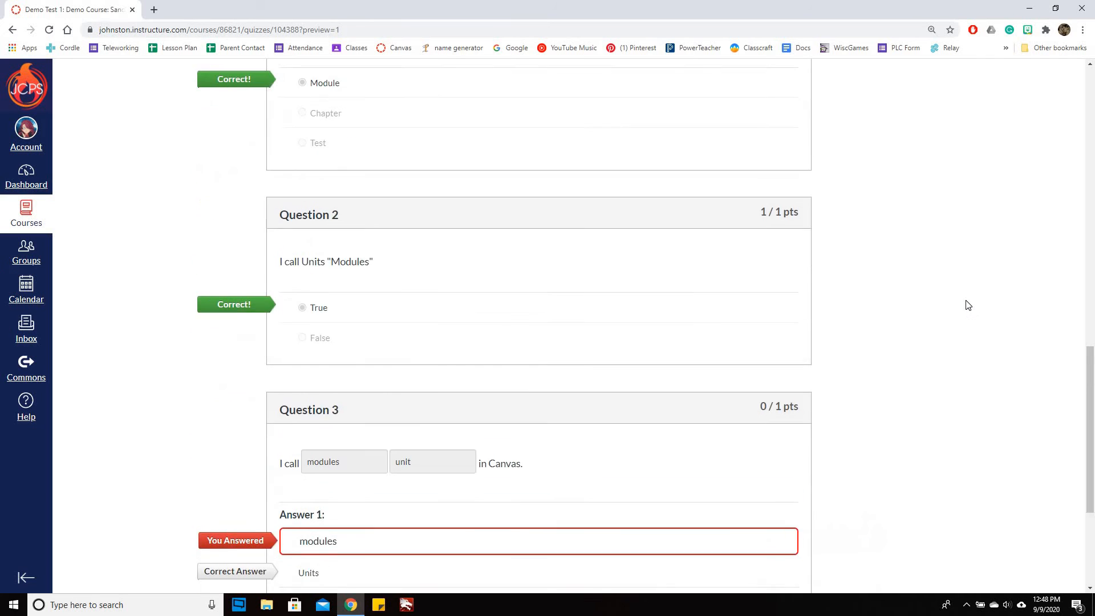
pyautogui.scroll(-3, 962, 306)
pyautogui.scroll(10, 961, 306)
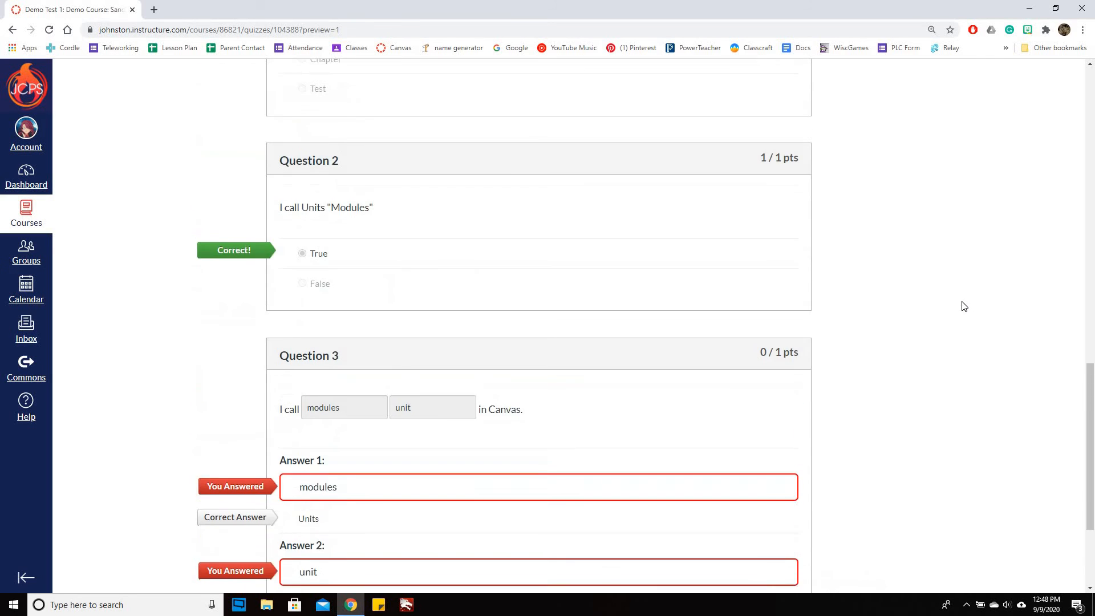
pyautogui.scroll(9, 861, 313)
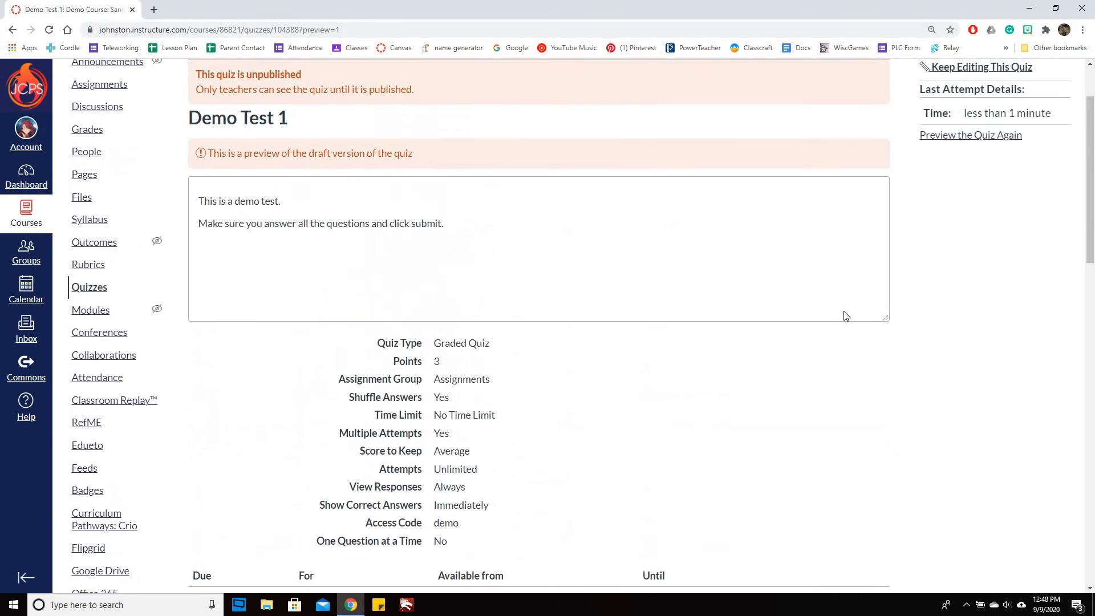
# Reopen the quiz for editing and open its fill-in-multiple-blanks question for changes
pyautogui.click(842, 132)
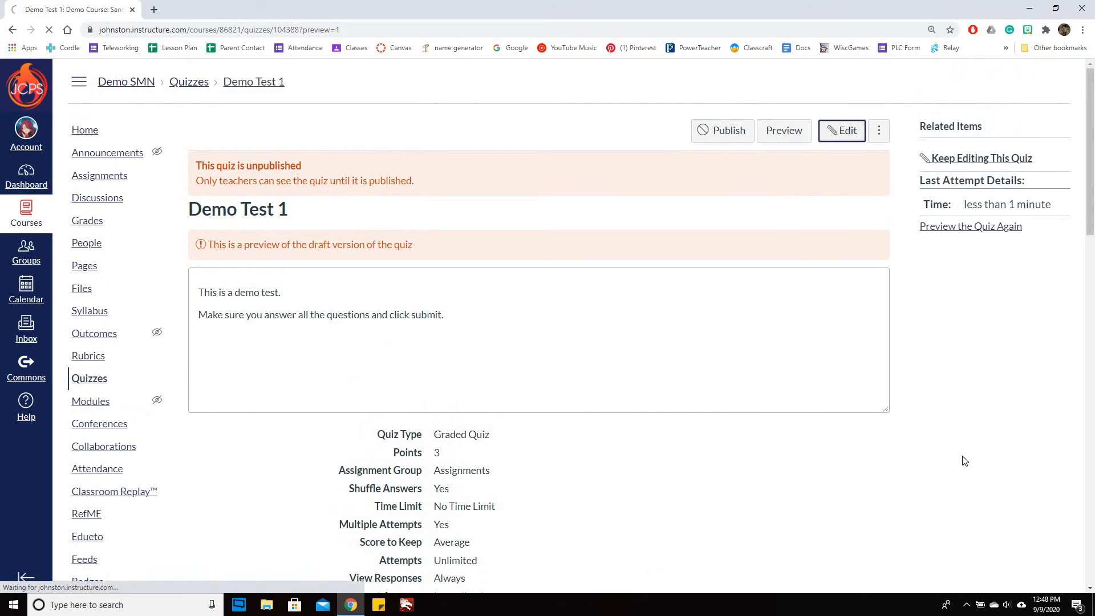
pyautogui.scroll(-4, 477, 276)
pyautogui.scroll(4, 305, 213)
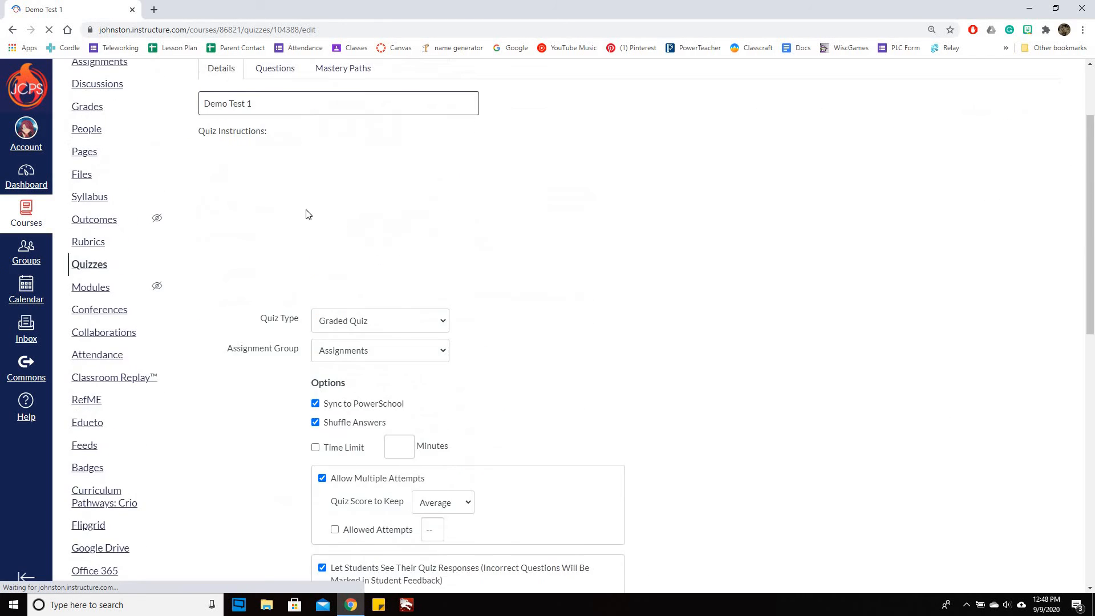
pyautogui.click(268, 178)
pyautogui.scroll(-4, 1021, 308)
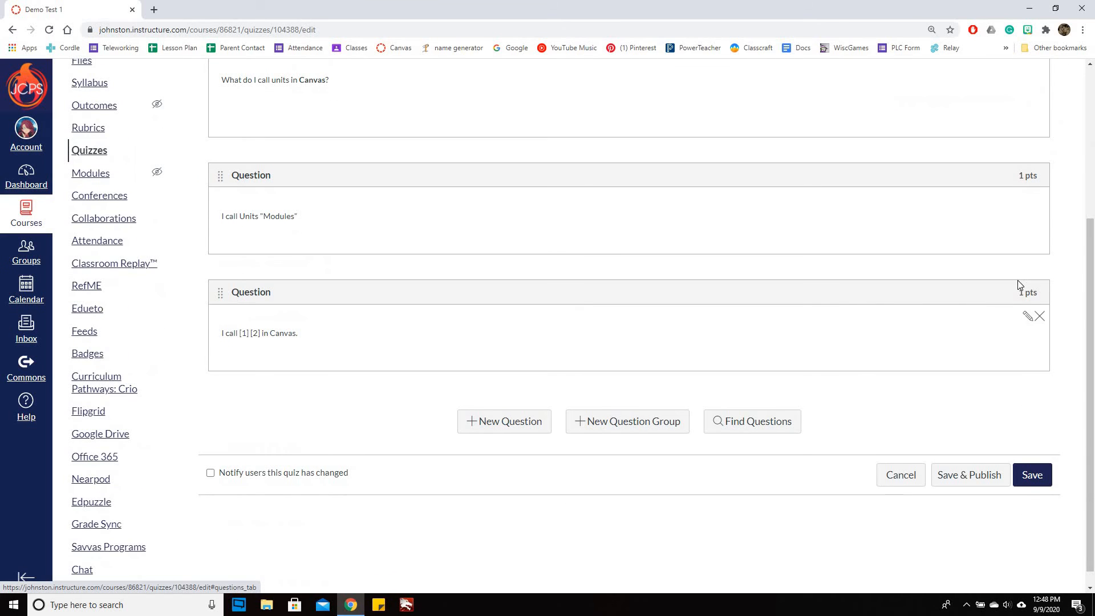
pyautogui.click(1028, 316)
# Make the fill-in-multiple-blanks question worth 2 points and update the question
pyautogui.scroll(-4, 1053, 378)
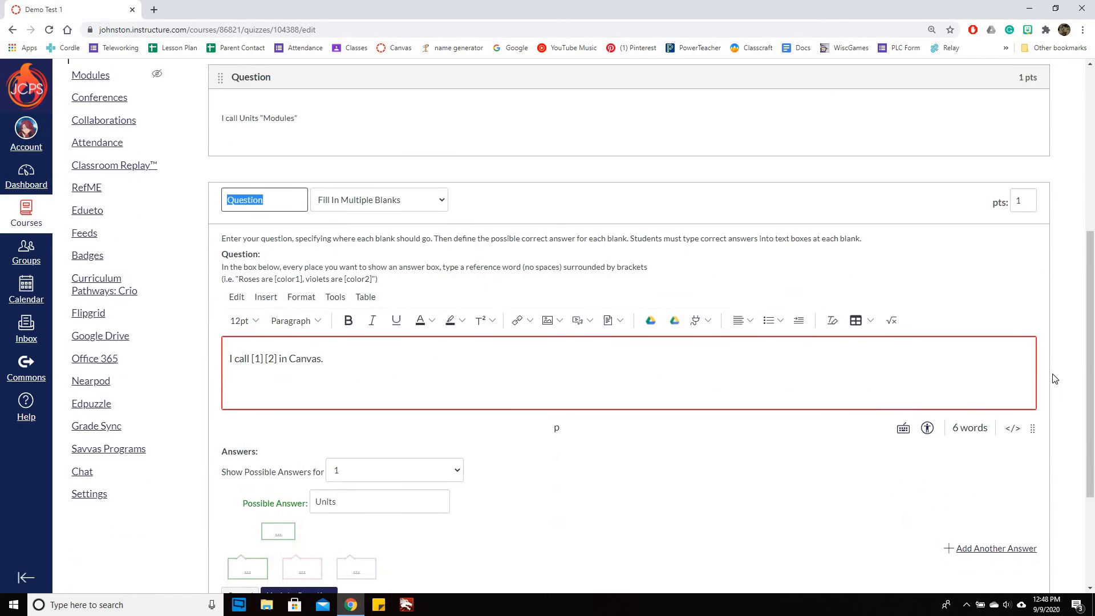
pyautogui.scroll(4, 1039, 327)
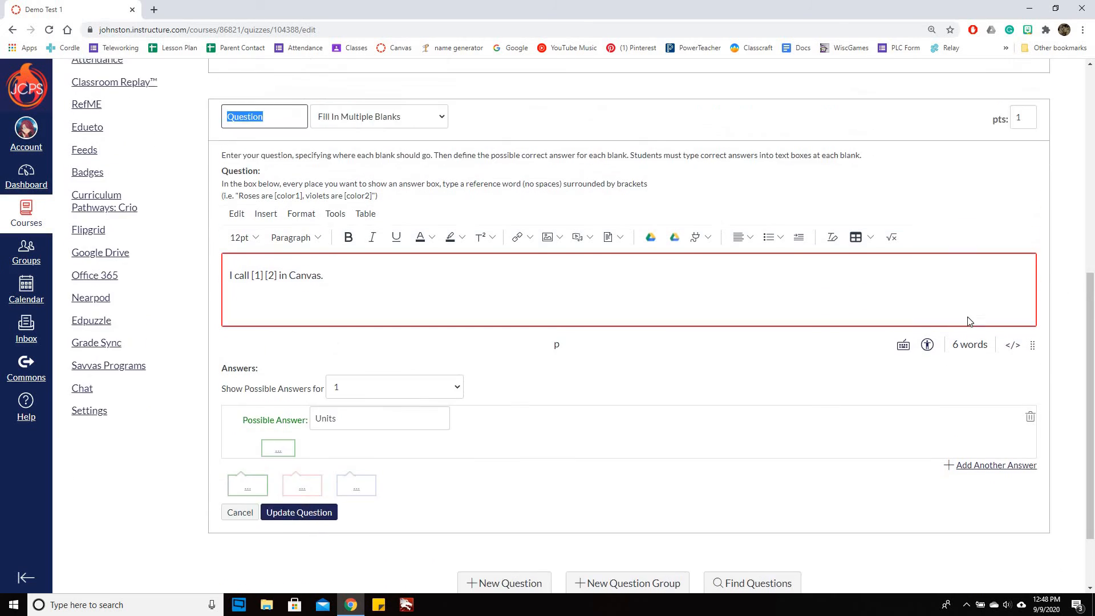
pyautogui.click(1024, 301)
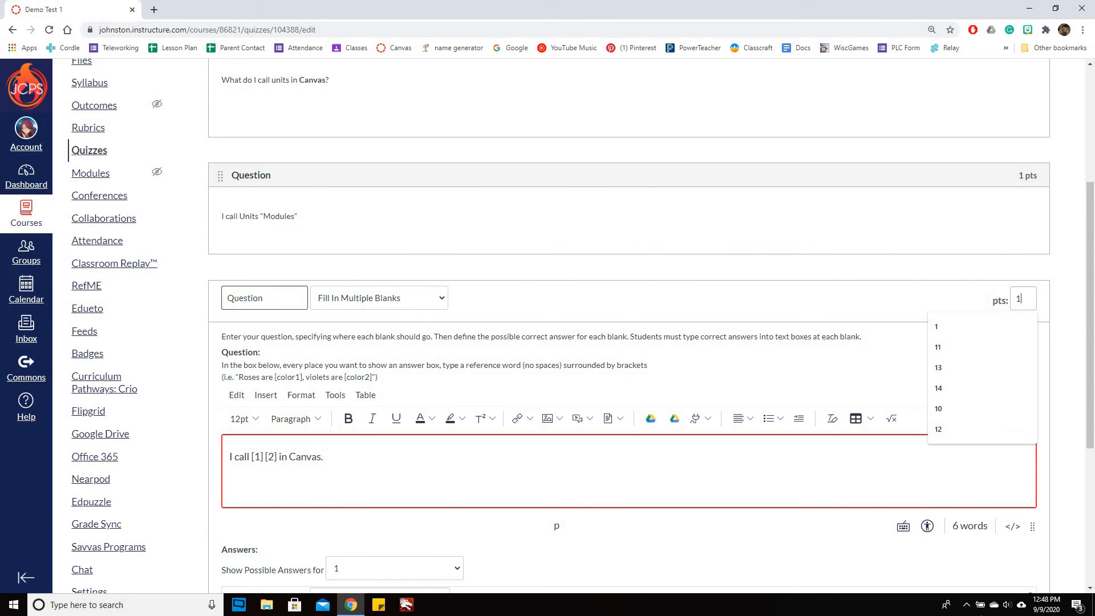
pyautogui.write('2')
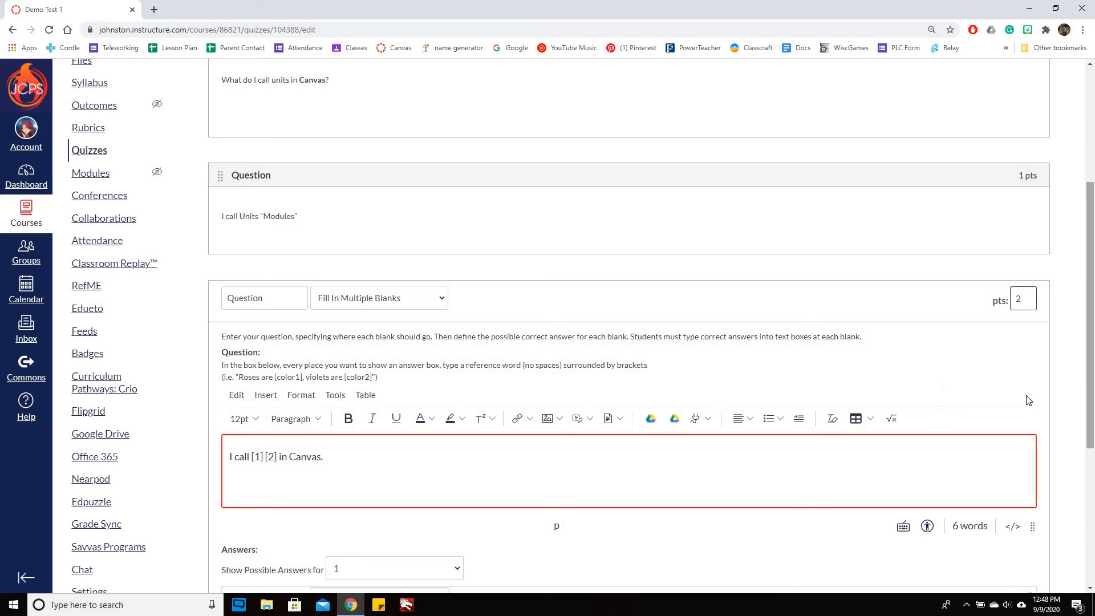
pyautogui.scroll(-5, 1075, 392)
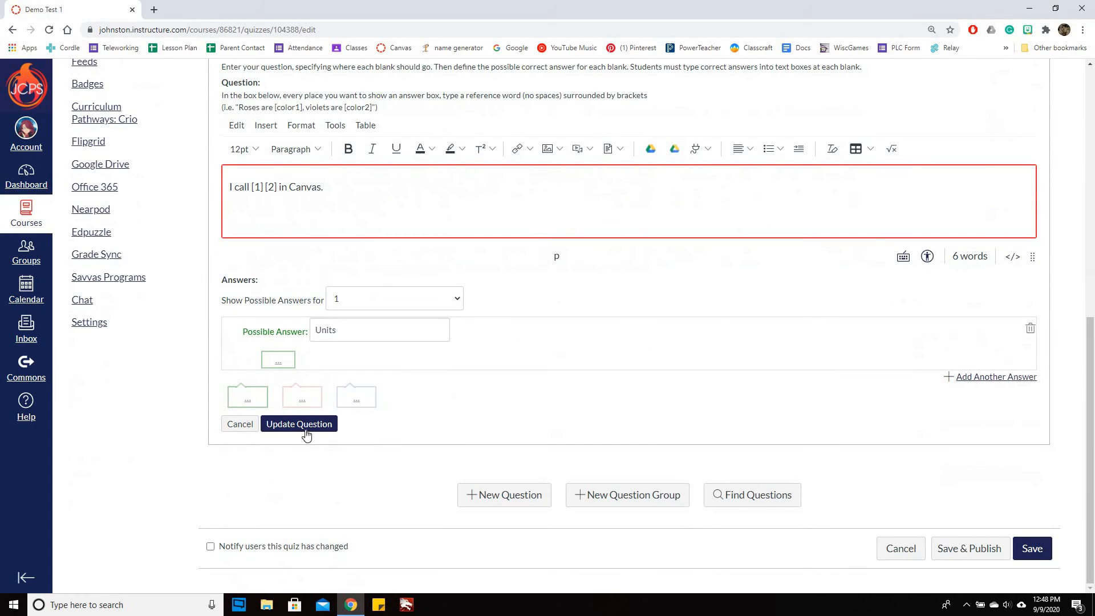
pyautogui.click(308, 434)
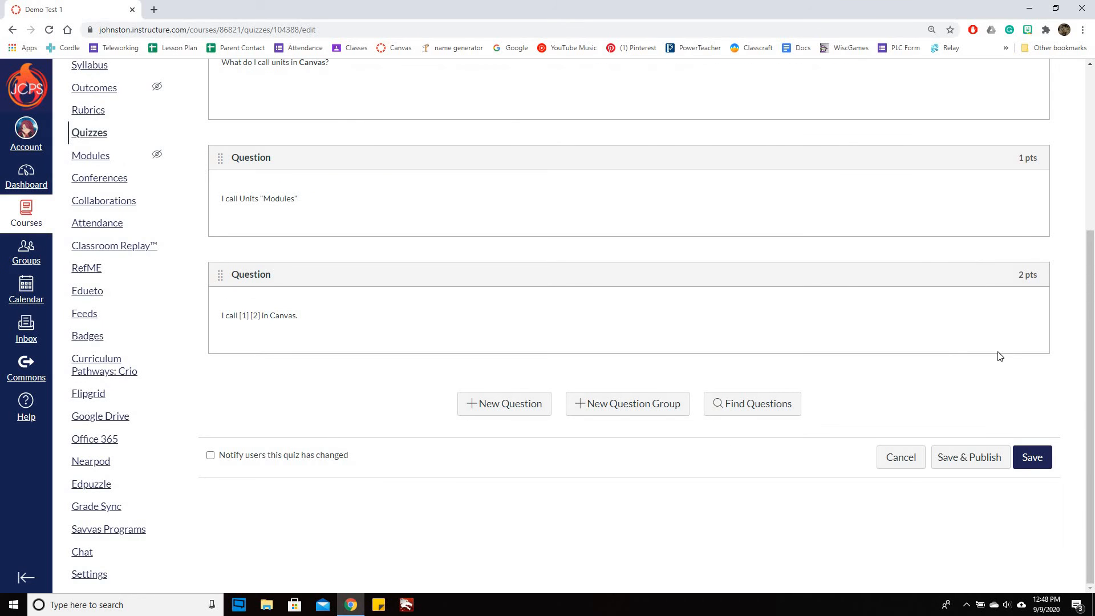
# Check the quiz's total points and details, and save and publish the quiz
pyautogui.scroll(5, 1064, 312)
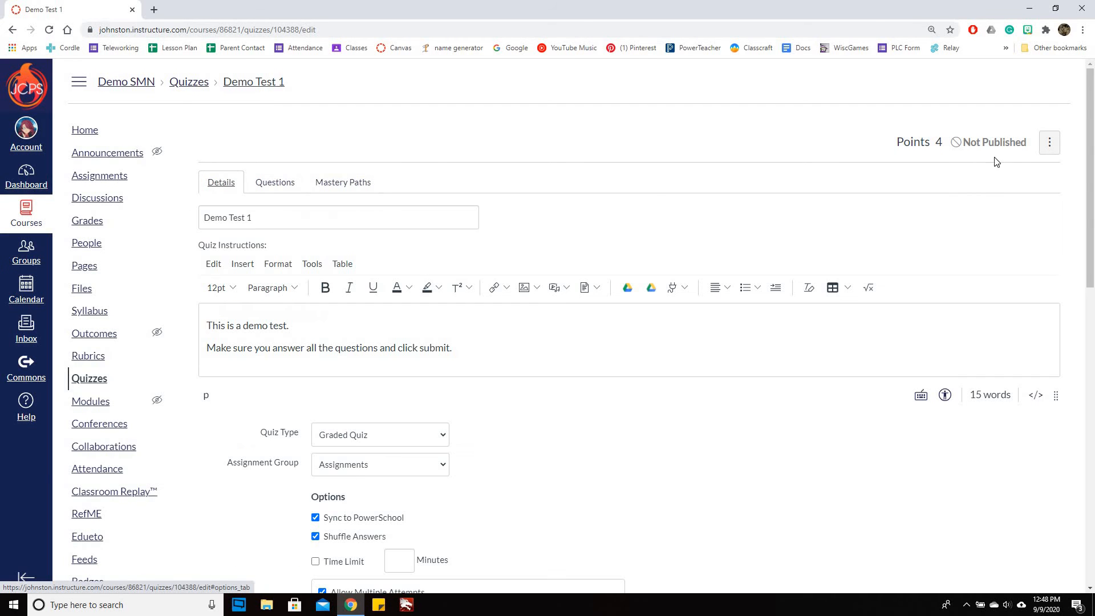
pyautogui.scroll(-12, 793, 412)
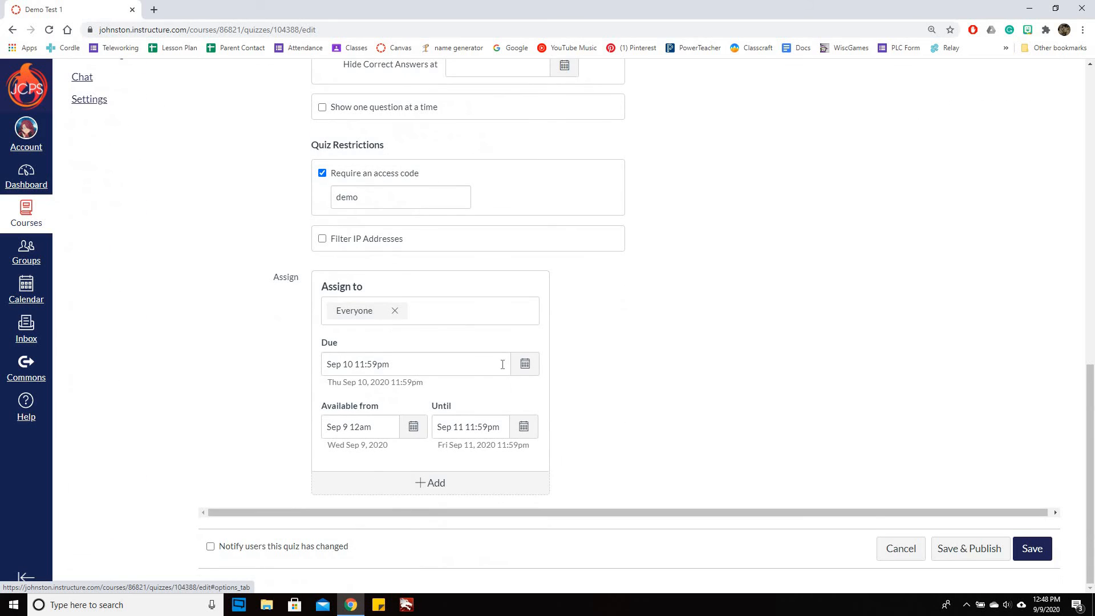
pyautogui.click(993, 550)
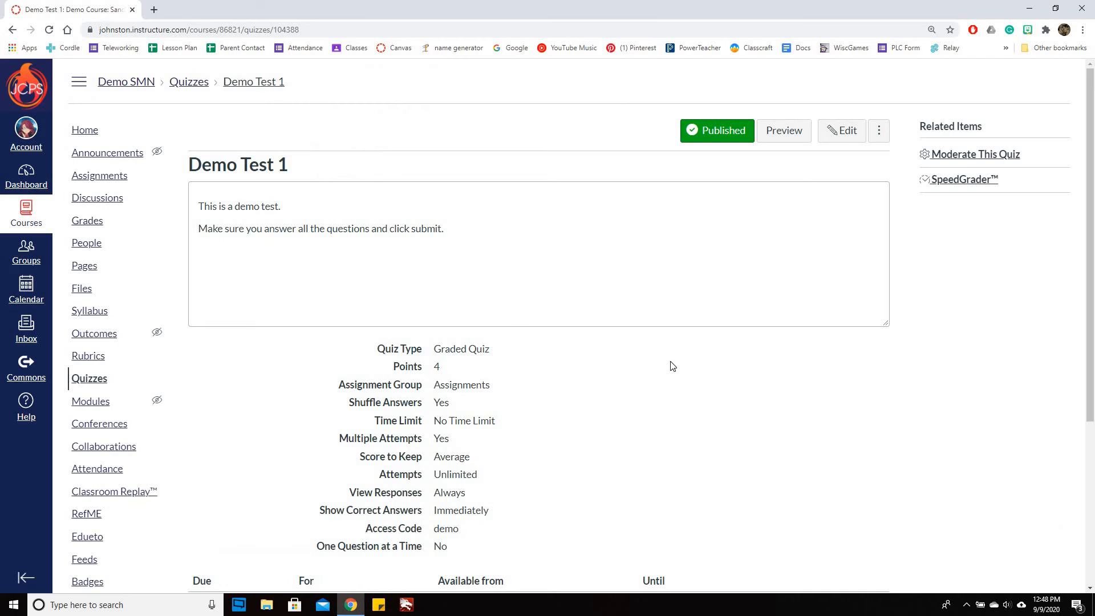
# Go to the course home page and check in Student View how the course looks while the Demos module is unpublished
pyautogui.click(83, 131)
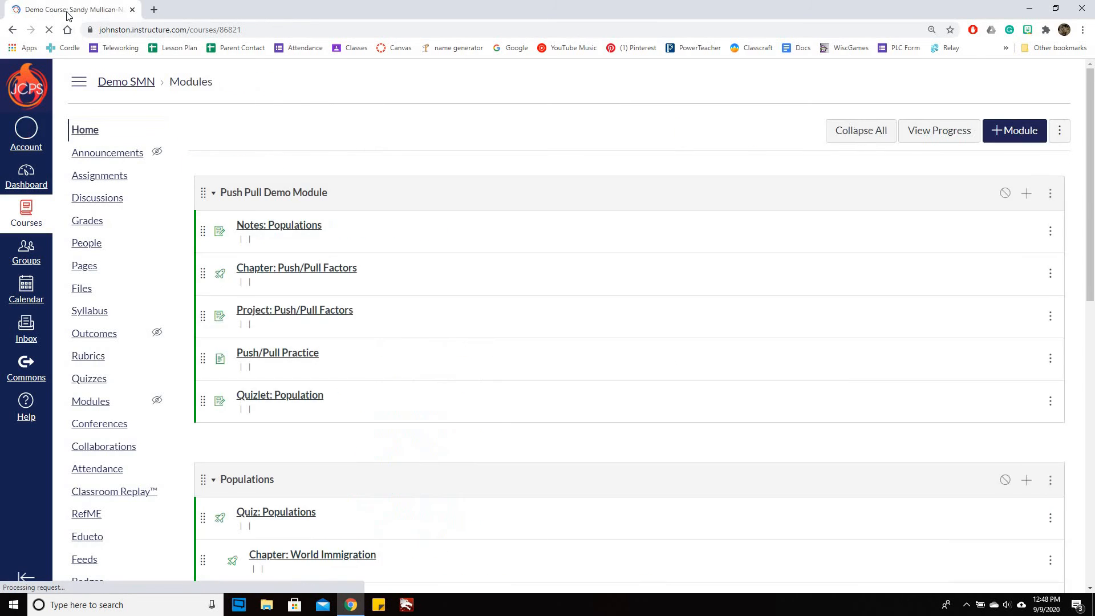
pyautogui.scroll(-4, 692, 428)
pyautogui.scroll(1, 912, 397)
pyautogui.scroll(3, 821, 325)
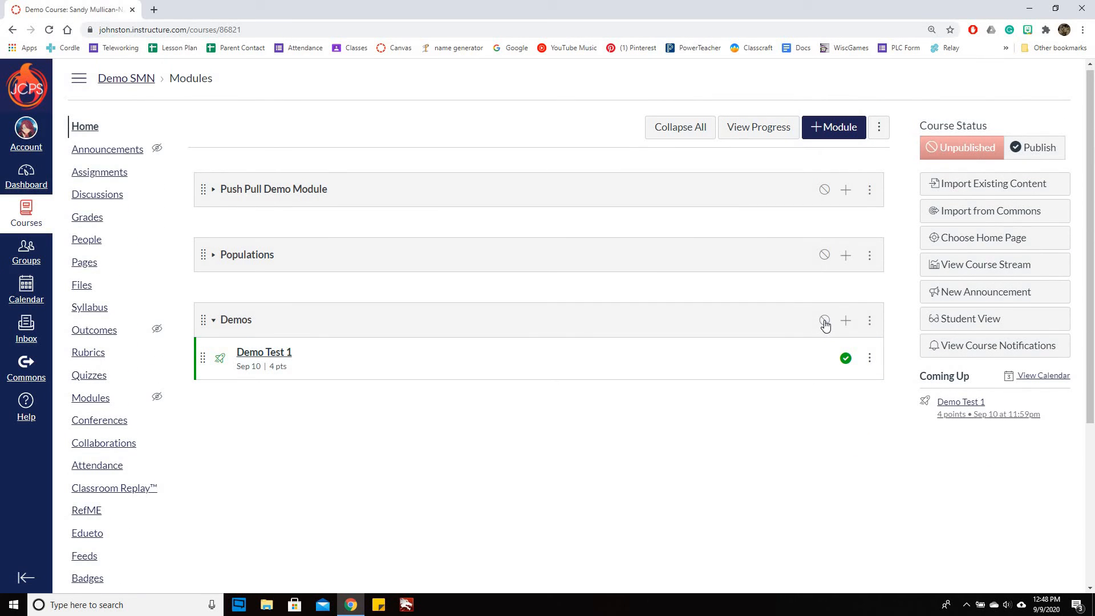
pyautogui.click(824, 321)
pyautogui.click(825, 322)
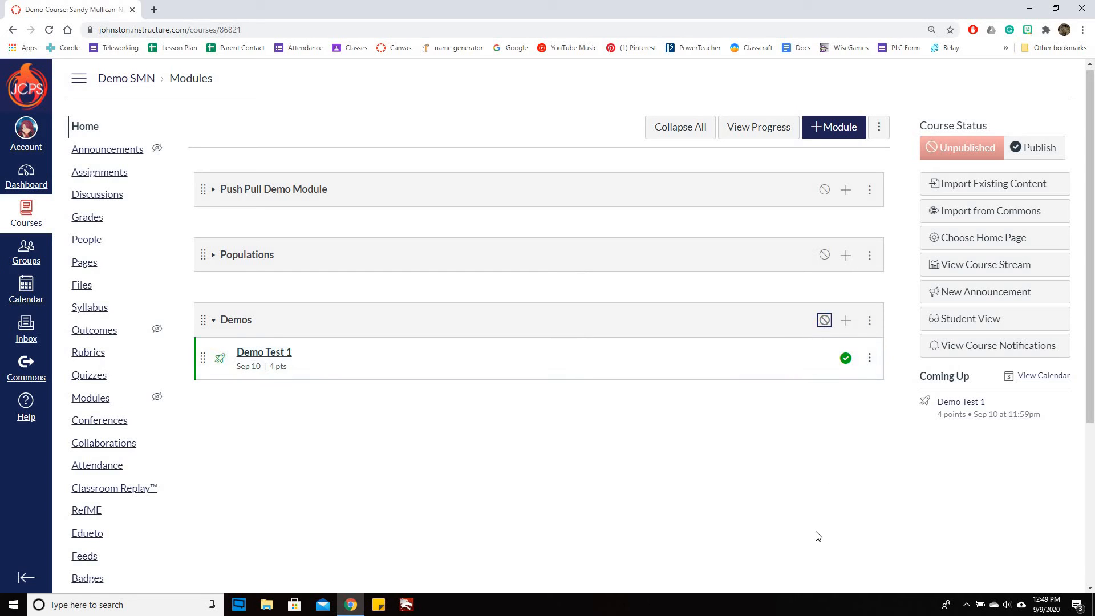
pyautogui.click(976, 320)
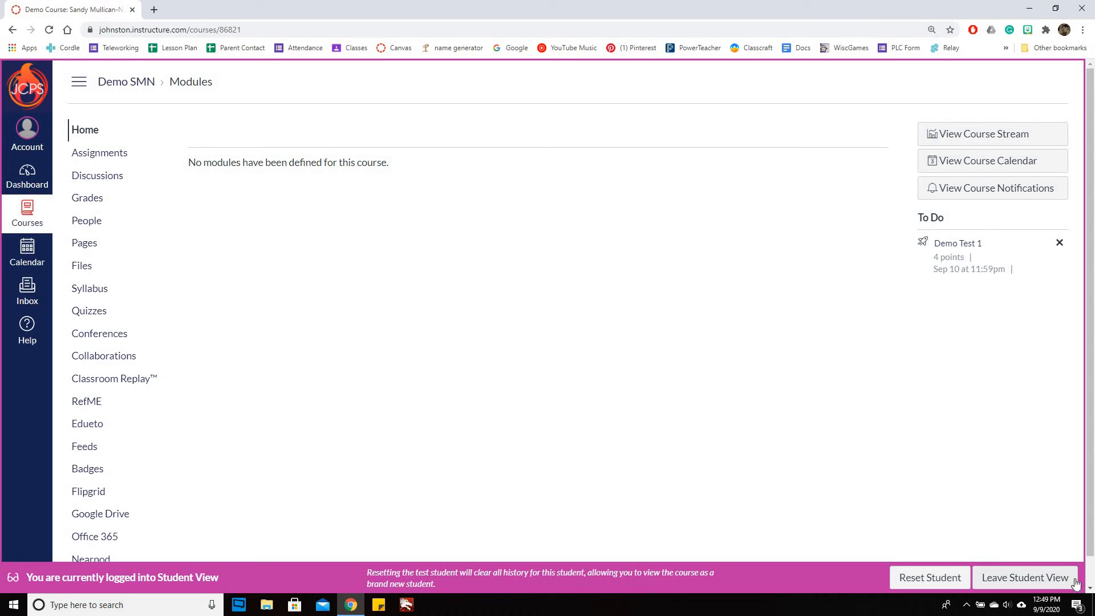
pyautogui.click(1025, 578)
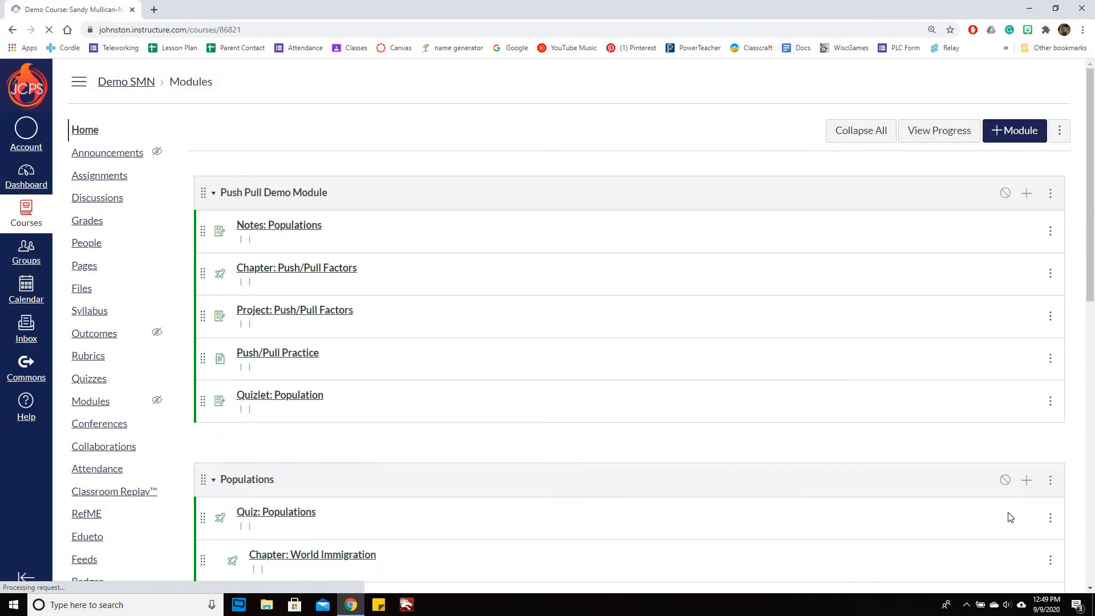
# Publish the Demos module on the course home page
pyautogui.scroll(-3, 790, 181)
pyautogui.scroll(4, 826, 322)
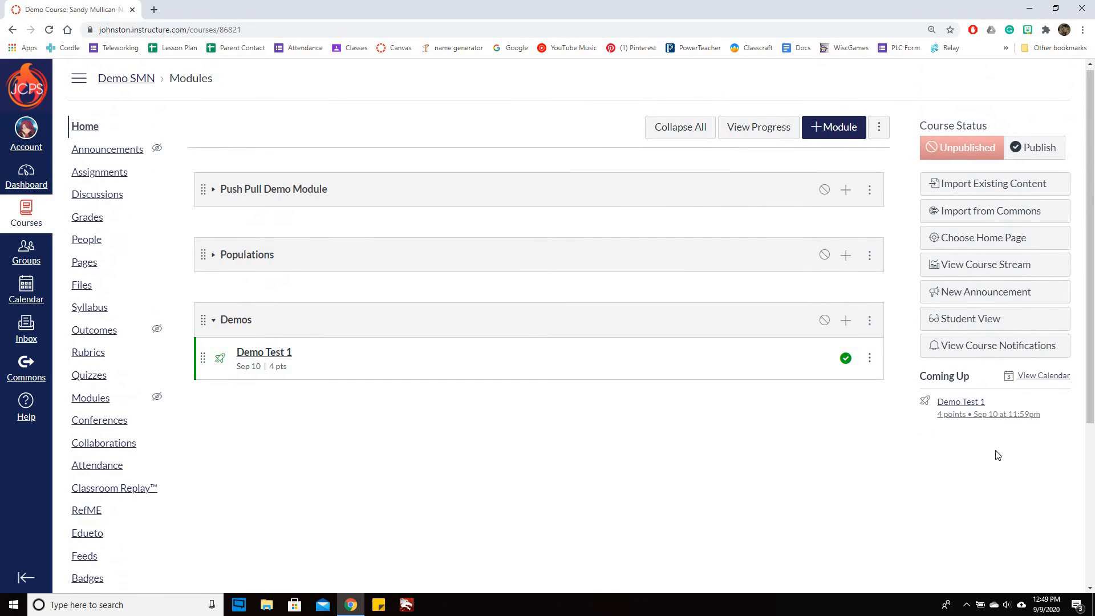
pyautogui.click(824, 320)
# View the course as a student, open Demo Test 1 from the Demos module to read its details, and leave Student View
pyautogui.click(942, 317)
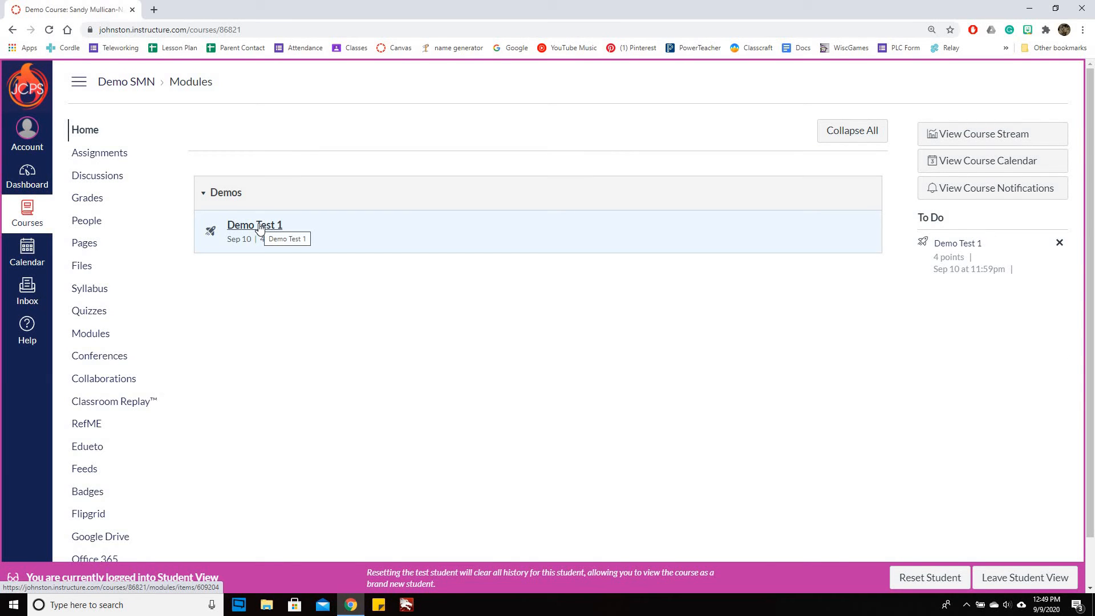
pyautogui.click(260, 226)
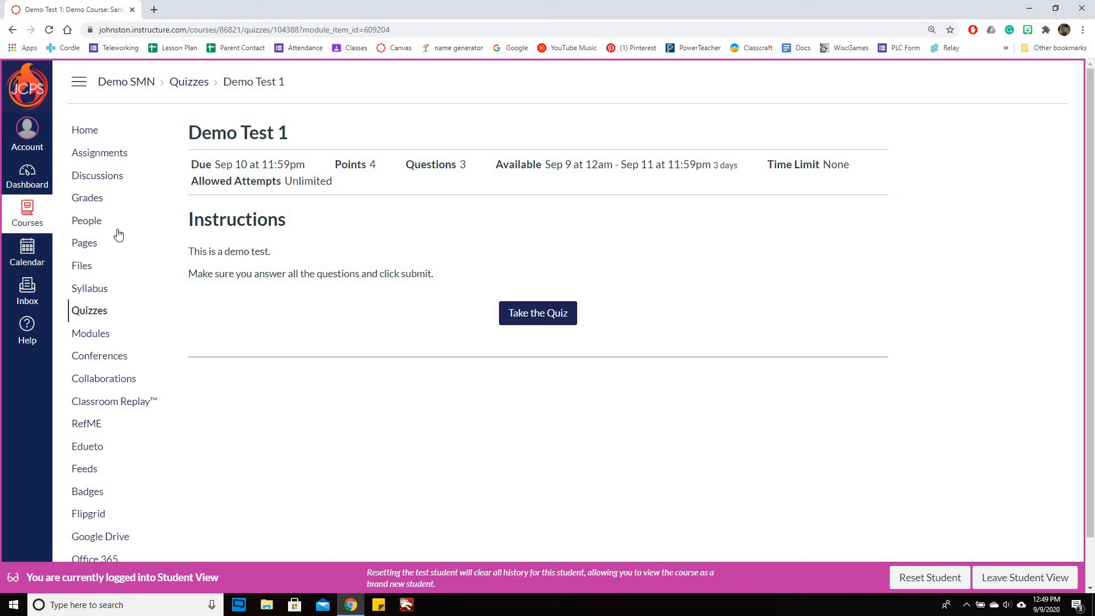
pyautogui.click(96, 131)
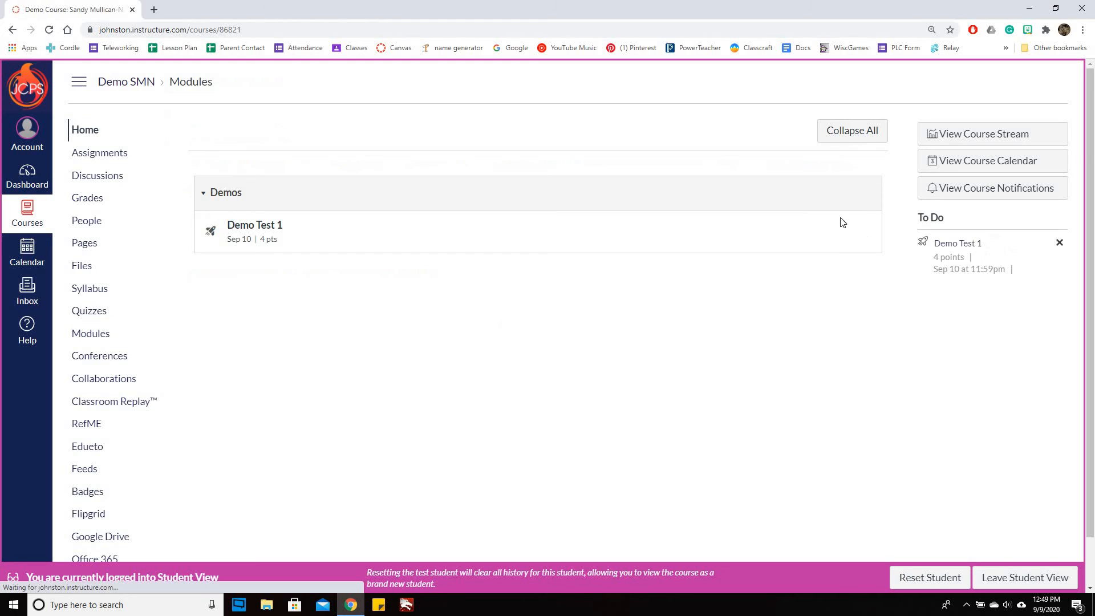
pyautogui.click(1009, 577)
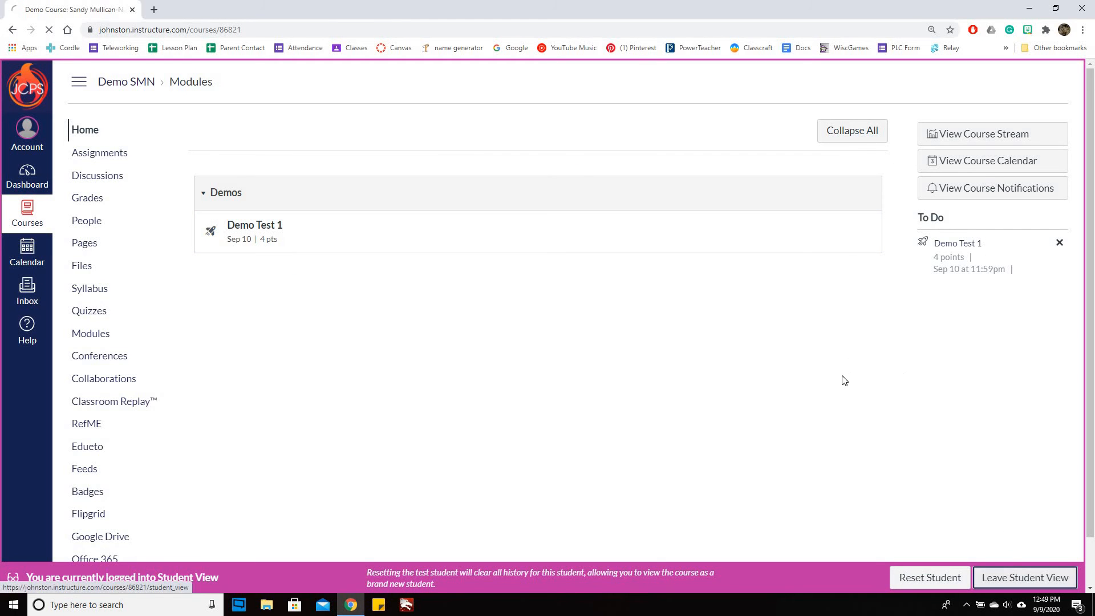
# Add a new quiz named Demo Reading to the Demos module, in the Assignments group without indentation
pyautogui.scroll(-4, 887, 277)
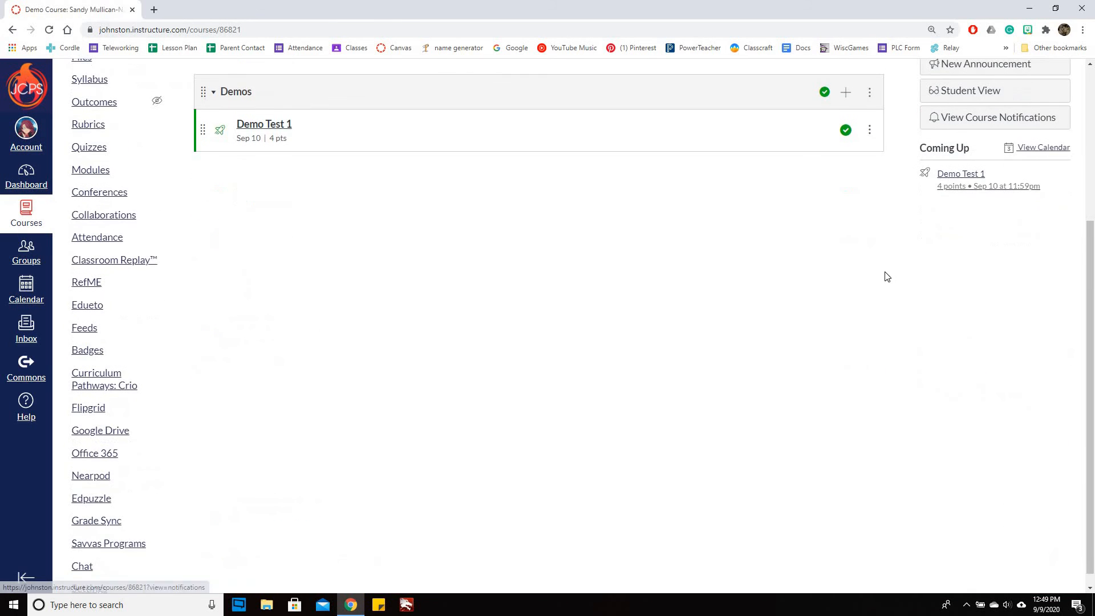
pyautogui.scroll(2, 821, 189)
pyautogui.click(846, 206)
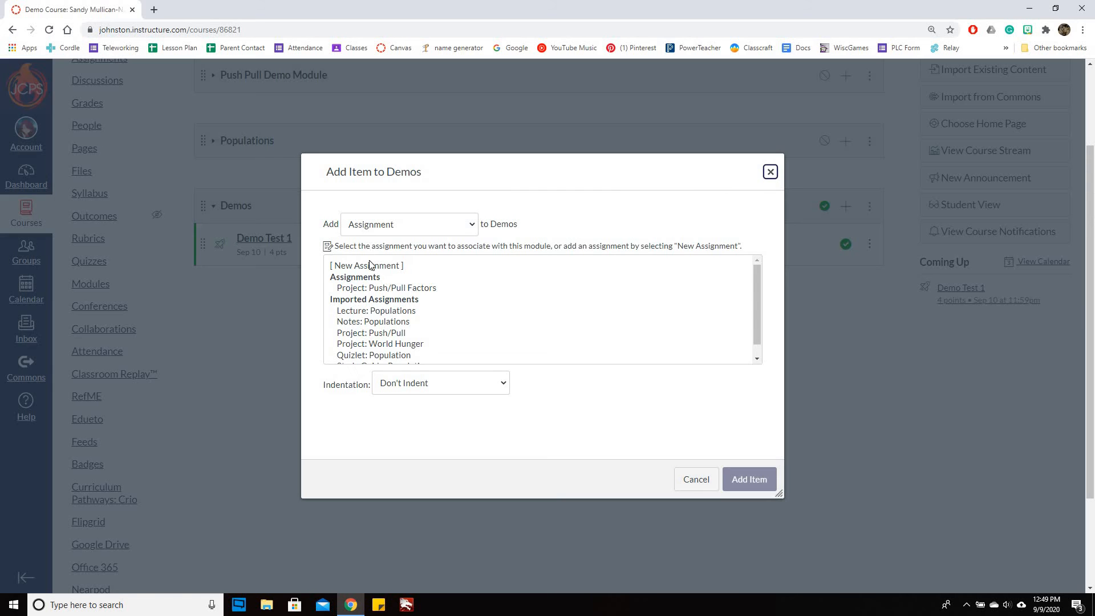
pyautogui.click(370, 266)
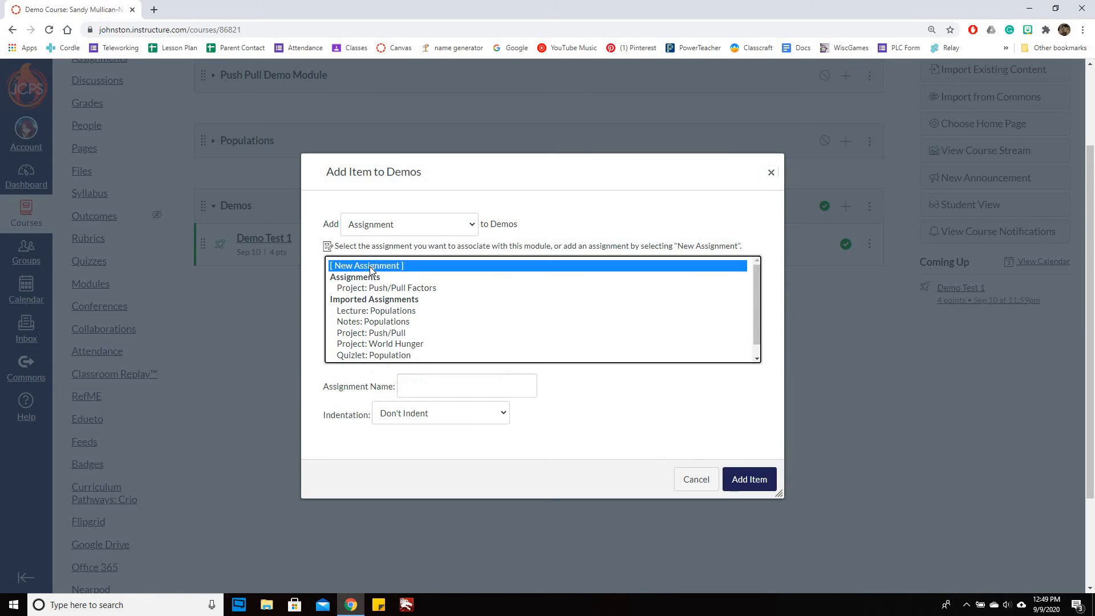
pyautogui.click(401, 230)
pyautogui.click(403, 255)
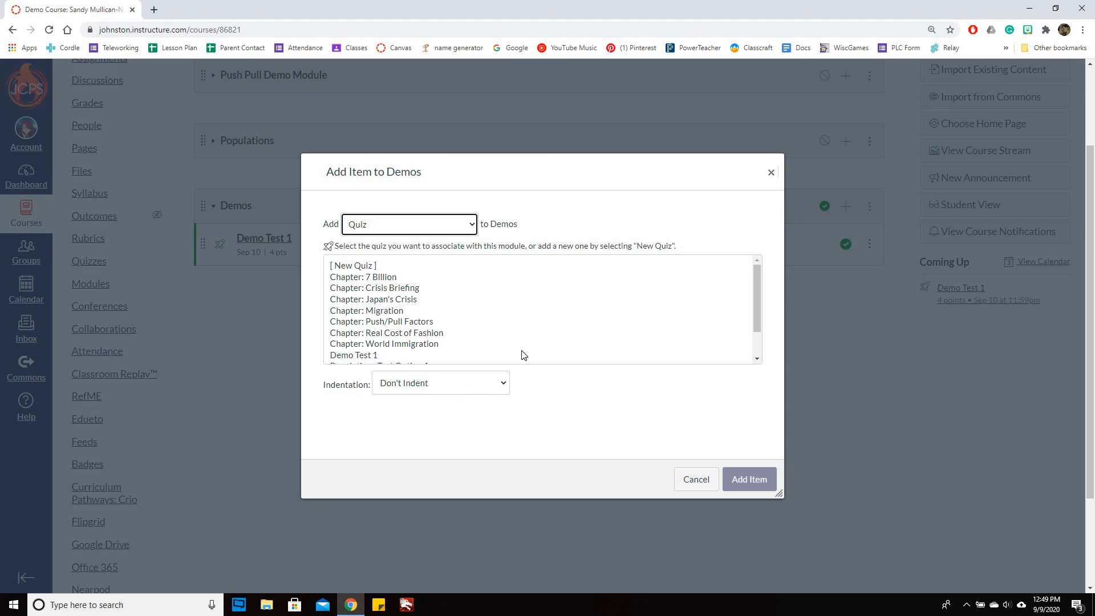
pyautogui.click(441, 386)
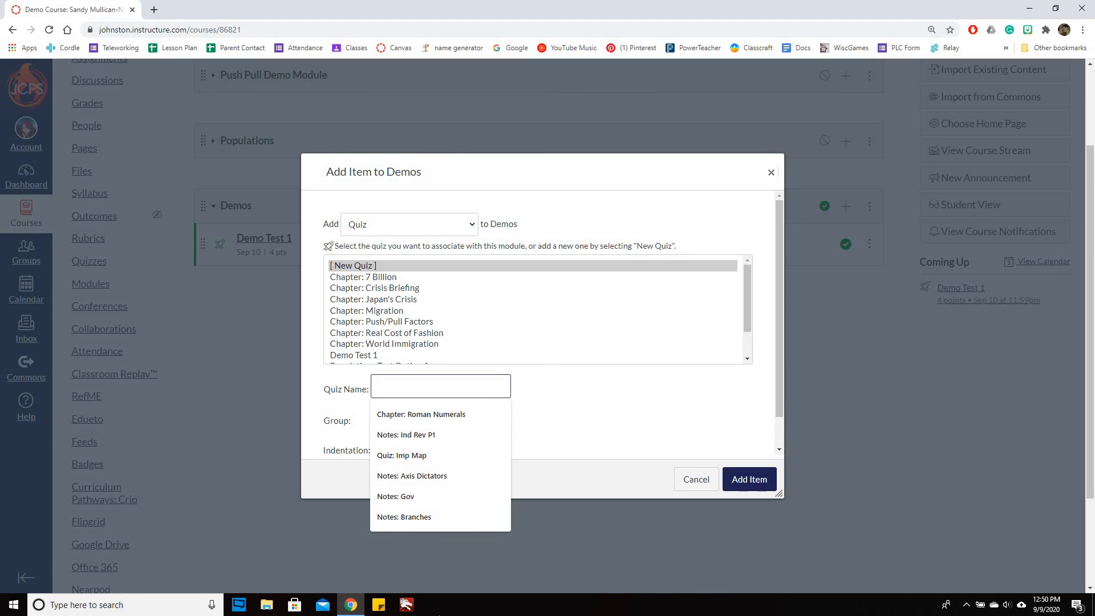
pyautogui.write('R')
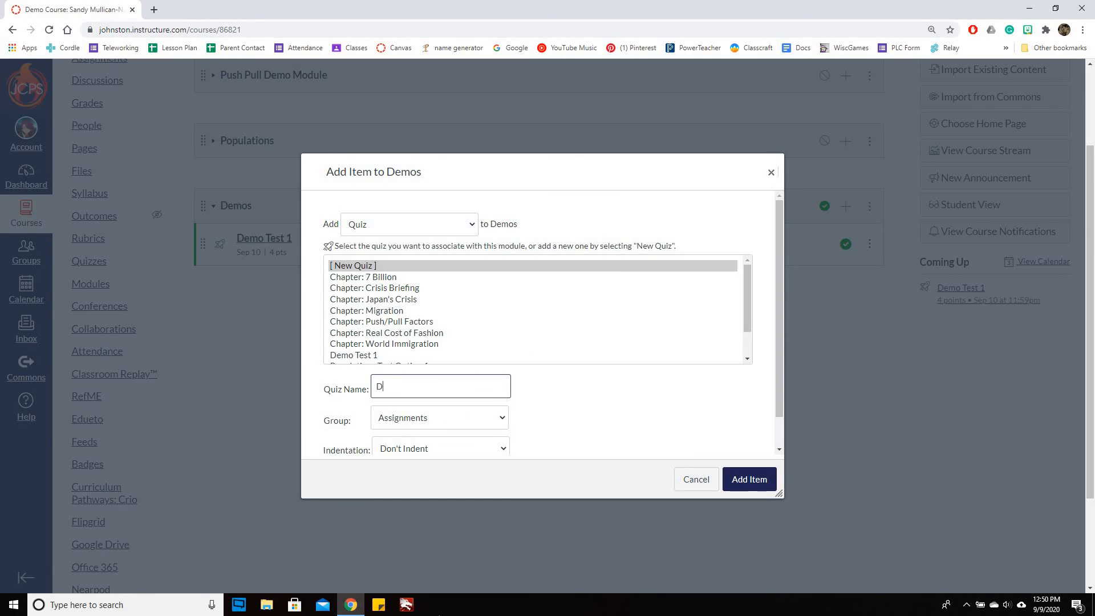
pyautogui.write('emo Reading')
pyautogui.click(471, 422)
pyautogui.click(364, 422)
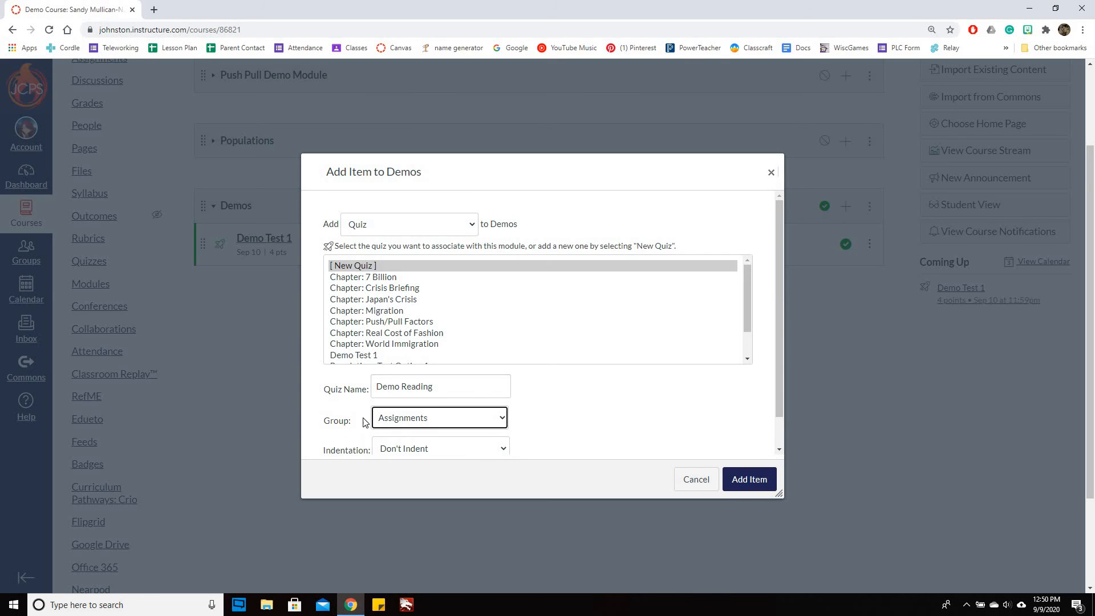
pyautogui.click(765, 479)
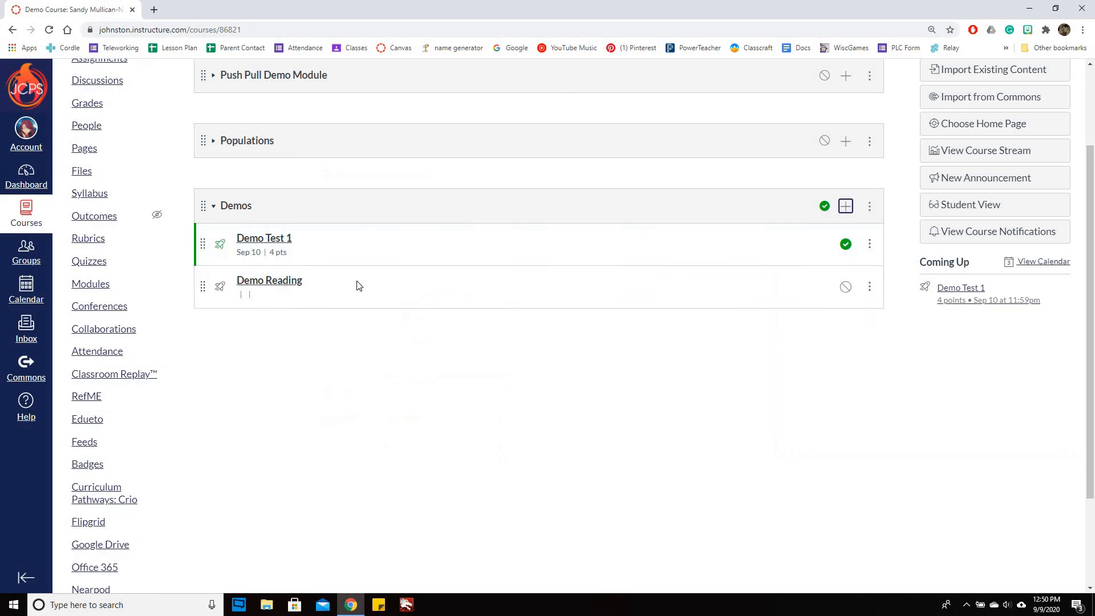
# Open the Demo Reading quiz for editing and enlarge its instructions box to make room for a longer text
pyautogui.click(292, 285)
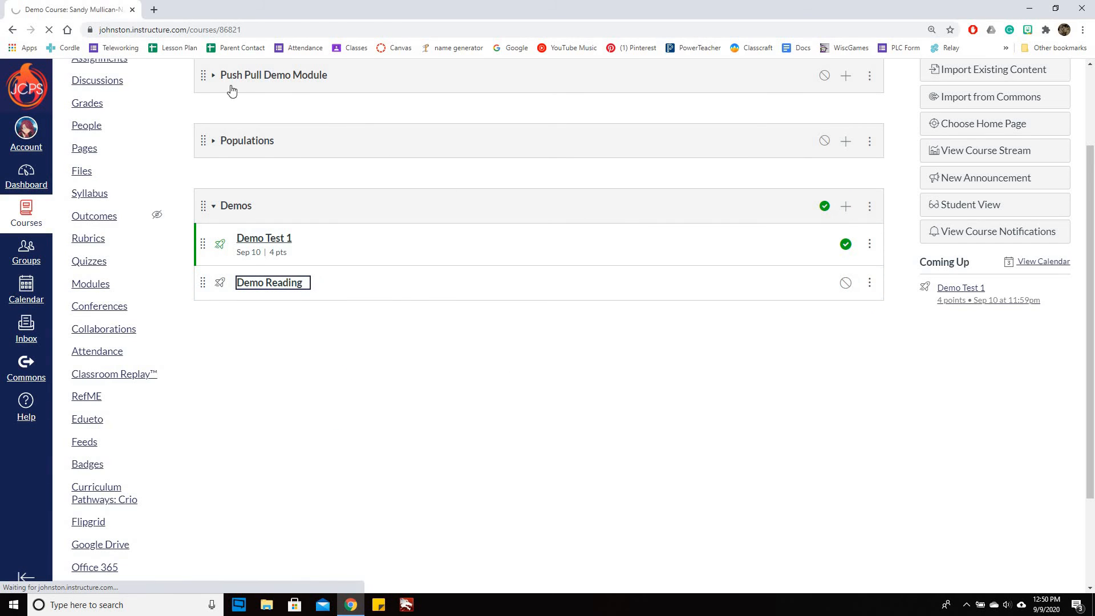
pyautogui.click(846, 132)
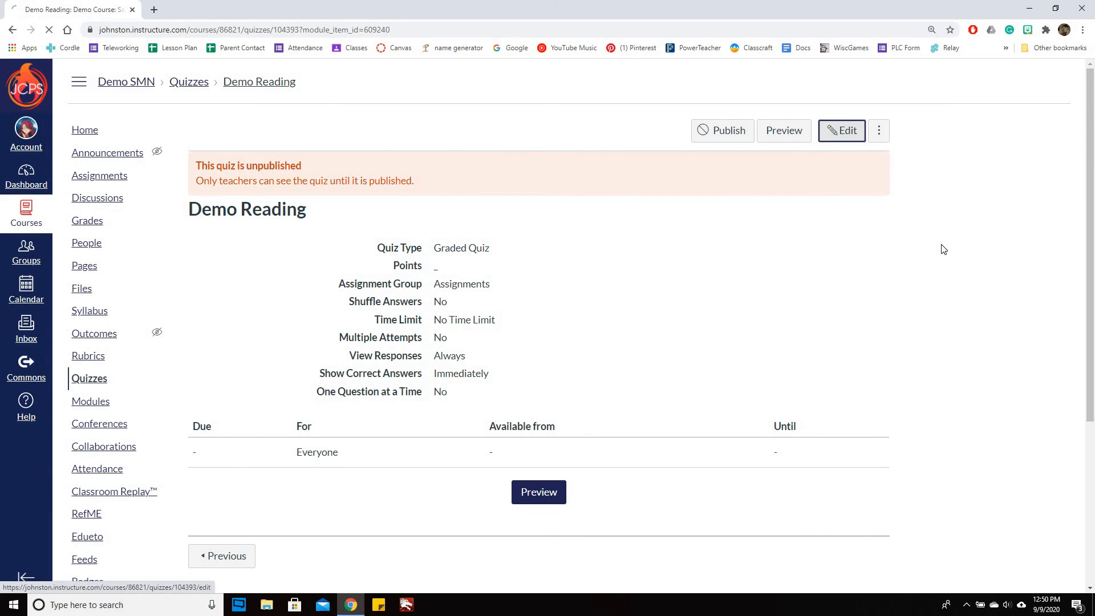
pyautogui.scroll(-3, 345, 97)
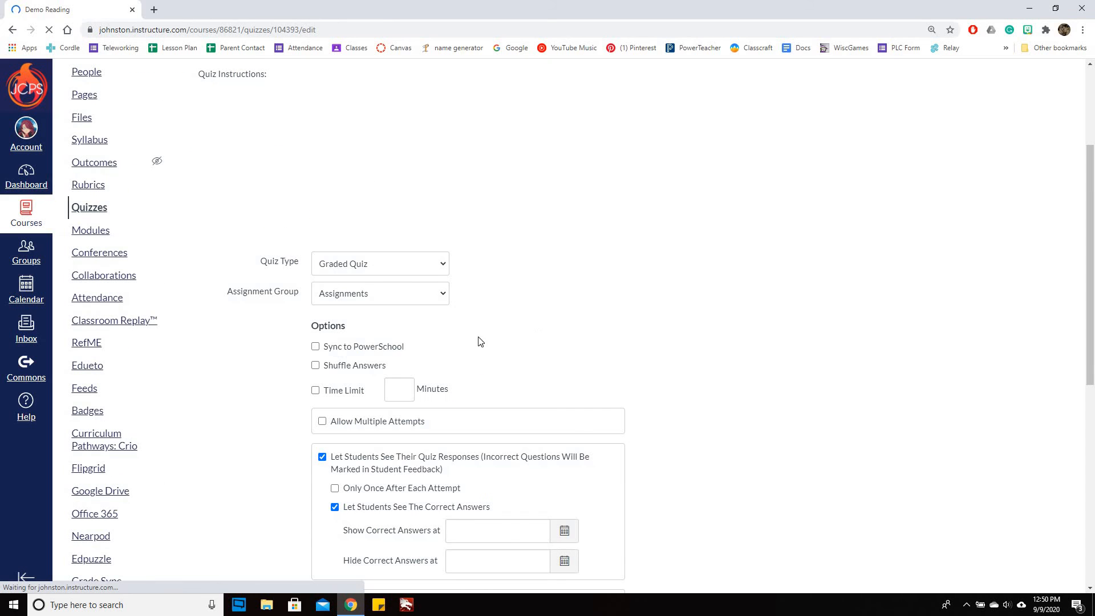
pyautogui.scroll(3, 1070, 411)
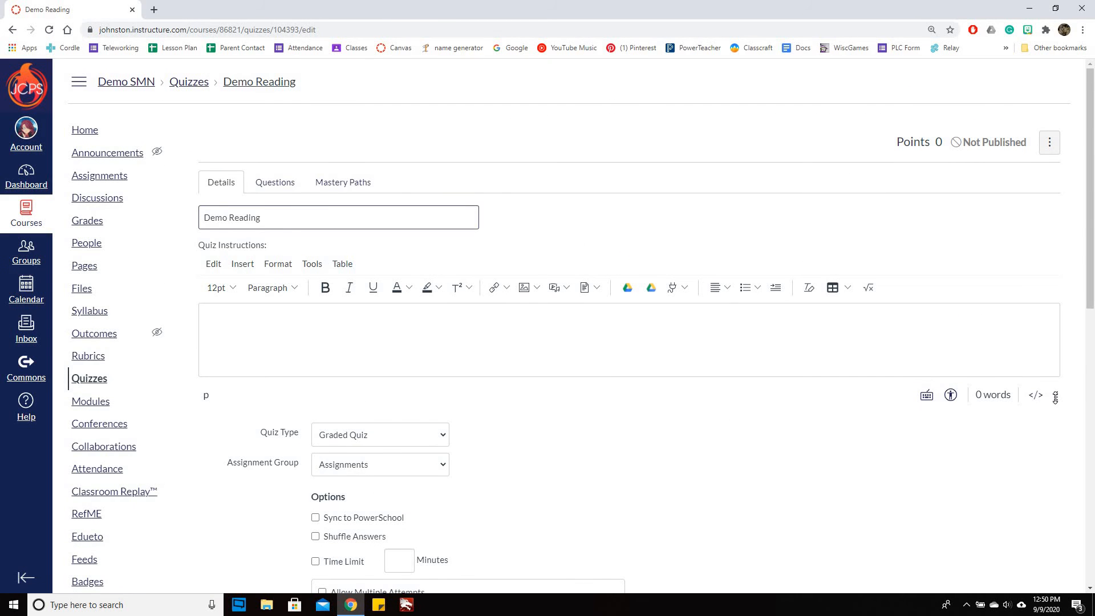
pyautogui.moveTo(1006, 522); pyautogui.dragTo(1000, 577)
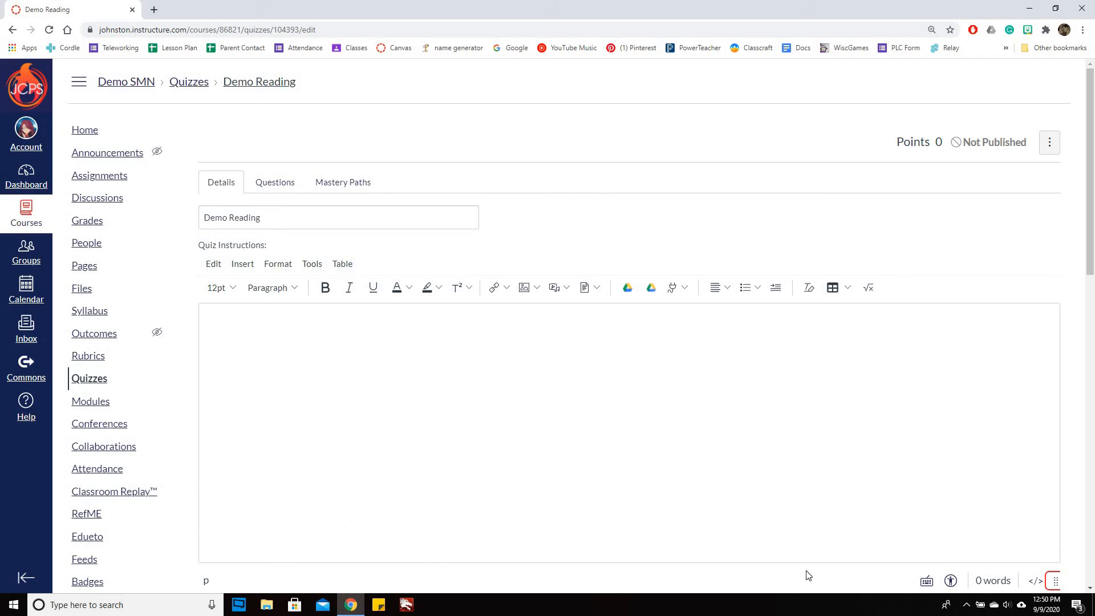
# Enter the heading "Canvas Demo" in the quiz instructions, centred, bold and underlined, and start a new line below it
pyautogui.click(761, 514)
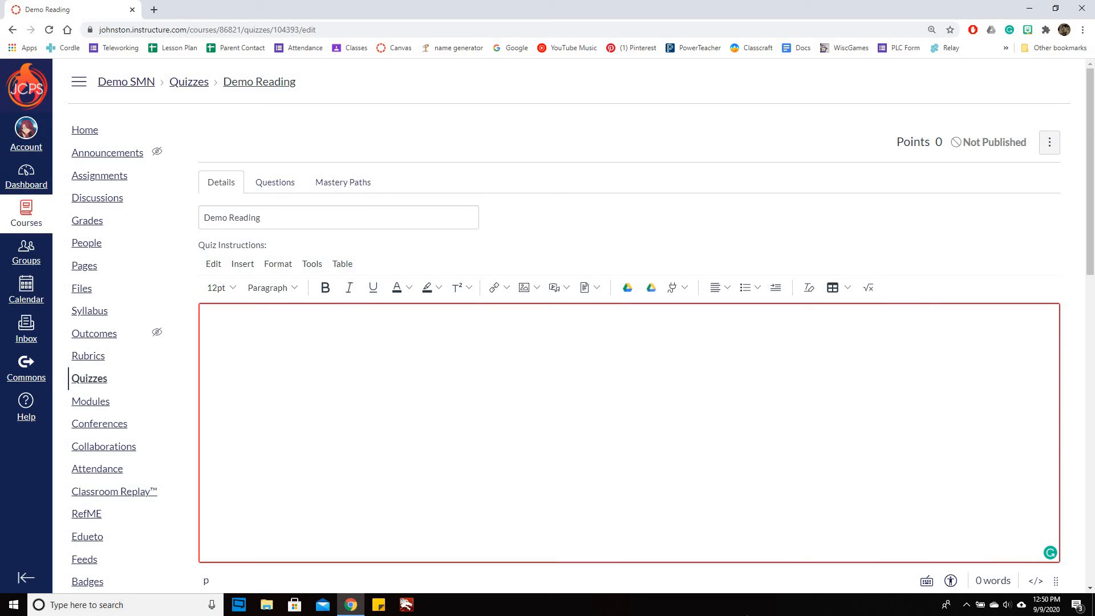
pyautogui.write('Canvas Demo')
pyautogui.moveTo(207, 326); pyautogui.dragTo(268, 325)
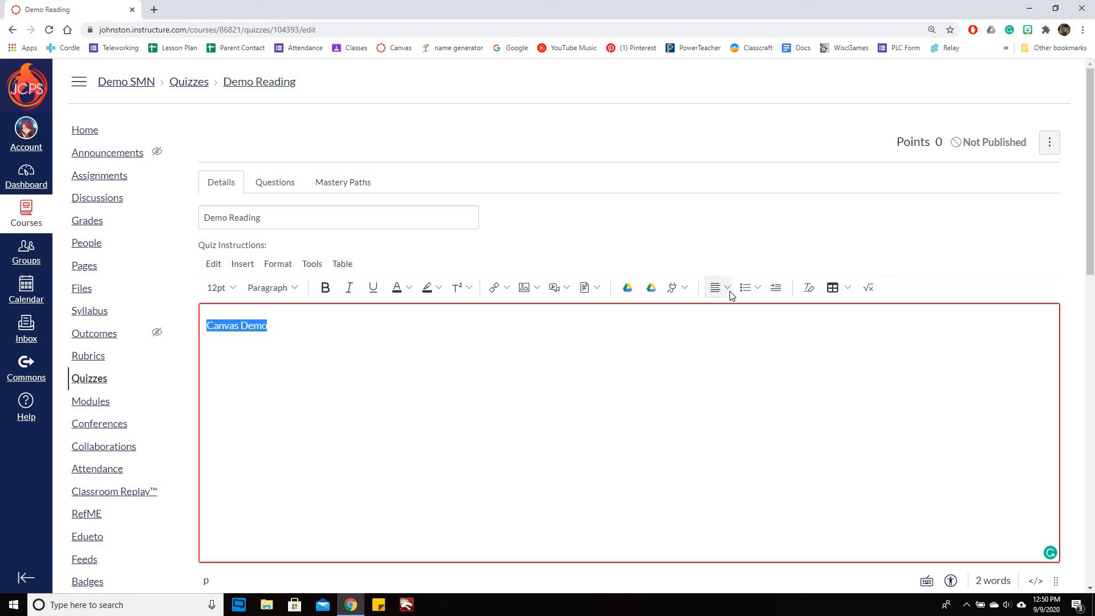
pyautogui.click(727, 288)
pyautogui.click(759, 320)
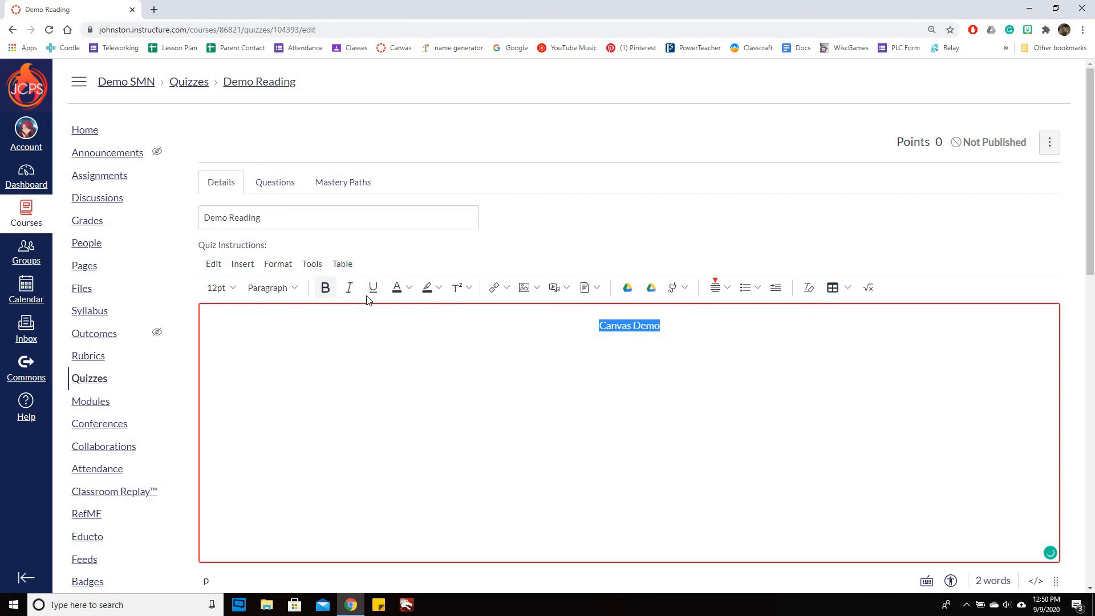
pyautogui.click(325, 288)
pyautogui.hotkey('ctrl', 'u')
pyautogui.click(640, 551)
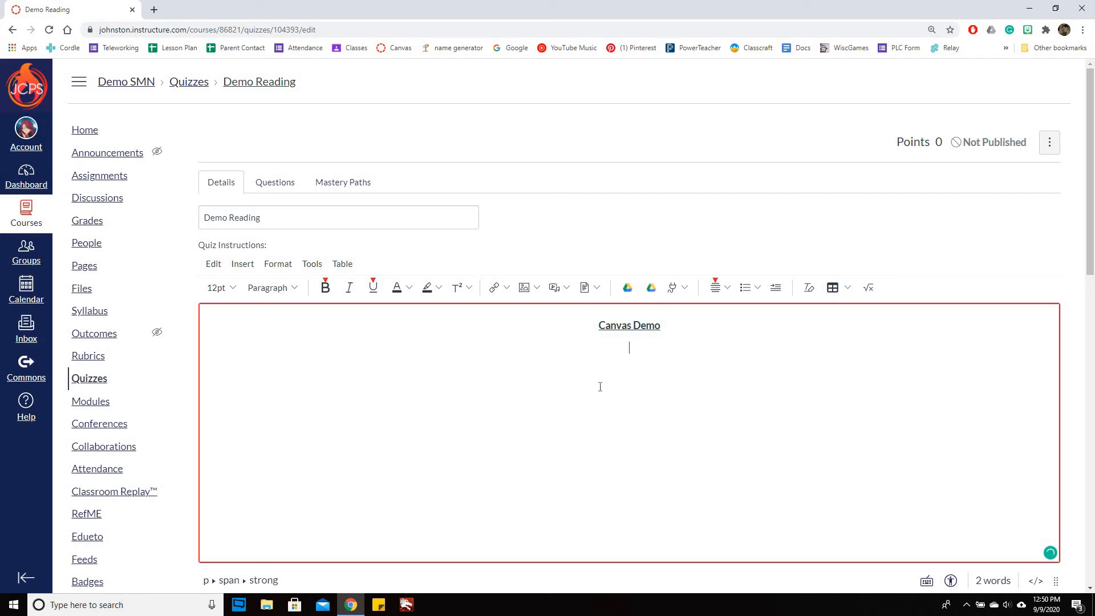
# Add plain left-aligned lines "This is a reading on creating modules and quizzes.", "First you will want to click the plus sign.", "You will add a title."
pyautogui.click(325, 288)
pyautogui.click(373, 288)
pyautogui.click(732, 292)
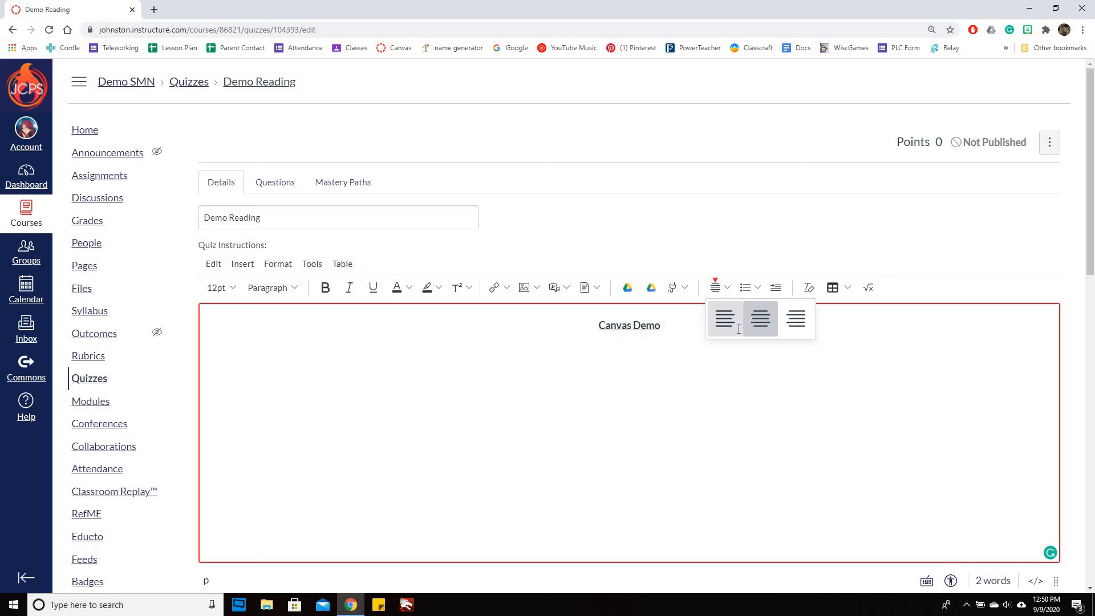
pyautogui.click(724, 318)
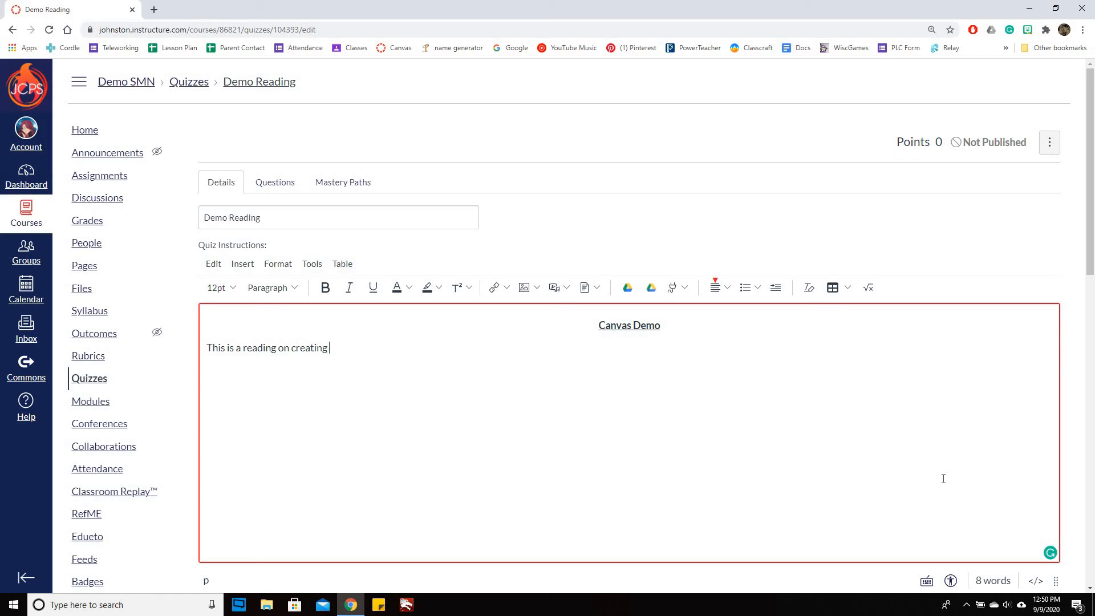
pyautogui.write('modules and quizzes. First ')
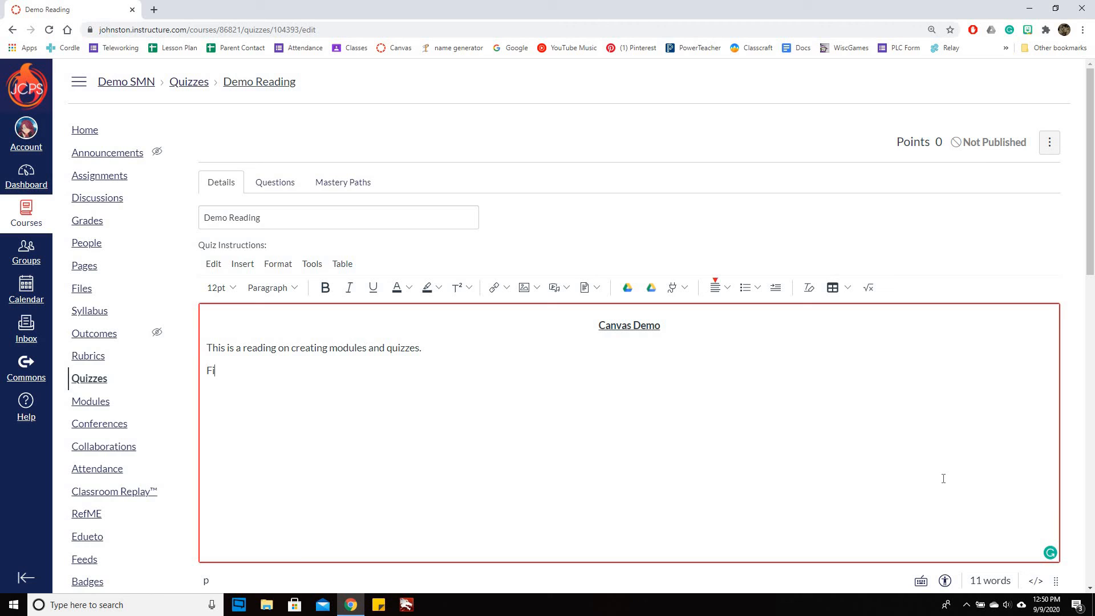
pyautogui.write('you will want to click the plus sign.')
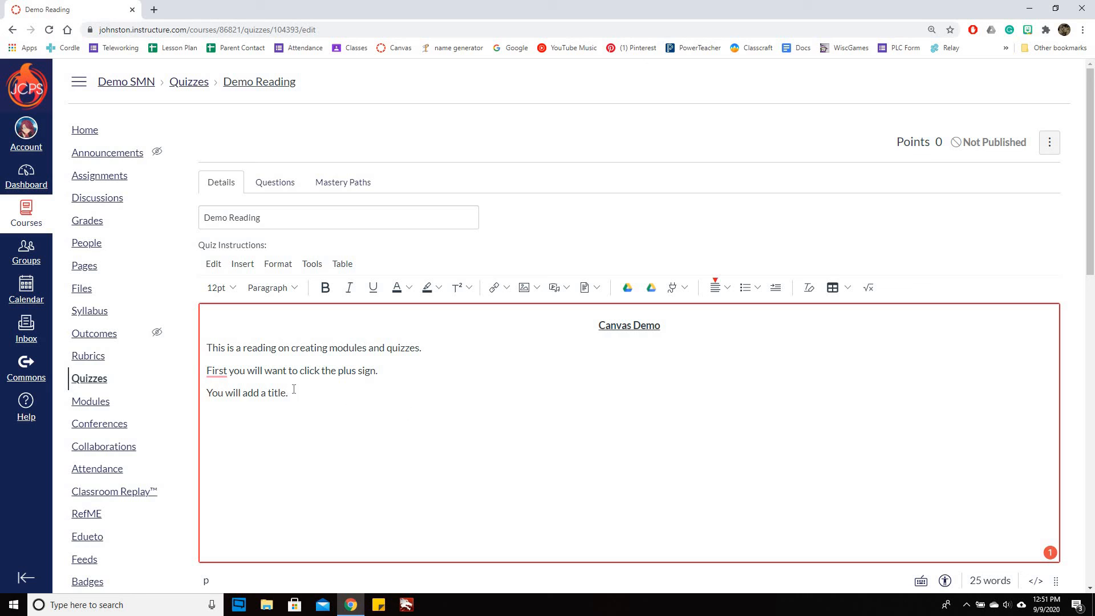
# Correct the second line of the reading by accepting the suggested comma after "First"
pyautogui.rightClick(216, 376)
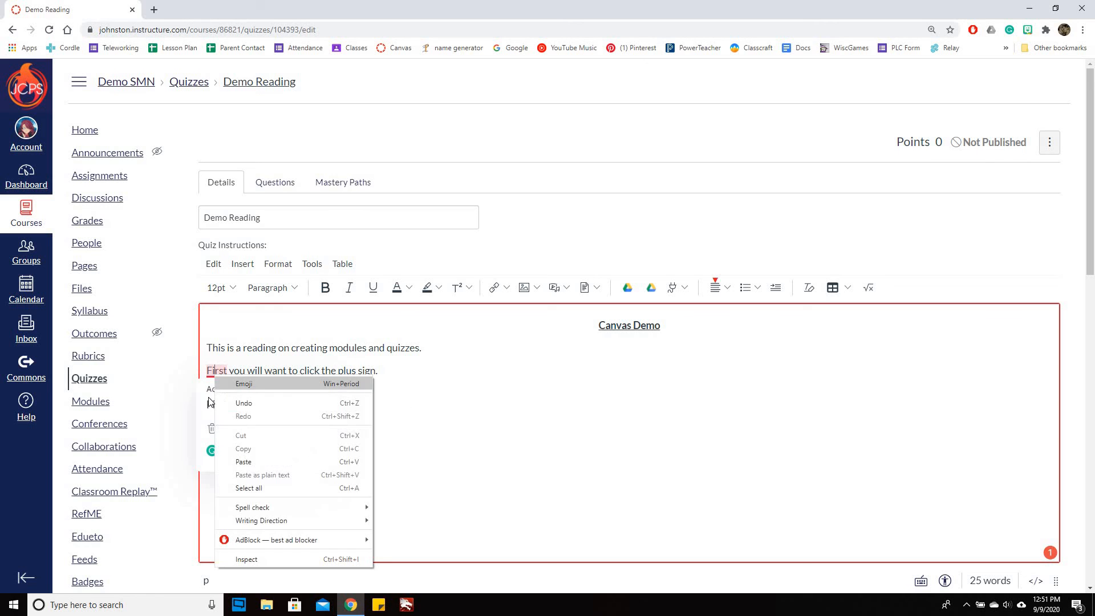
pyautogui.click(212, 409)
pyautogui.click(231, 409)
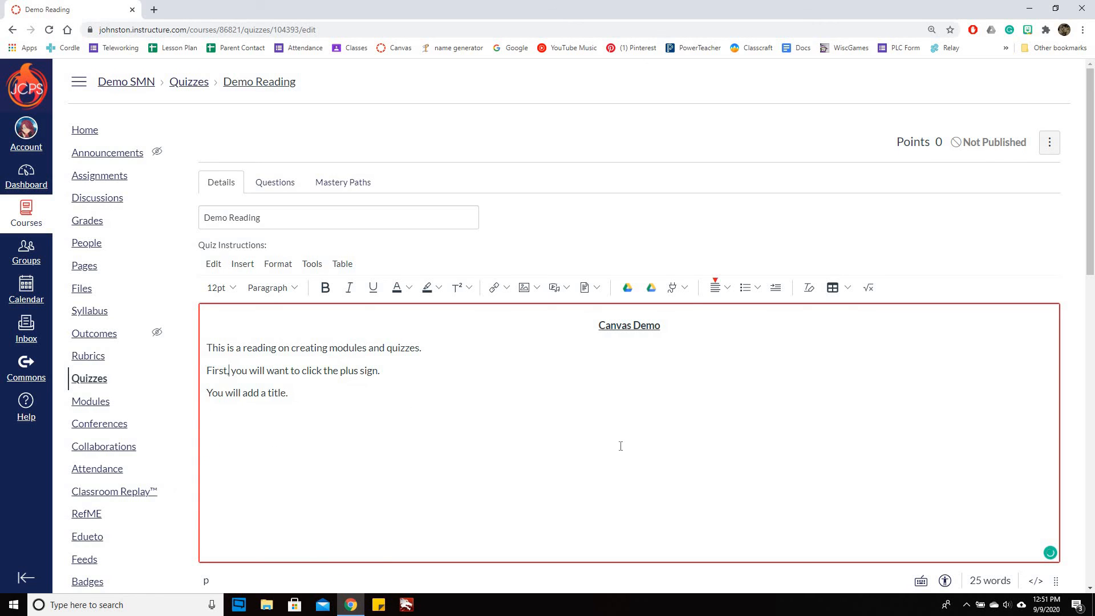
# Enable Sync to PowerSchool and Shuffle Answers for Demo Reading, and look over the remaining quiz settings
pyautogui.scroll(-7, 629, 420)
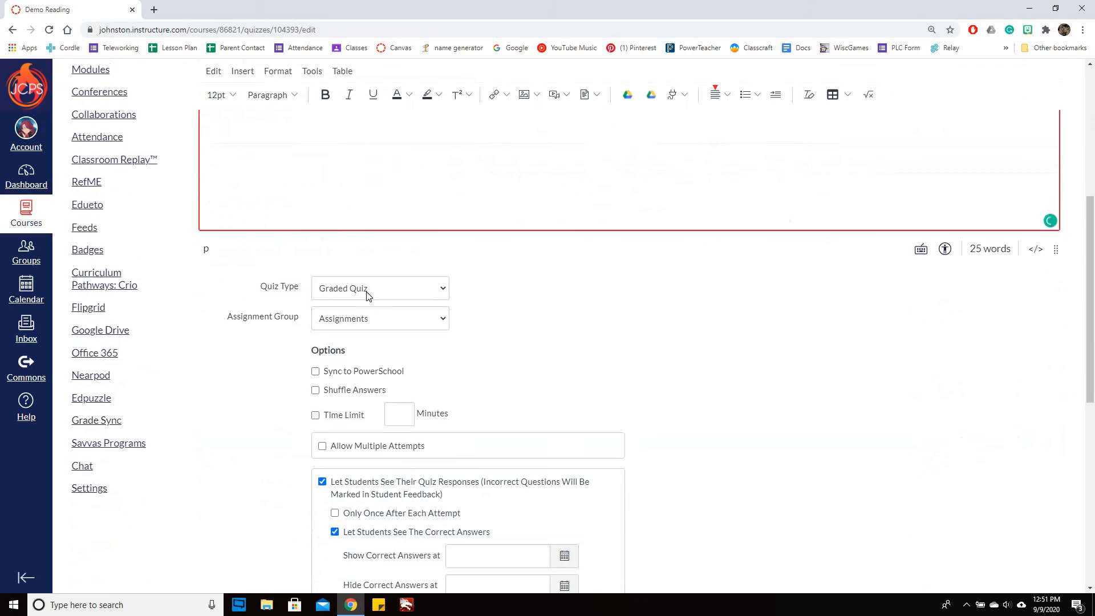
pyautogui.click(316, 304)
pyautogui.click(315, 323)
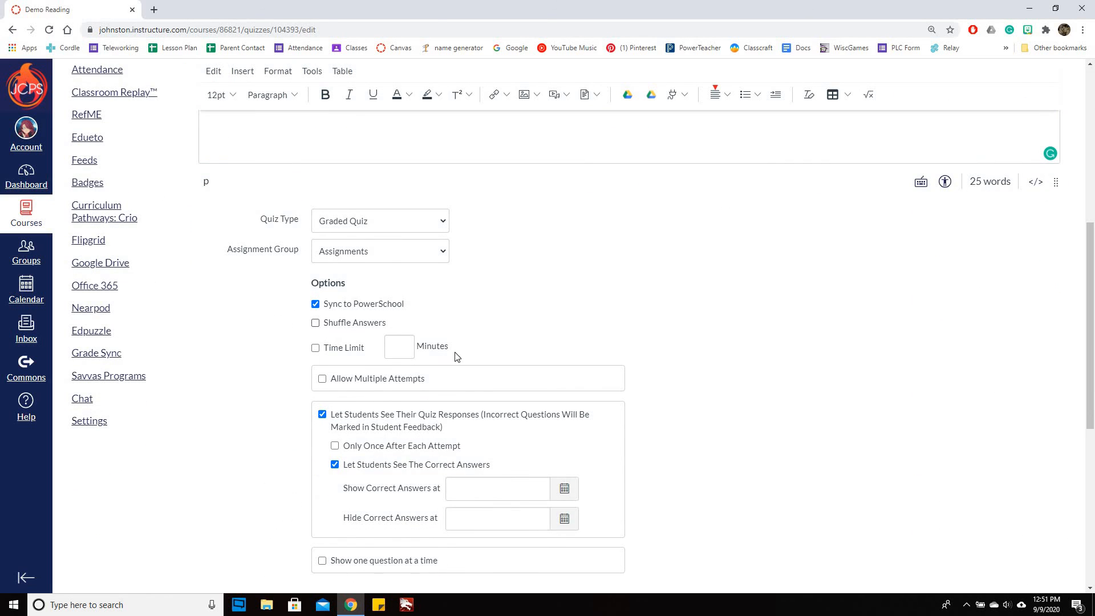
pyautogui.scroll(-6, 881, 419)
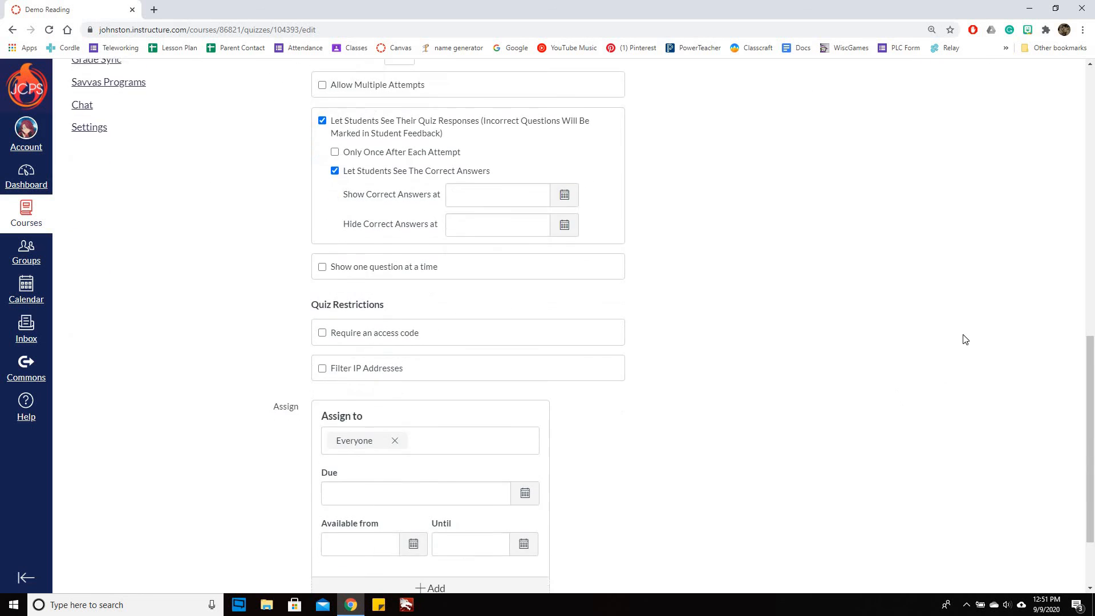
pyautogui.scroll(8, 800, 355)
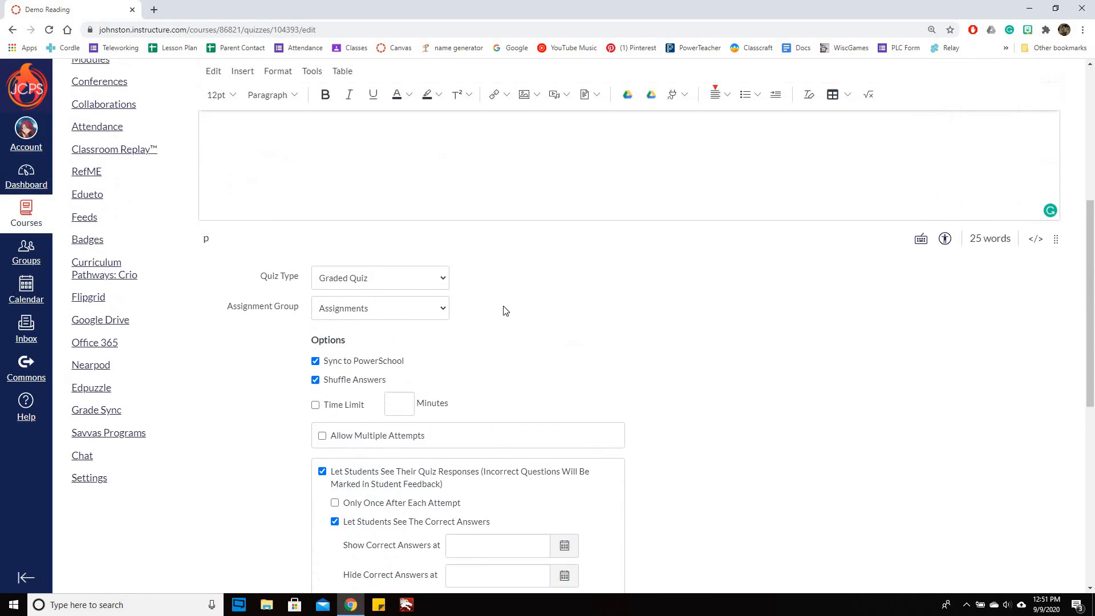
pyautogui.scroll(5, 511, 299)
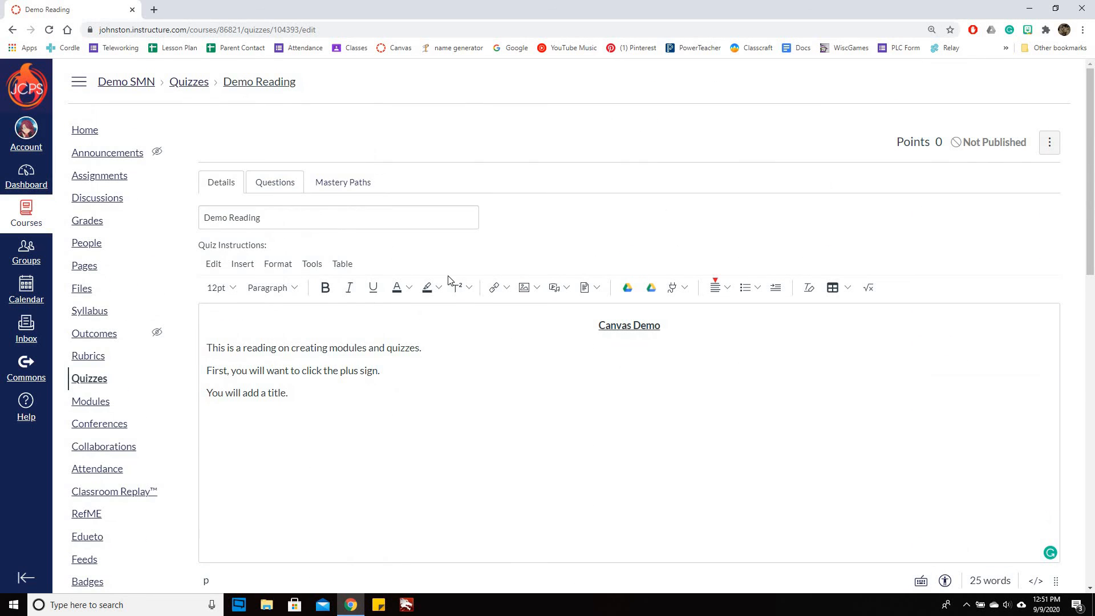
# Add a multiple choice question to the quiz with the text "What do you click first?"
pyautogui.click(275, 182)
pyautogui.click(506, 295)
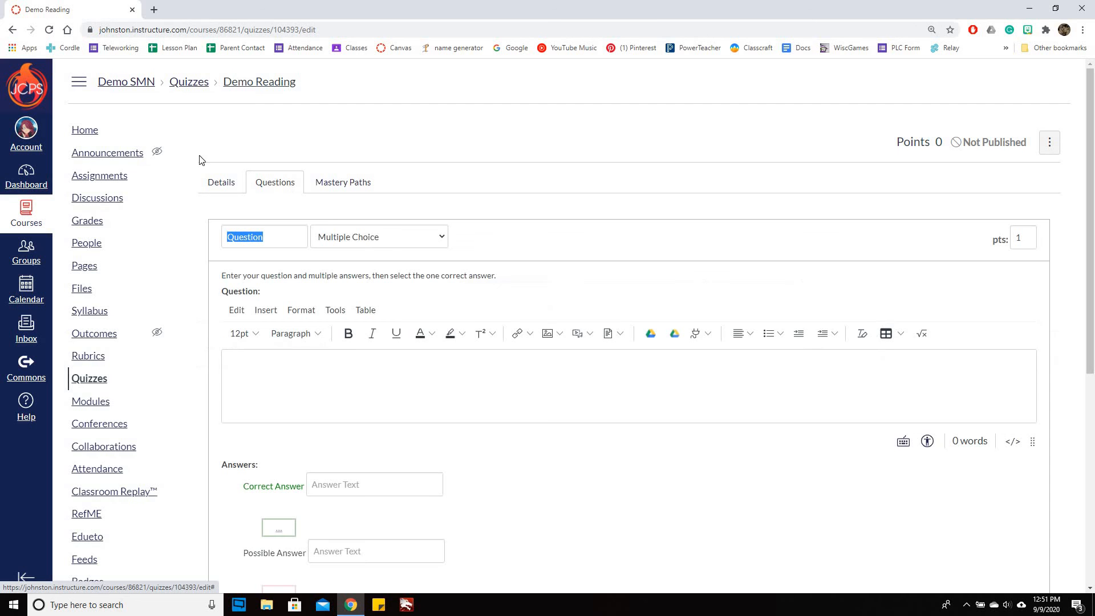
pyautogui.scroll(-3, 548, 231)
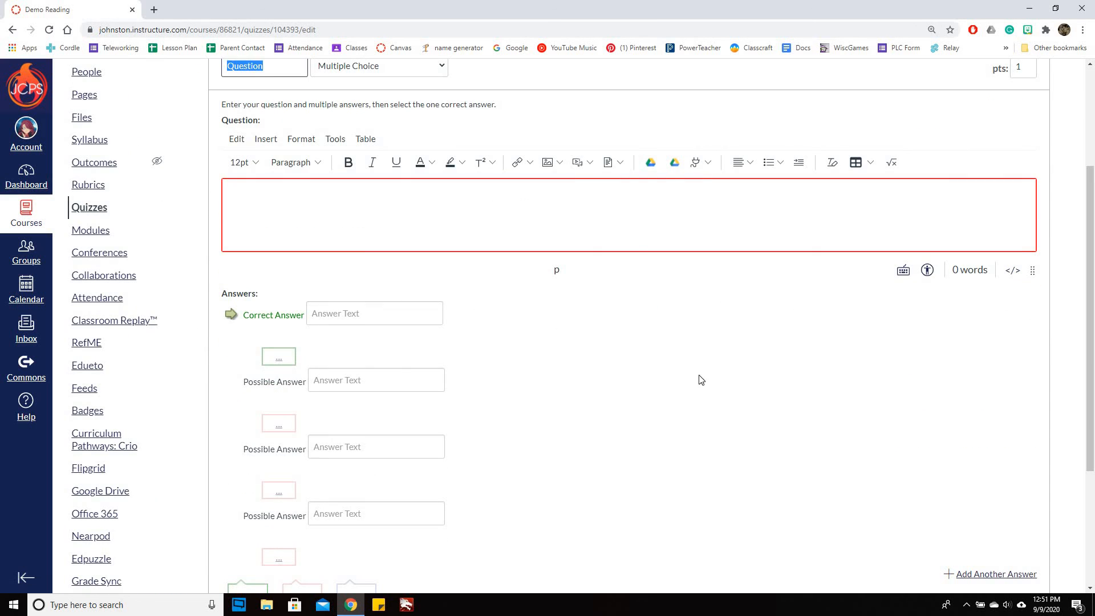
pyautogui.write('hat do you click fi')
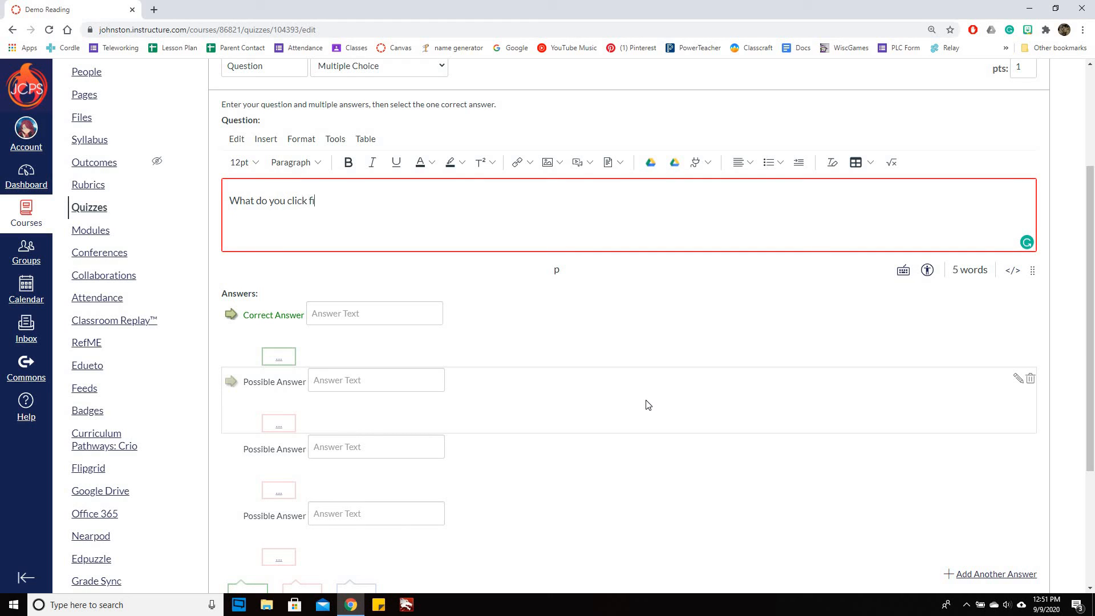
pyautogui.write('rst?')
# Enter "plus sign" as the question's correct answer, with "minus sign" and "equal sign" as the first two wrong answers
pyautogui.click(320, 323)
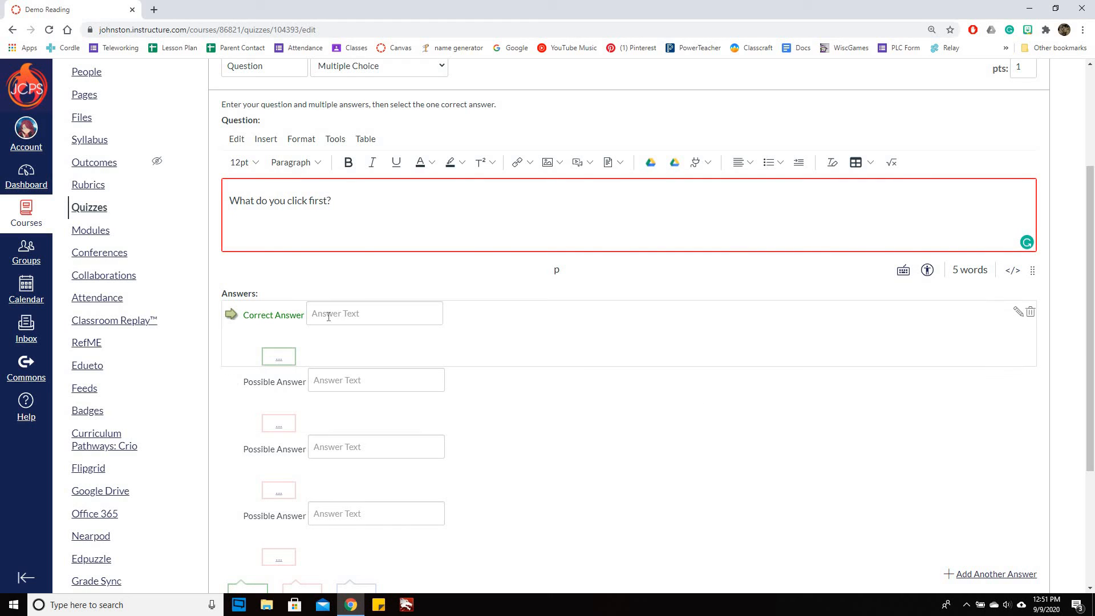
pyautogui.write('plus sign')
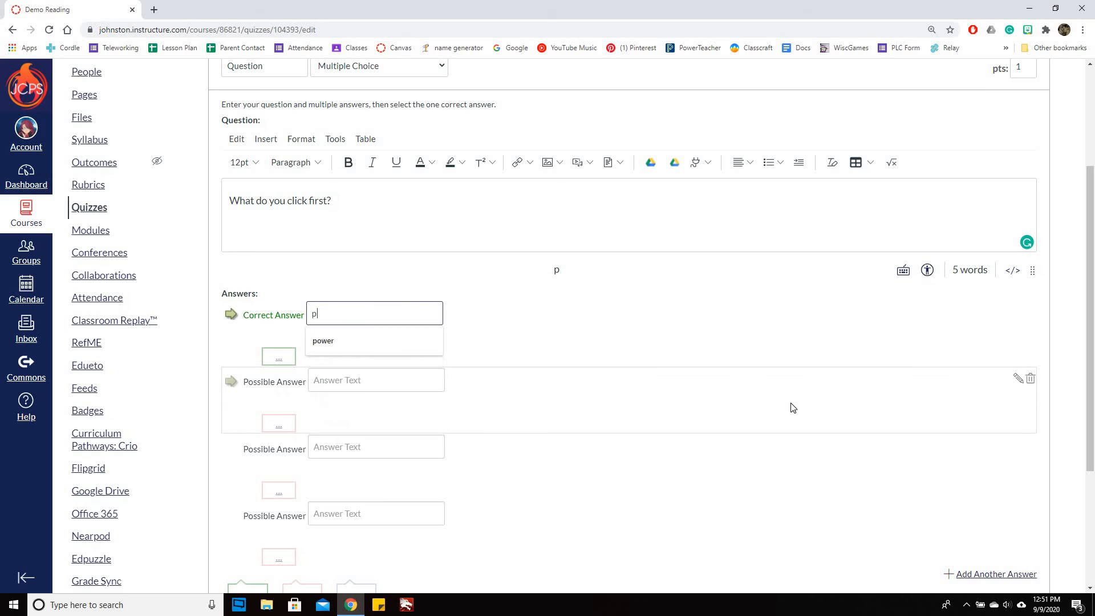
pyautogui.click(364, 387)
pyautogui.write('minus sign')
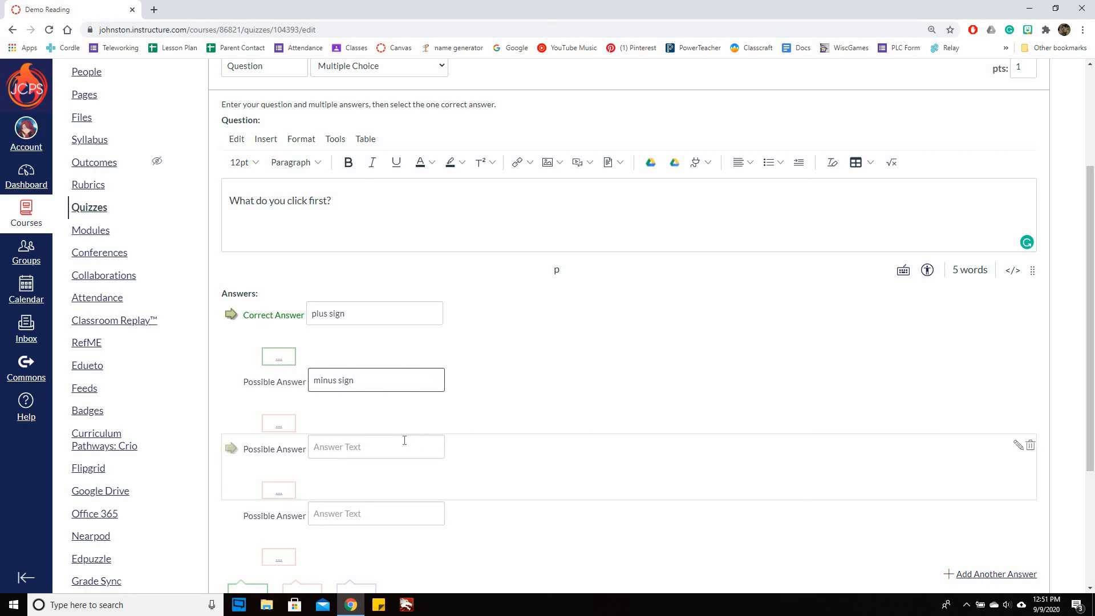
pyautogui.click(404, 441)
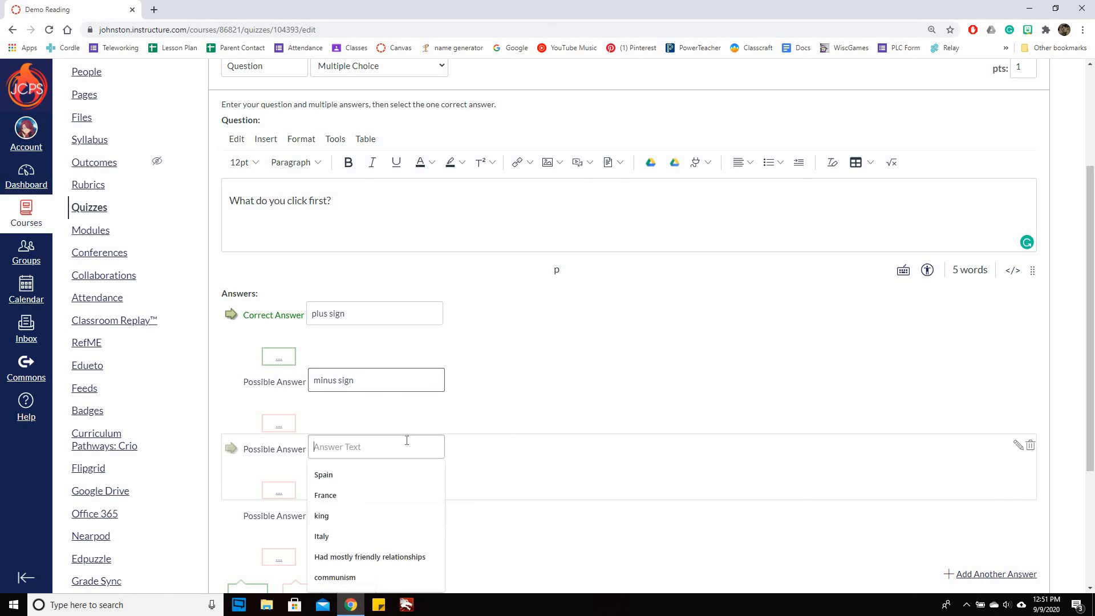
pyautogui.write('equal sign')
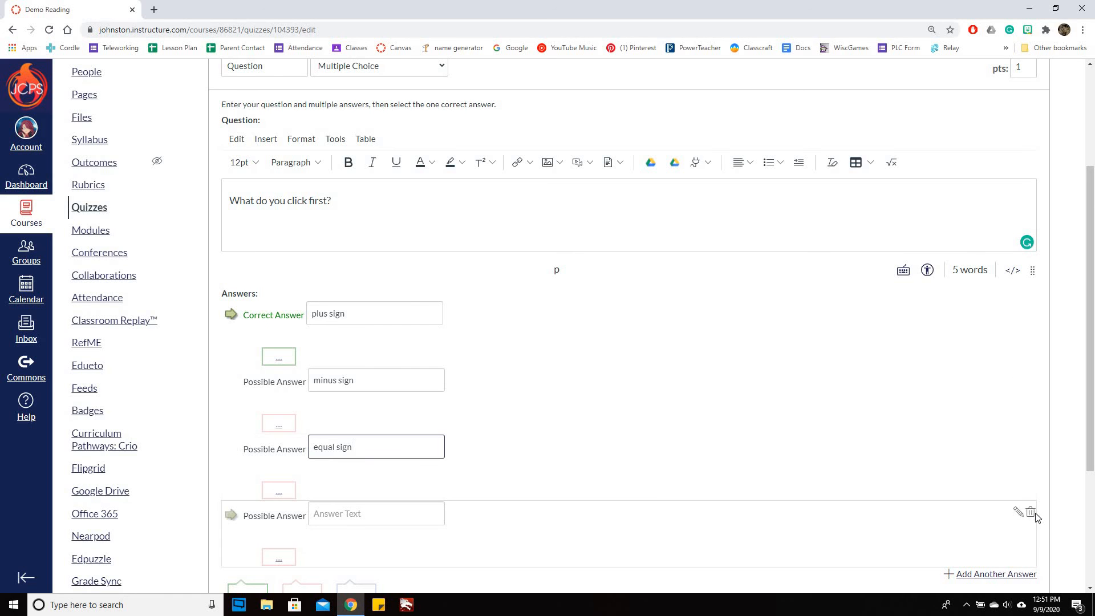
# Delete the unused fourth answer and update the "What do you click first?" question
pyautogui.click(1031, 512)
pyautogui.scroll(-2, 570, 400)
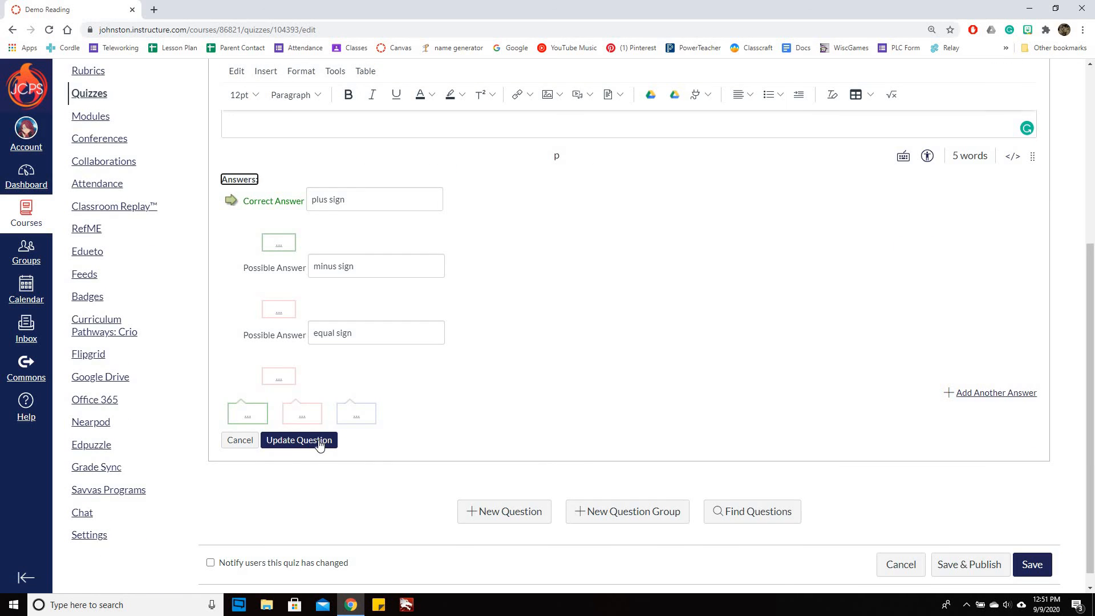
pyautogui.click(308, 441)
pyautogui.scroll(2, 998, 360)
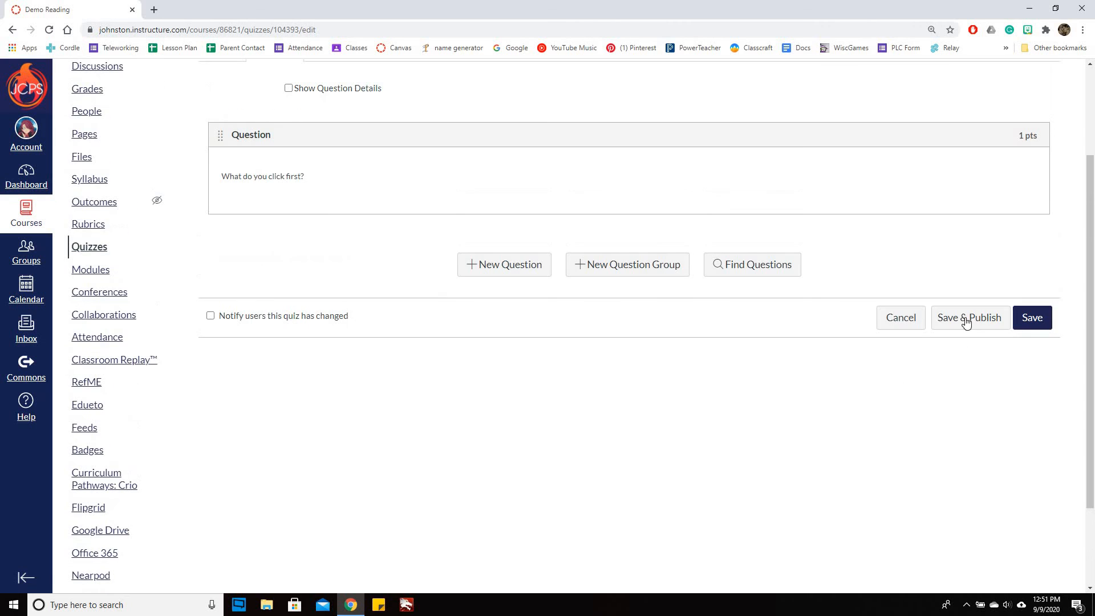
# Try to save and publish Demo Reading, and open the quiz from the course home page in a second browser tab
pyautogui.click(969, 317)
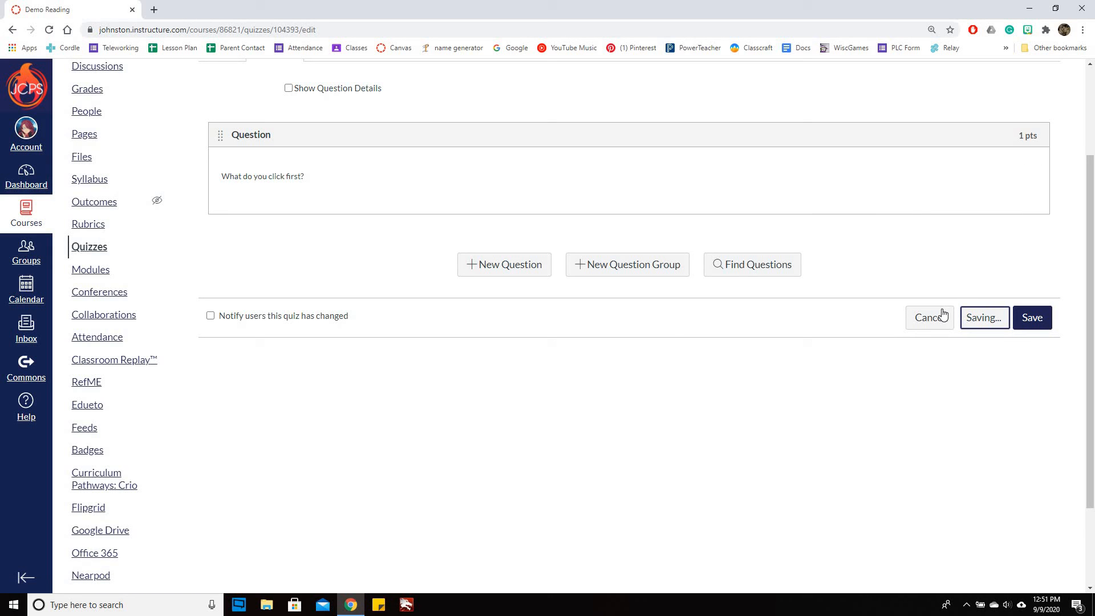
pyautogui.scroll(2, 879, 461)
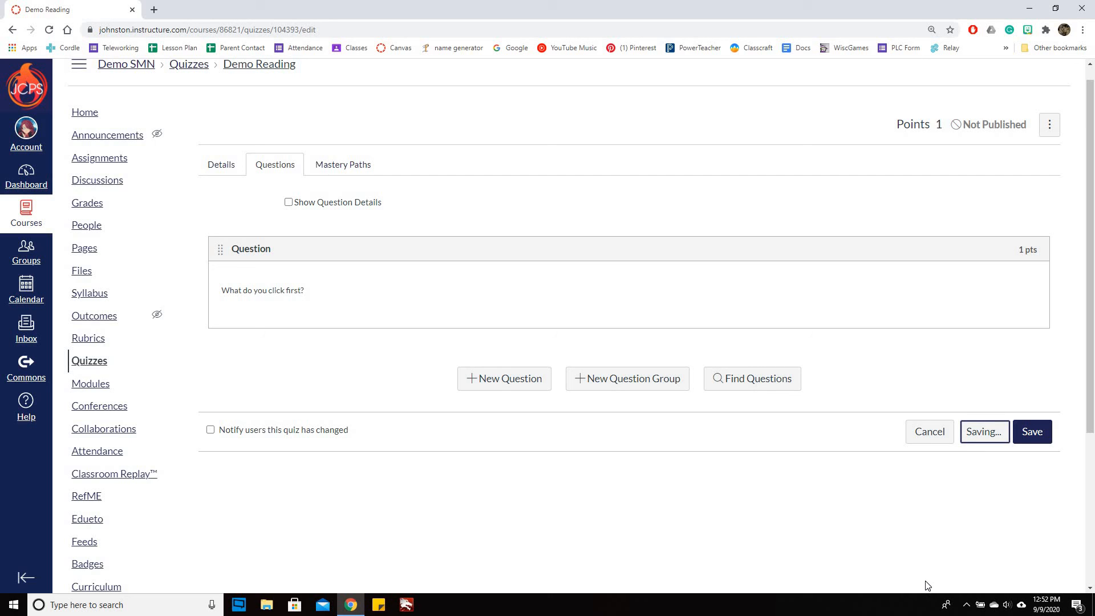
pyautogui.rightClick(108, 117)
pyautogui.click(140, 120)
pyautogui.click(190, 10)
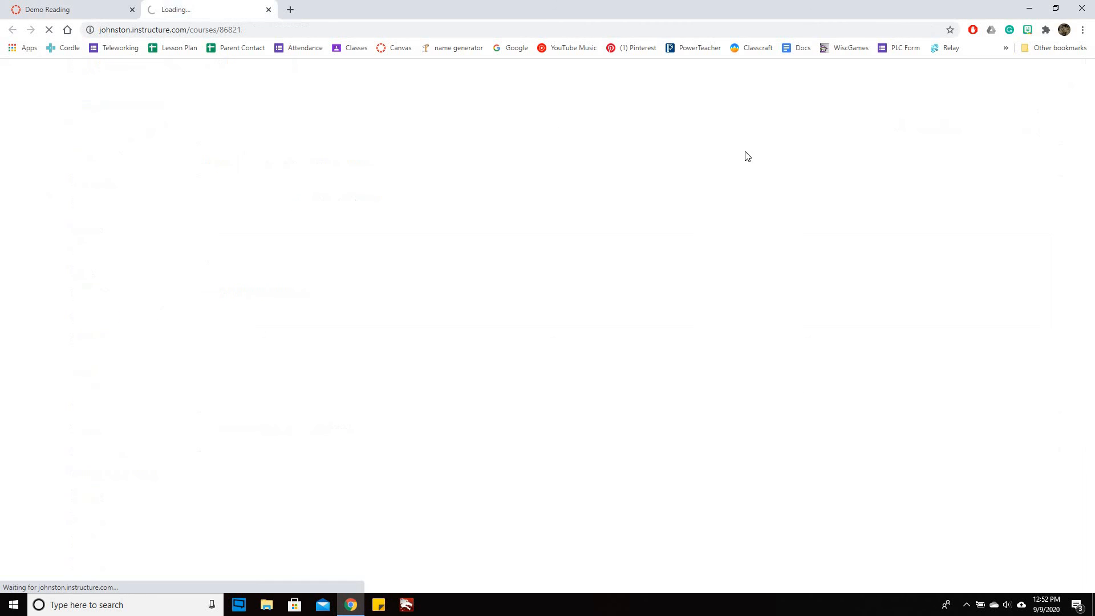
pyautogui.scroll(-2, 513, 143)
pyautogui.scroll(-2, 520, 91)
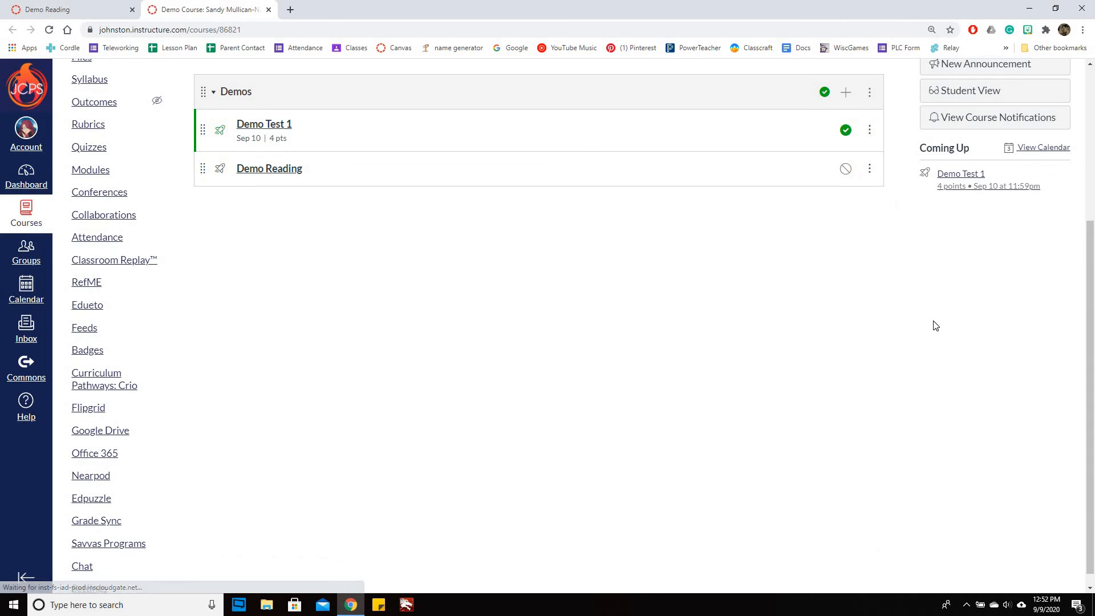
pyautogui.scroll(2, 763, 291)
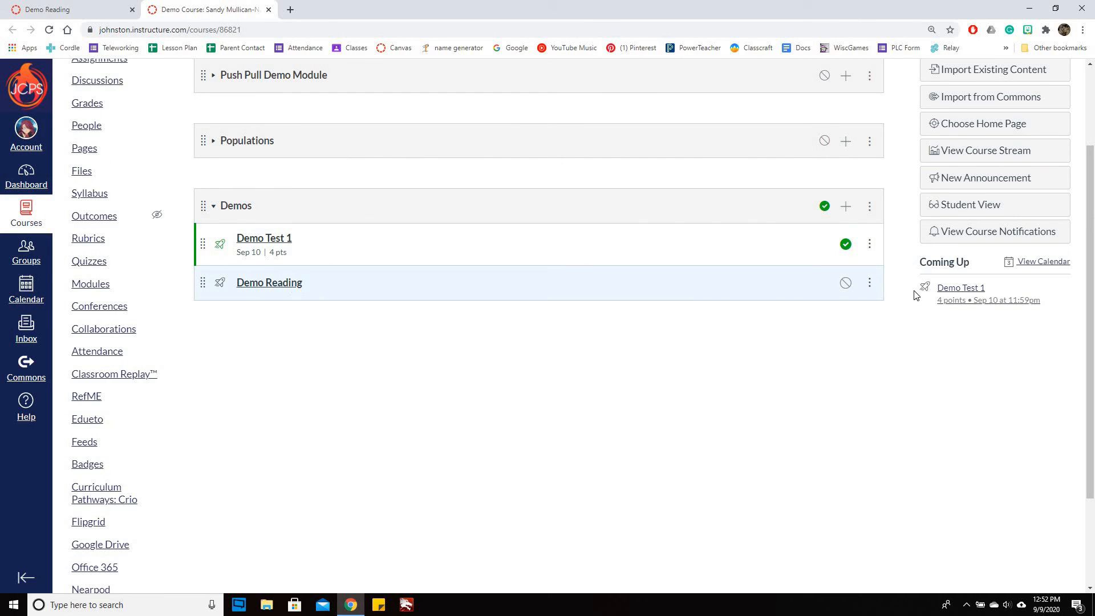
pyautogui.click(271, 283)
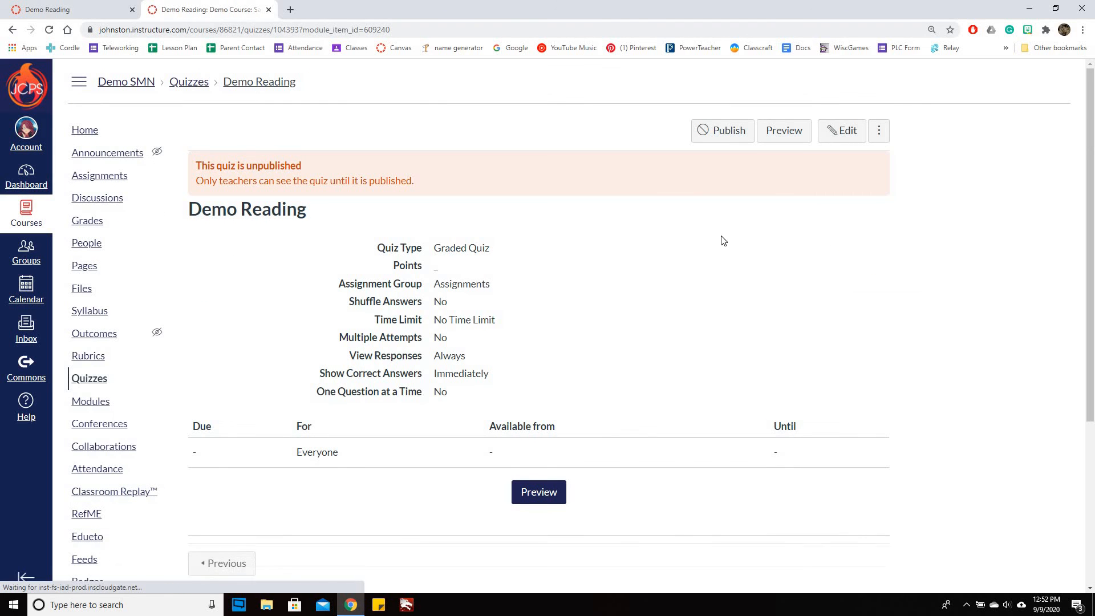
# Try to save Demo Reading again from its edit page, and preview the draft quiz in the second browser tab
pyautogui.click(43, 10)
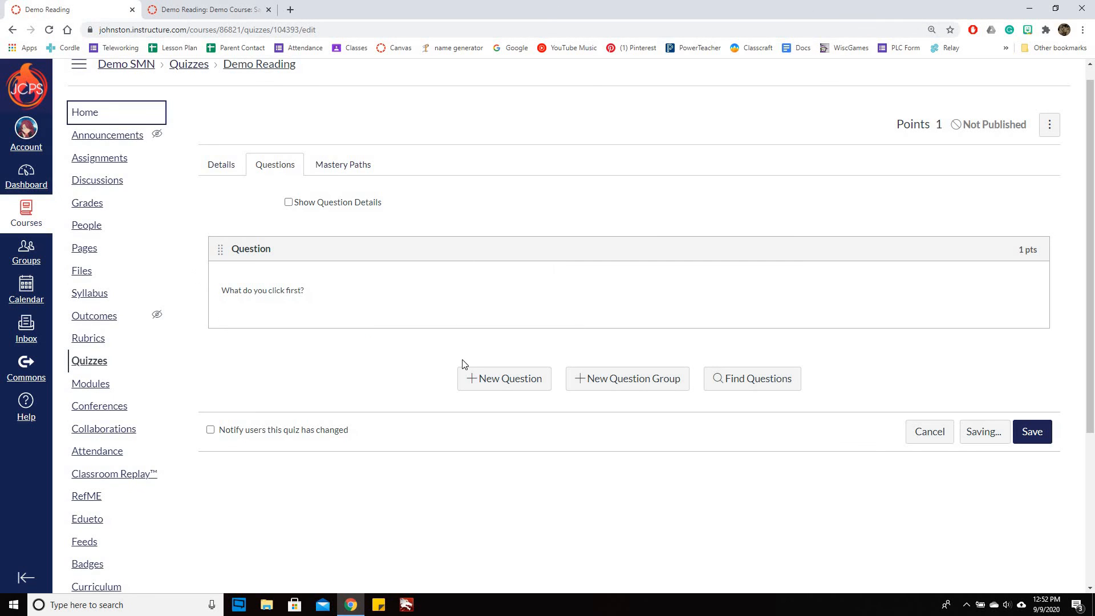
pyautogui.click(1037, 434)
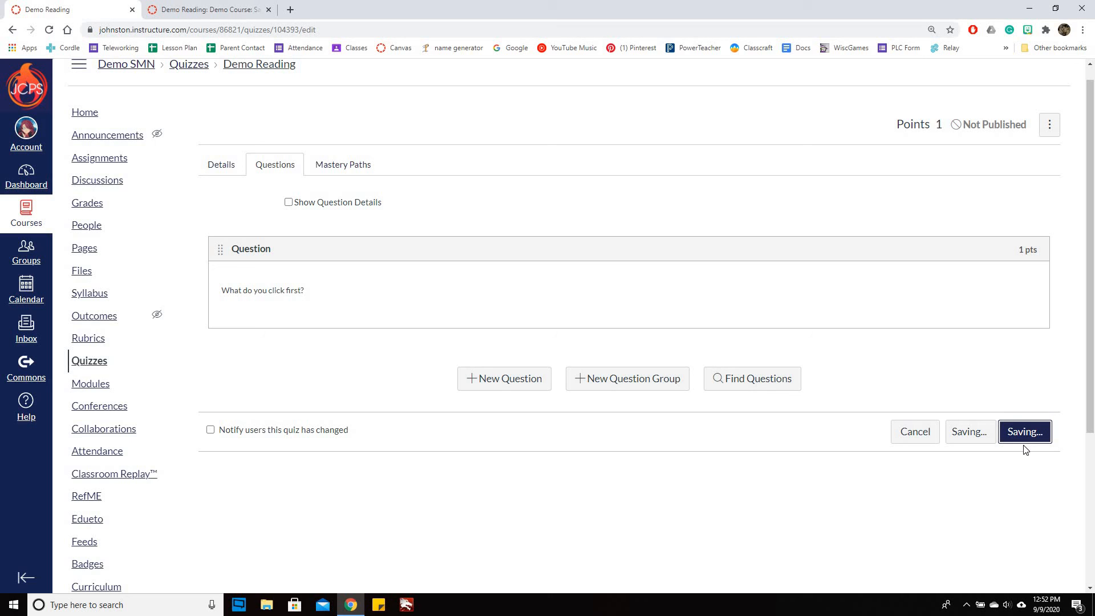
pyautogui.click(194, 17)
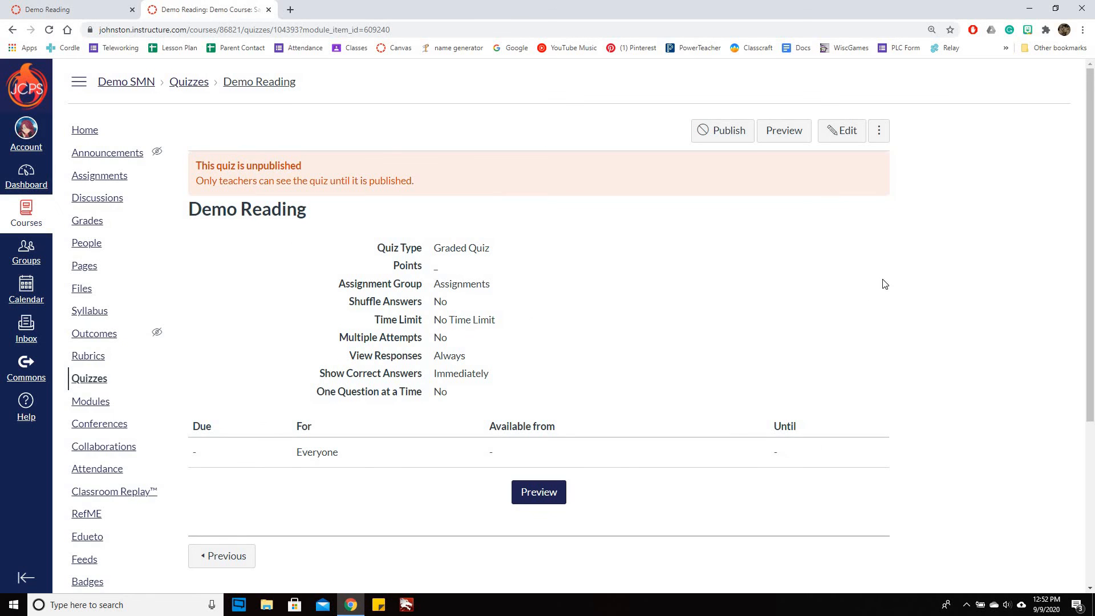
pyautogui.click(795, 136)
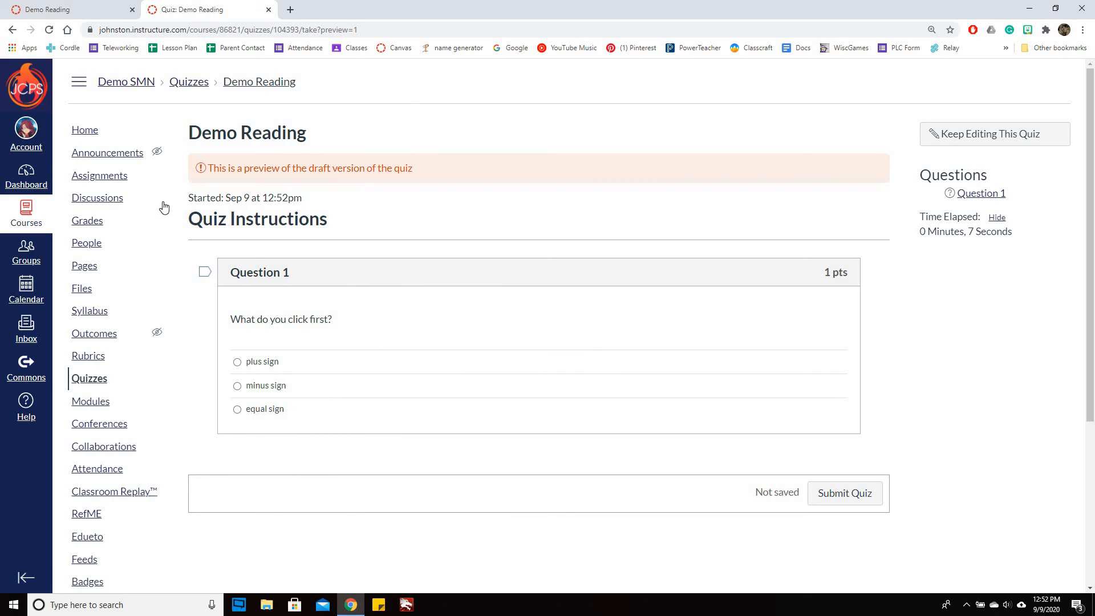
pyautogui.click(255, 84)
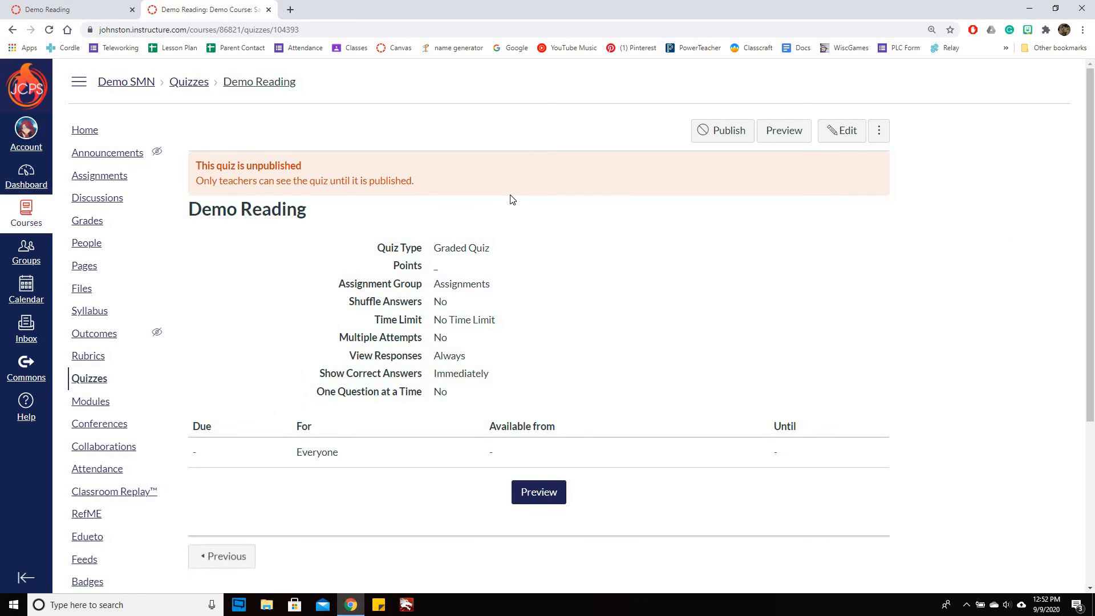
pyautogui.click(784, 131)
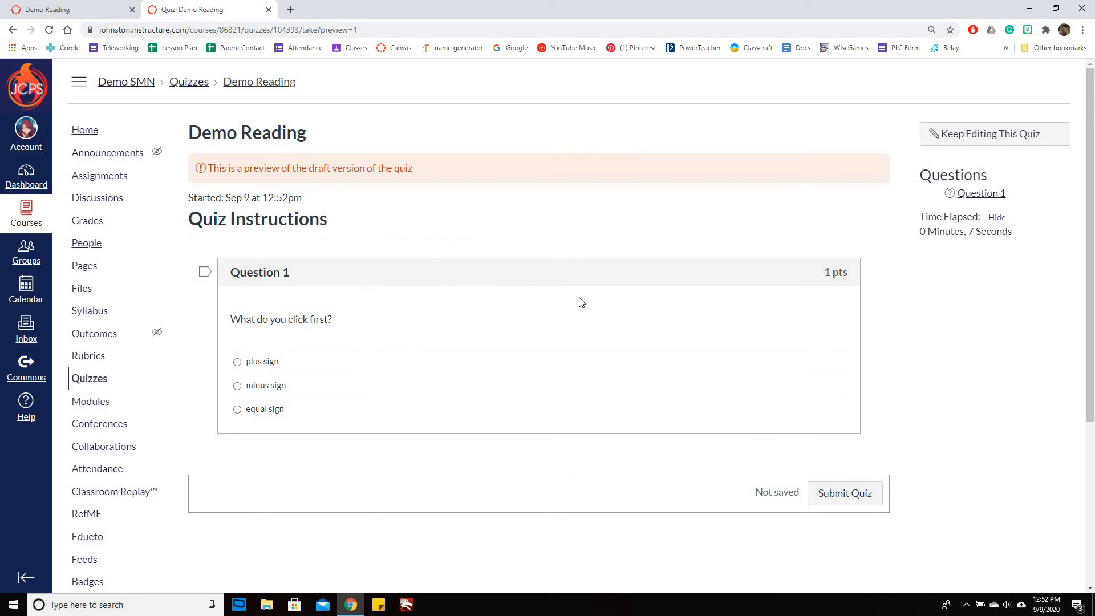
# Set Demo Reading due Sep 10 11:59pm and available from Sep 9 12am until Sep 11 at 11:59pm, and save and publish it
pyautogui.click(38, 11)
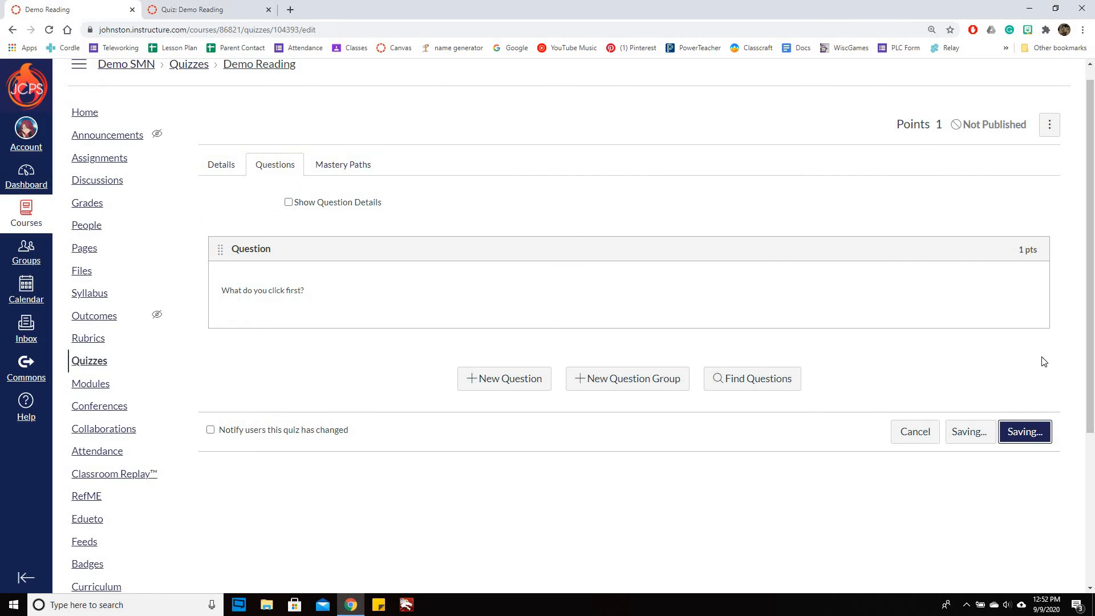
pyautogui.click(222, 167)
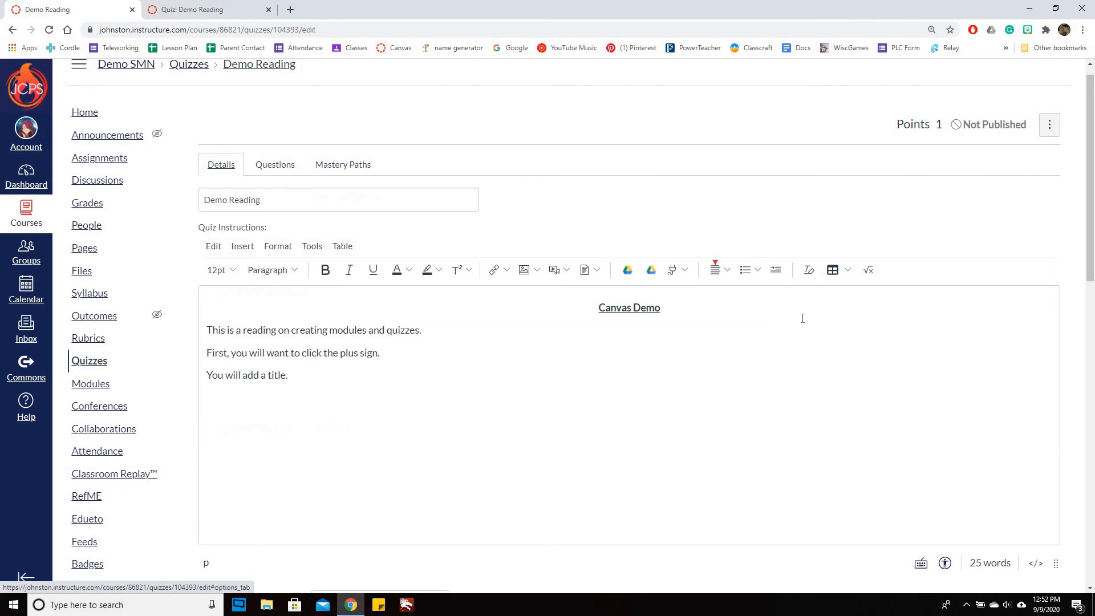
pyautogui.scroll(-15, 782, 472)
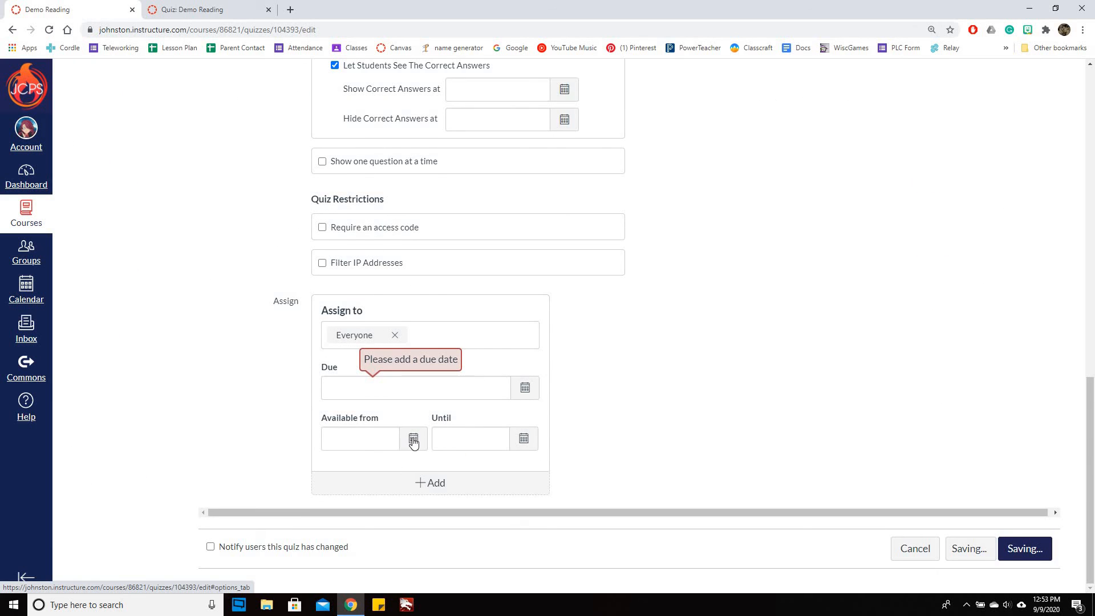
pyautogui.click(413, 438)
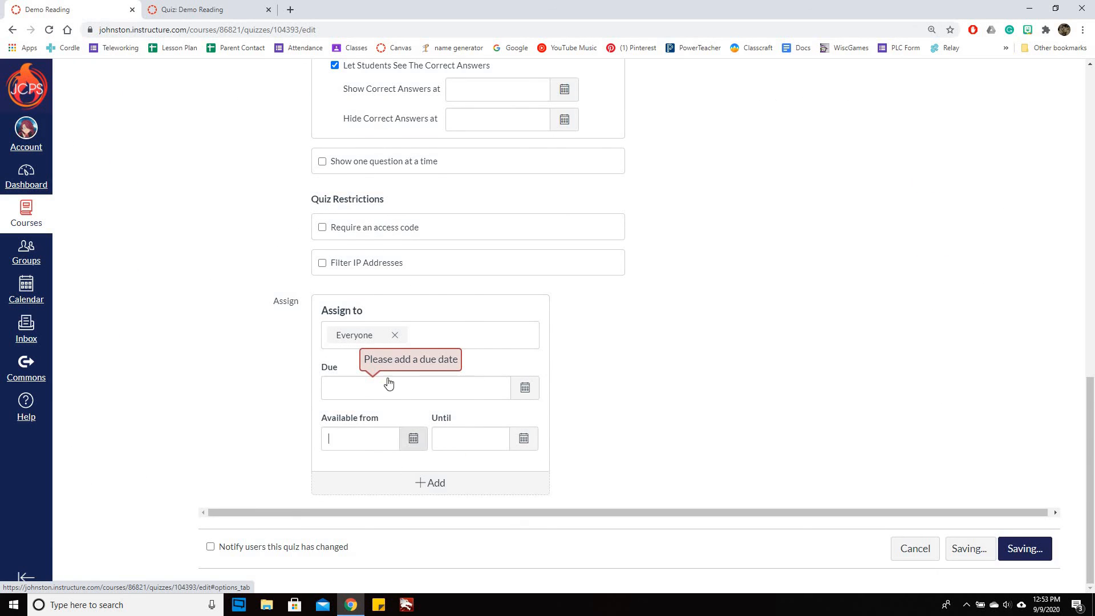
pyautogui.click(526, 387)
pyautogui.click(419, 470)
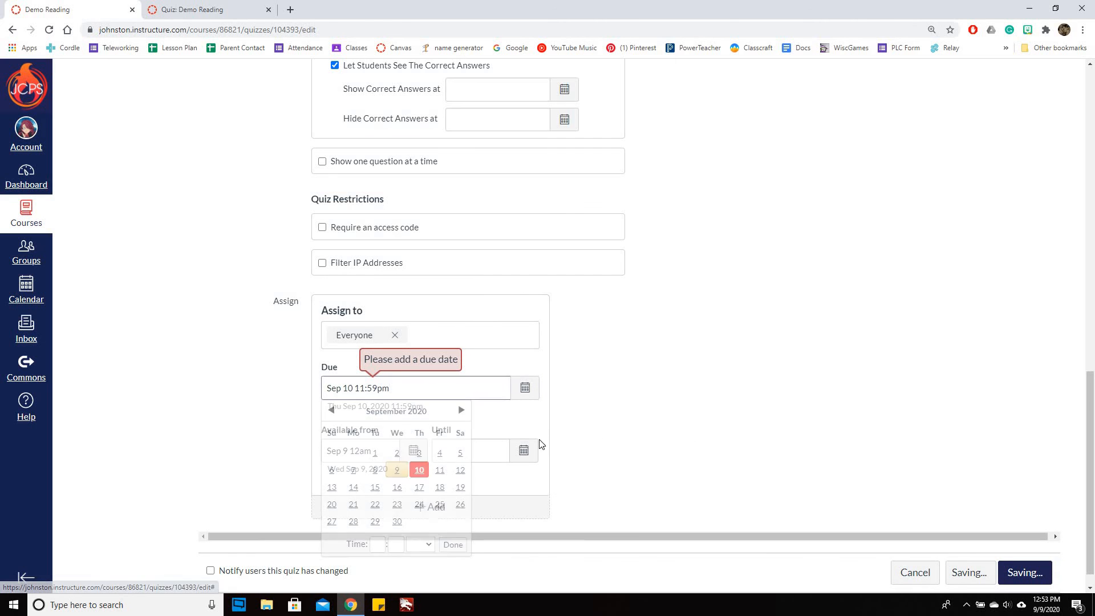
pyautogui.click(528, 449)
pyautogui.click(550, 353)
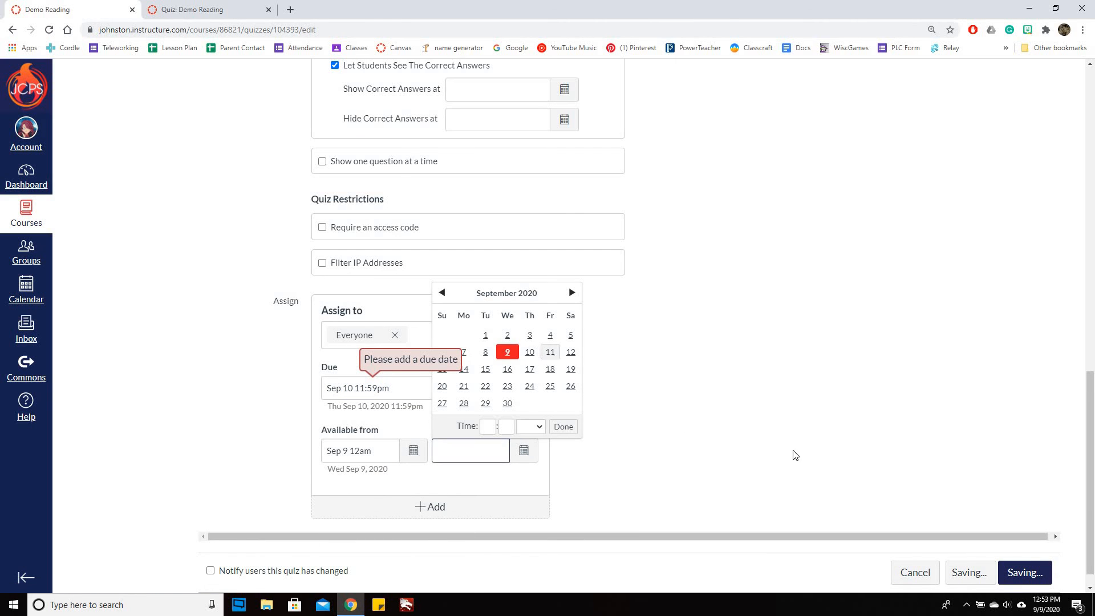
pyautogui.click(981, 571)
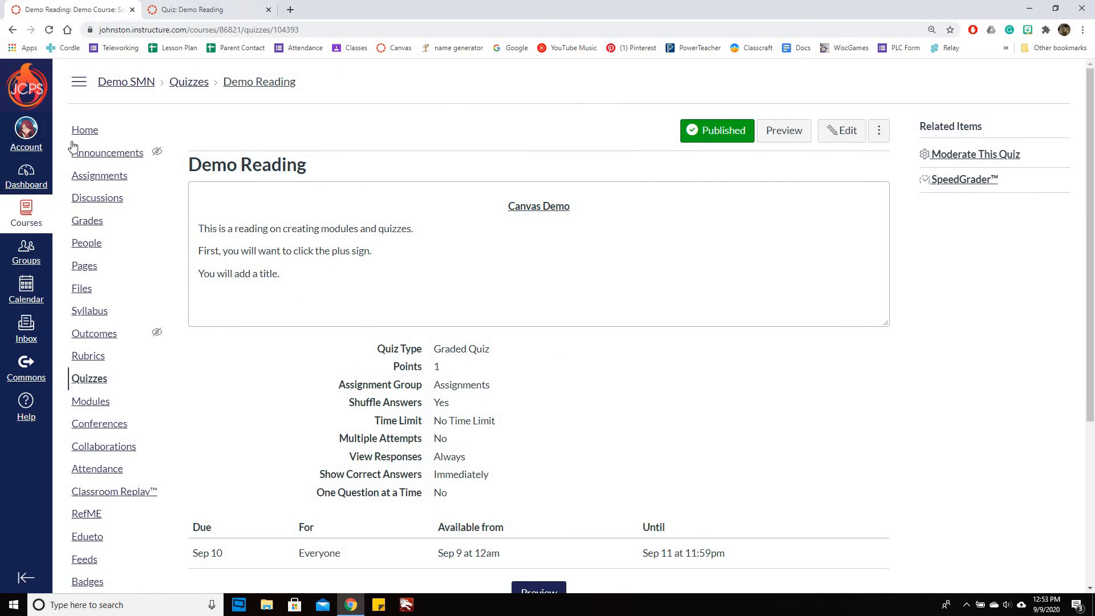
# Return to the course home page, close the extra preview tab, and check Demo Reading in the Demos module
pyautogui.click(84, 131)
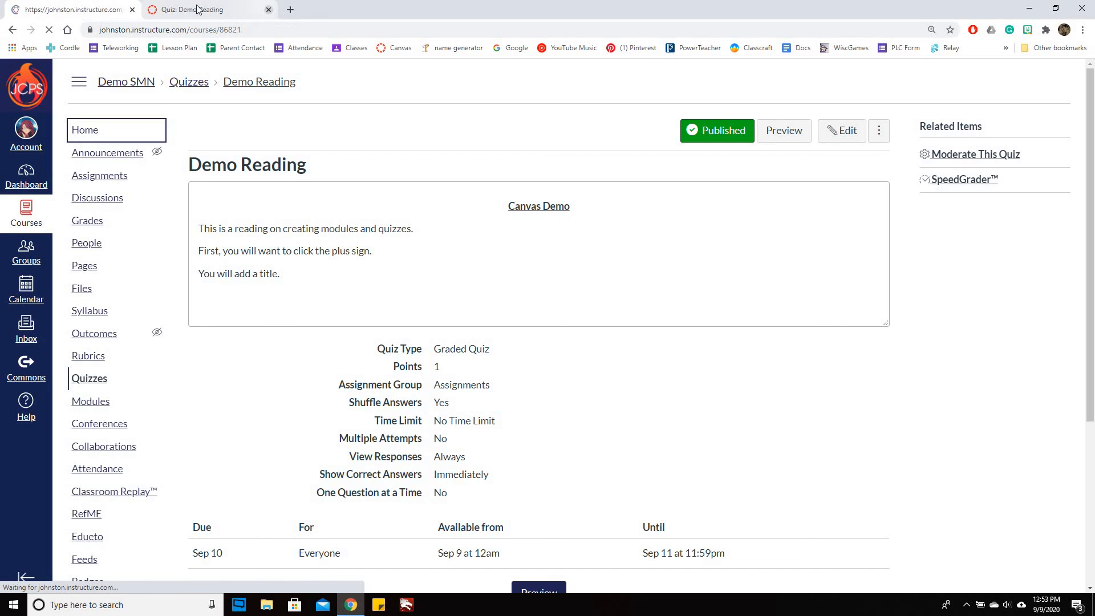
pyautogui.click(268, 9)
pyautogui.scroll(-4, 569, 295)
pyautogui.scroll(3, 284, 291)
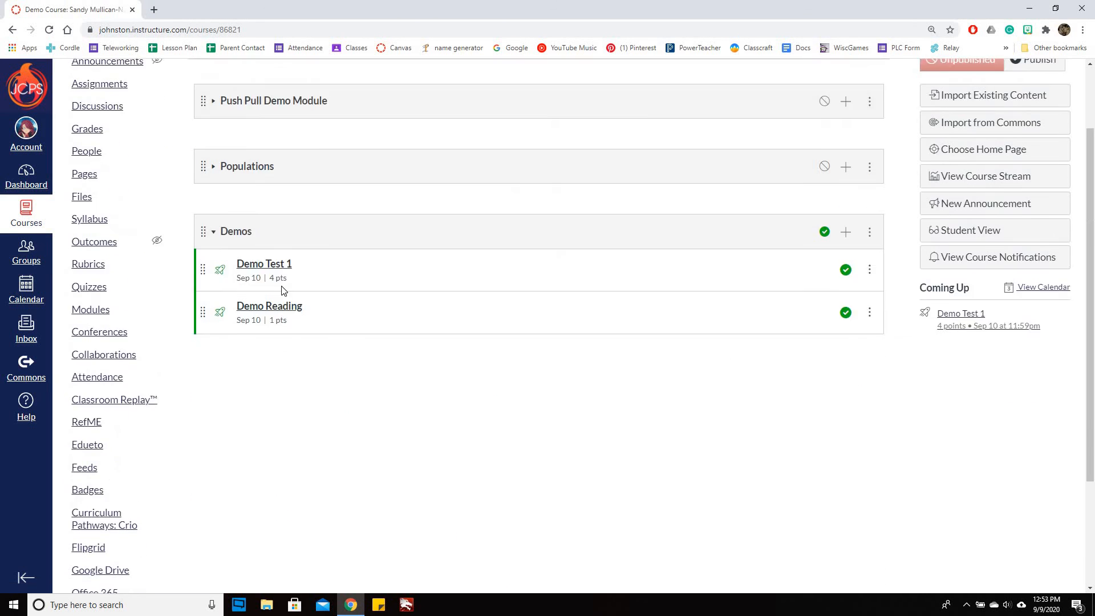
# Open Demo Reading from the Demos module and preview the published quiz with its reading text and question
pyautogui.scroll(1, 284, 291)
pyautogui.click(301, 338)
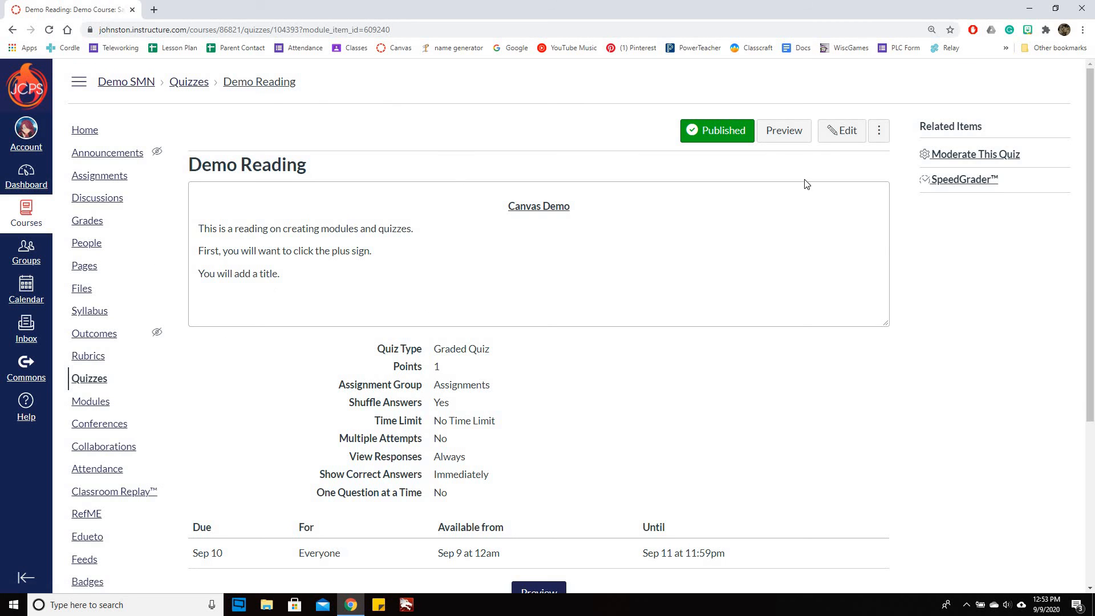
pyautogui.click(780, 132)
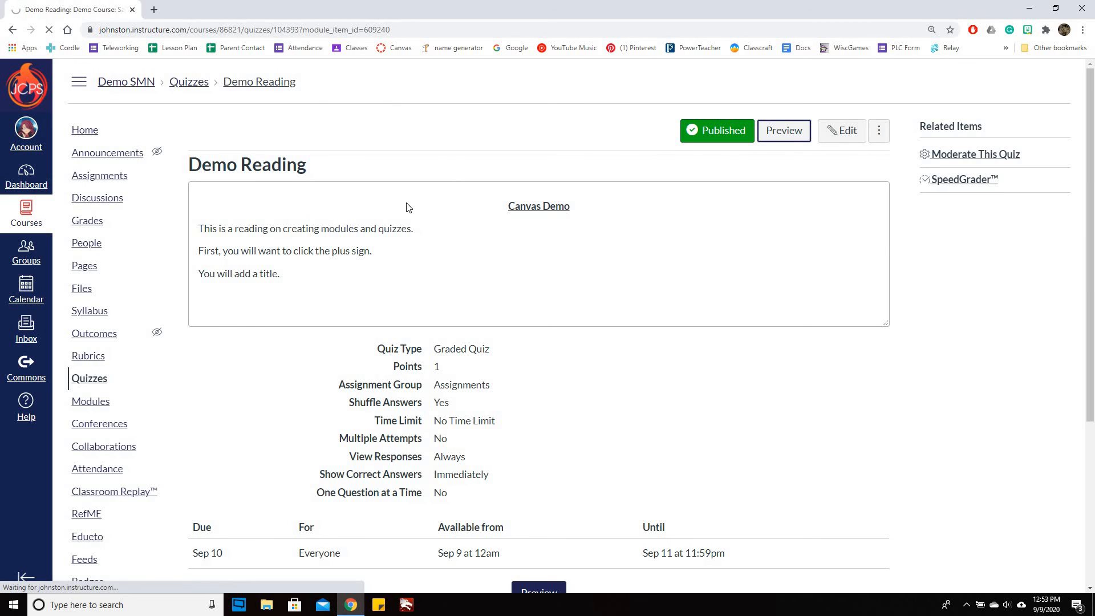
pyautogui.scroll(-3, 269, 161)
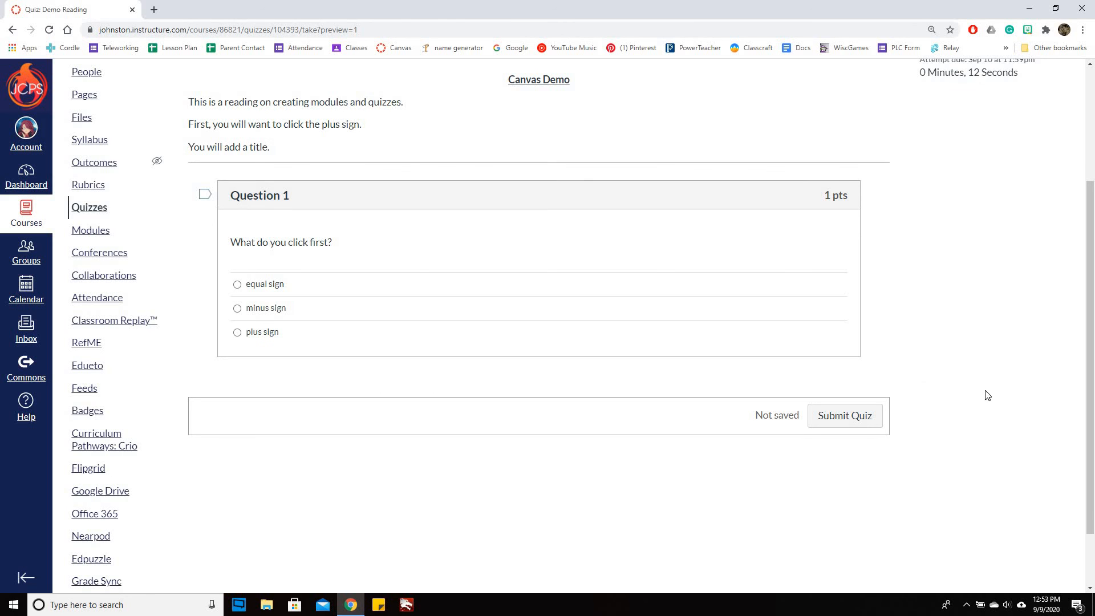
pyautogui.scroll(3, 1017, 402)
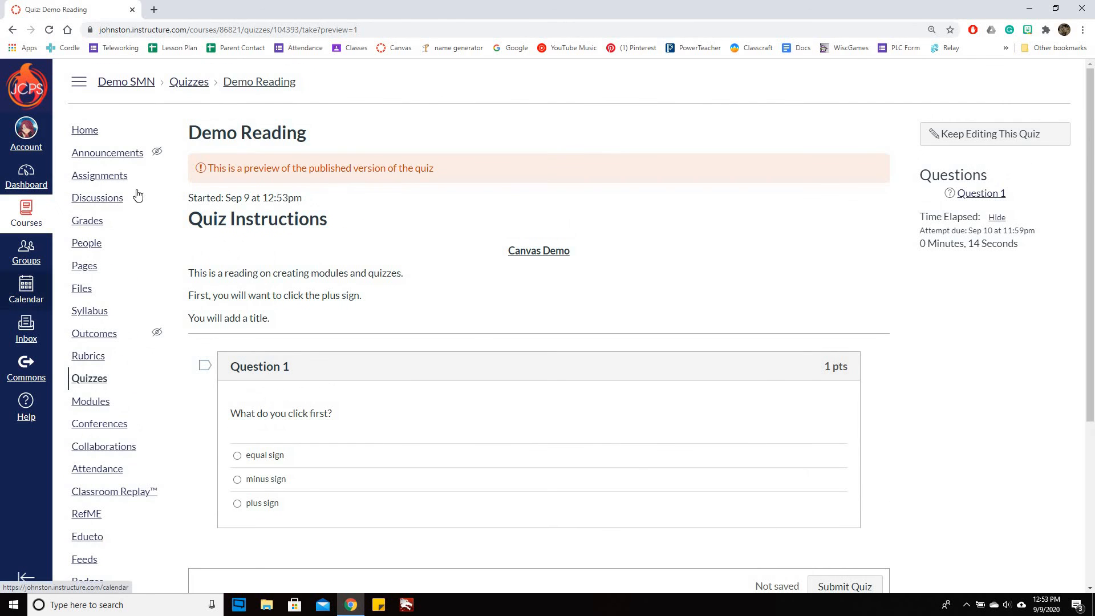